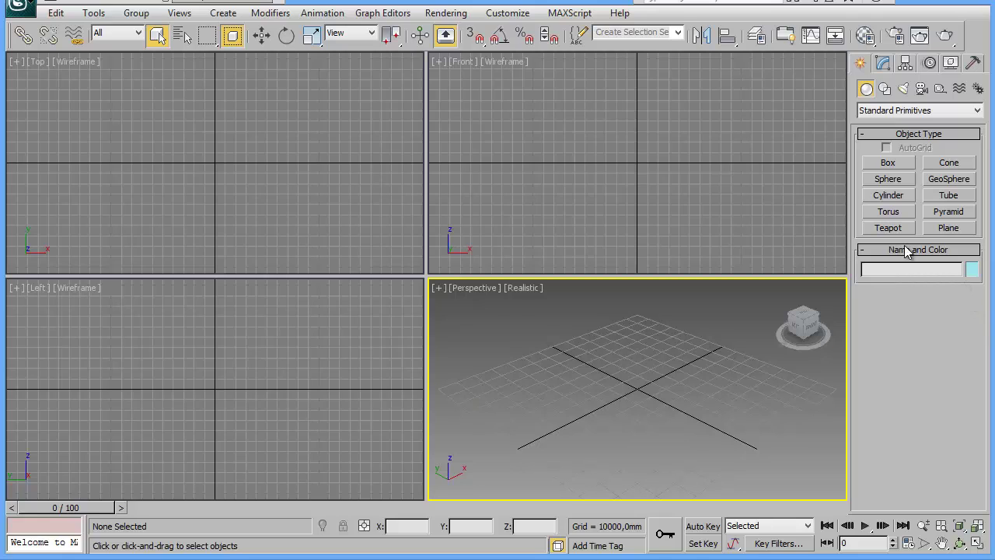
Step: Draw a rectangle and an ellipse side by side in the maximized Front view
click(558, 191)
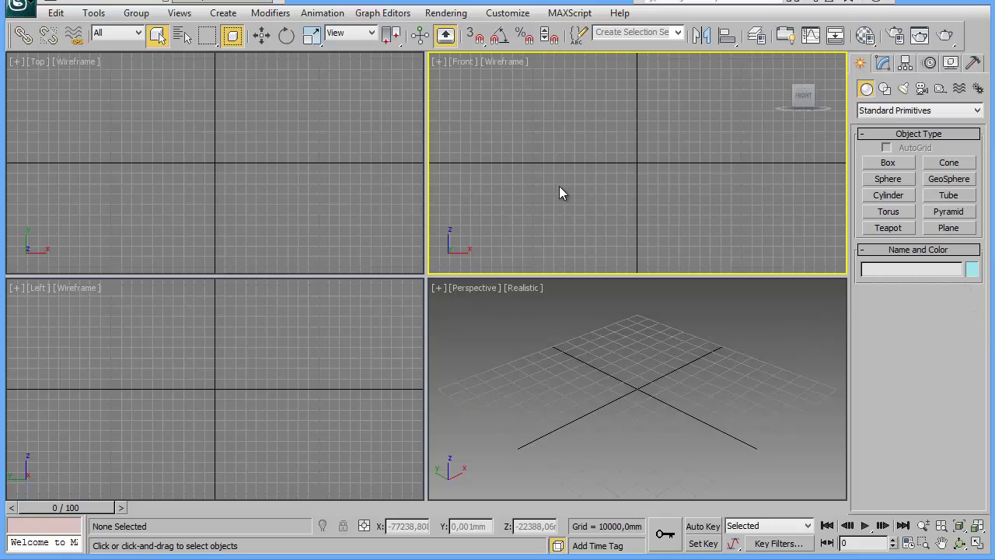
key(alt+w)
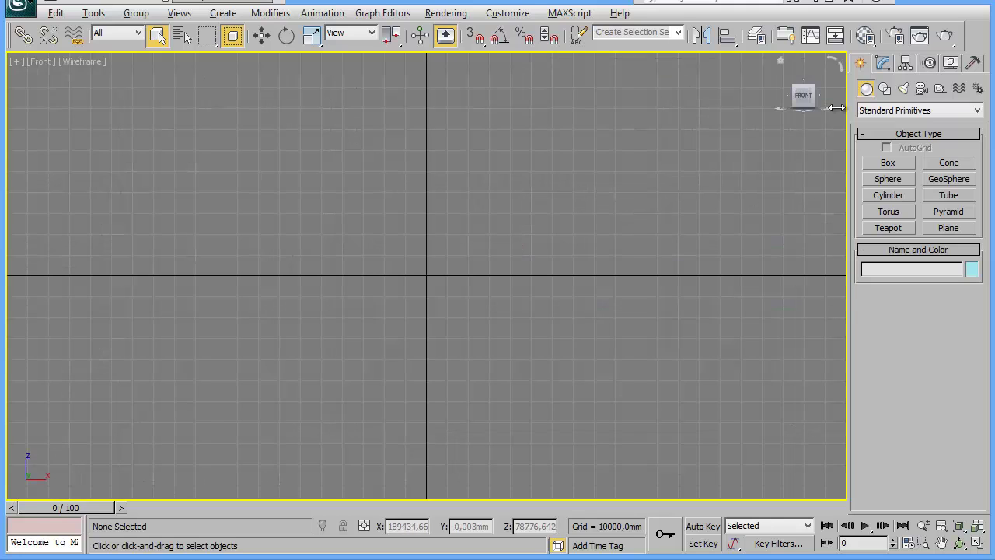
click(884, 88)
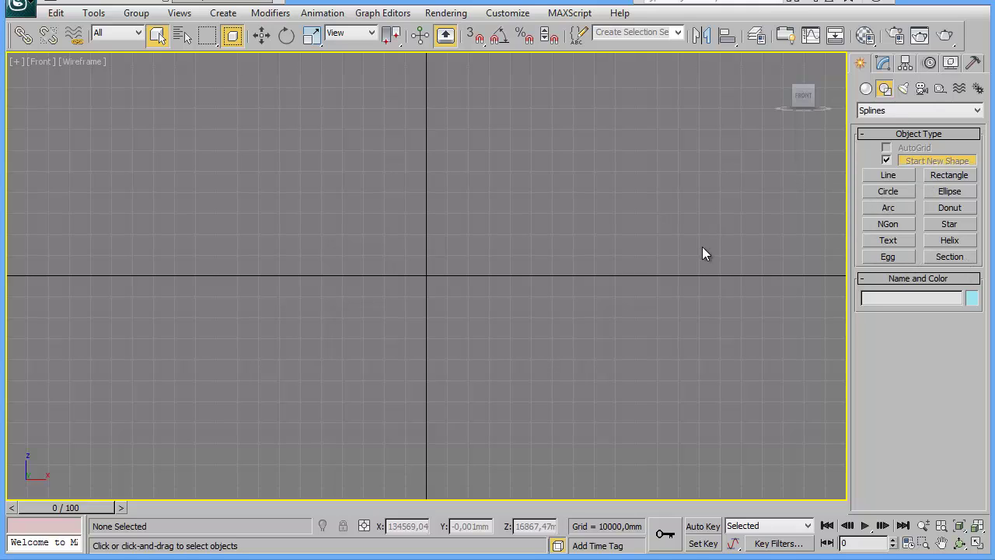
click(949, 174)
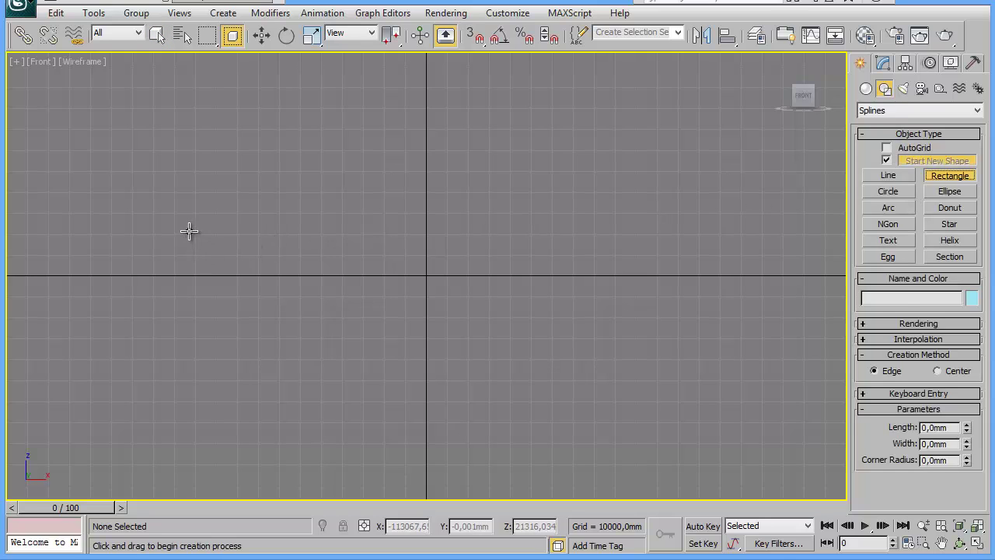
drag(189, 230, 390, 280)
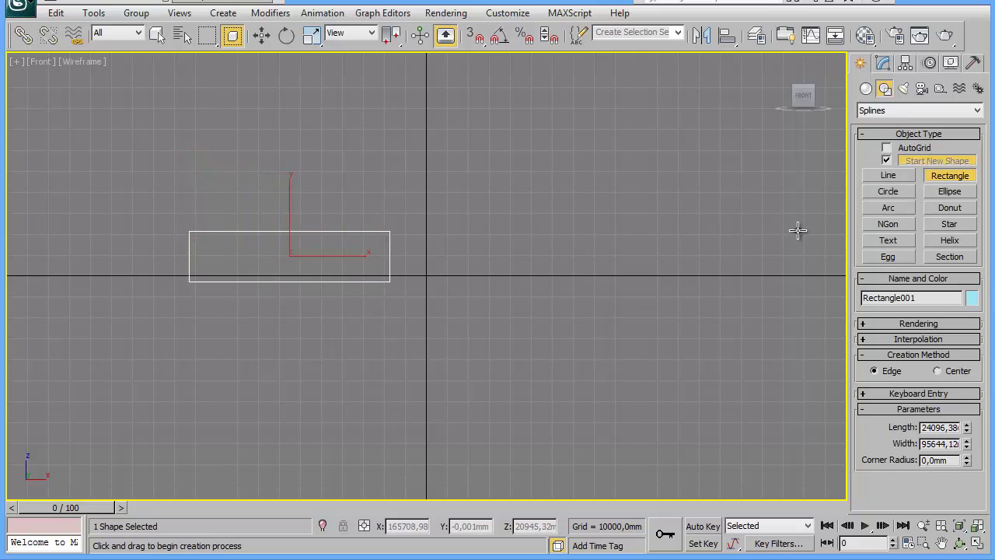
click(946, 192)
drag(465, 218, 695, 278)
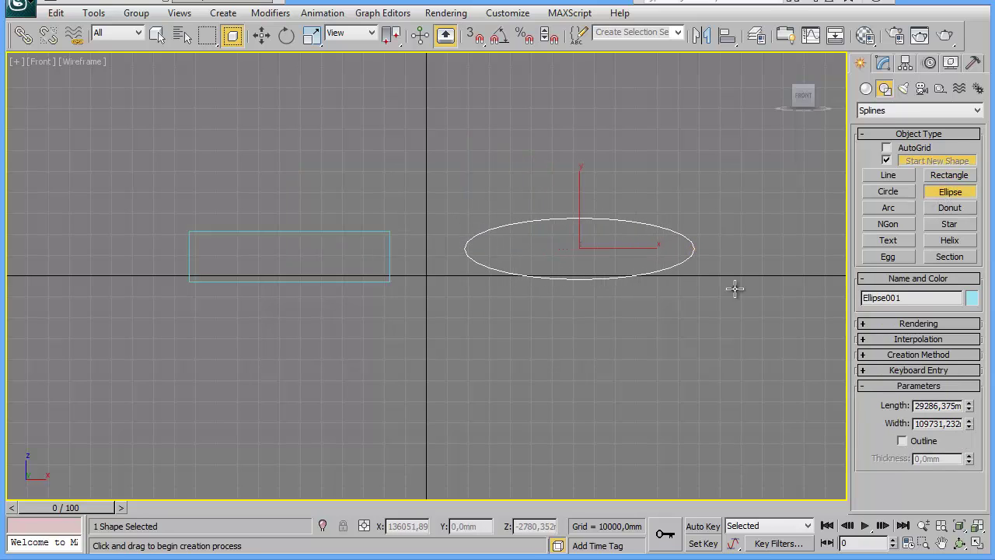
Step: Add a text shape reading MAX at size 80163 above the ellipse, then restore four views
click(887, 240)
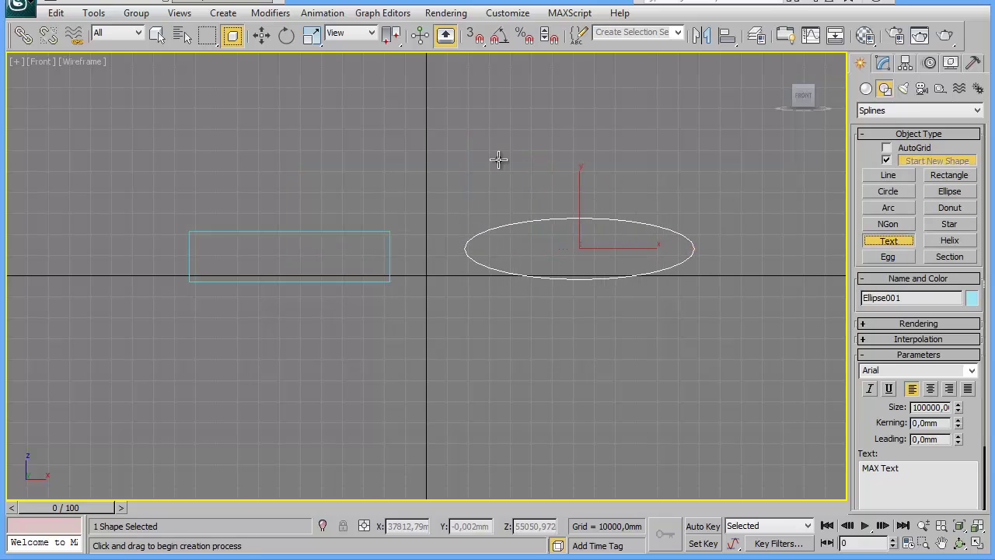
click(398, 141)
middle_drag(500, 338, 493, 373)
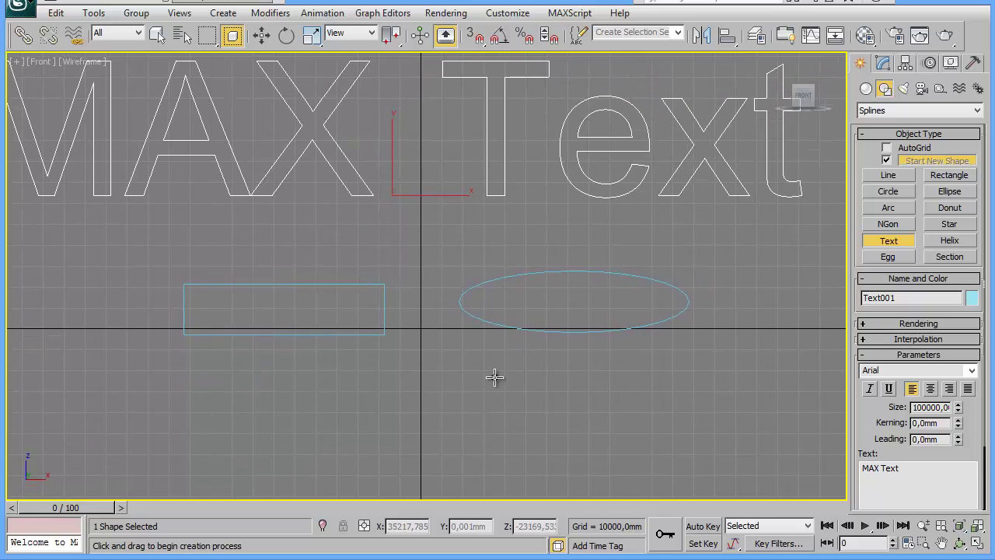
scroll(494, 382, down, 2)
scroll(496, 389, down, 1)
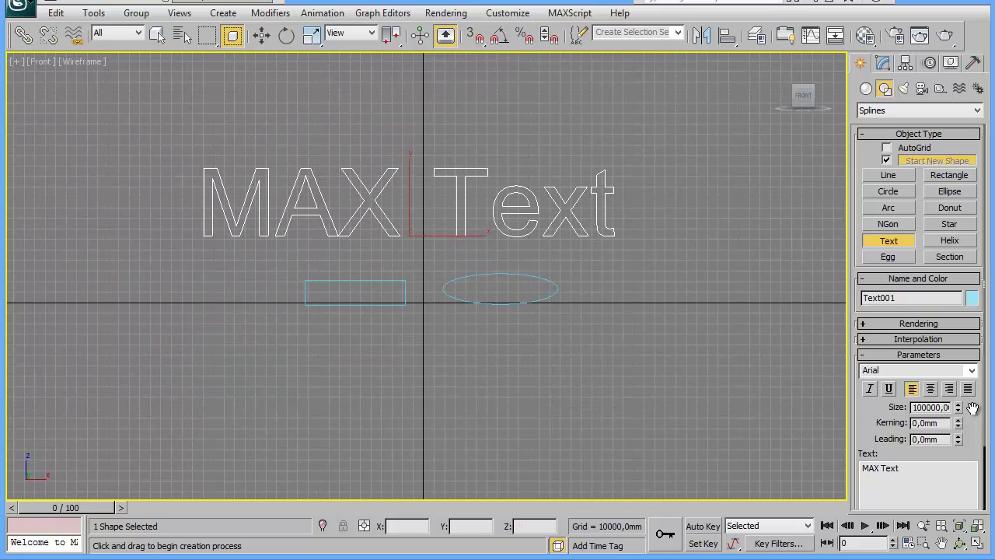
drag(958, 412, 943, 424)
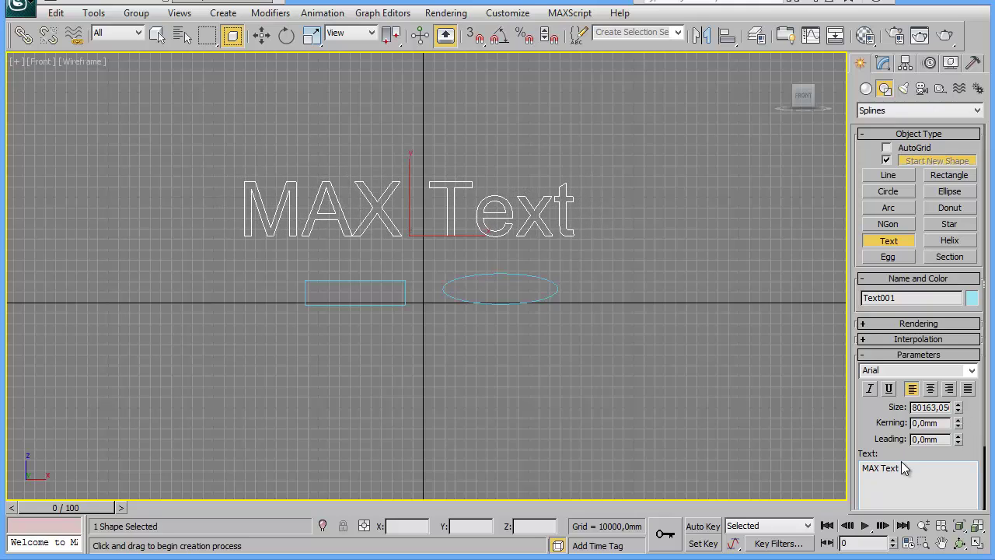
drag(903, 467, 883, 467)
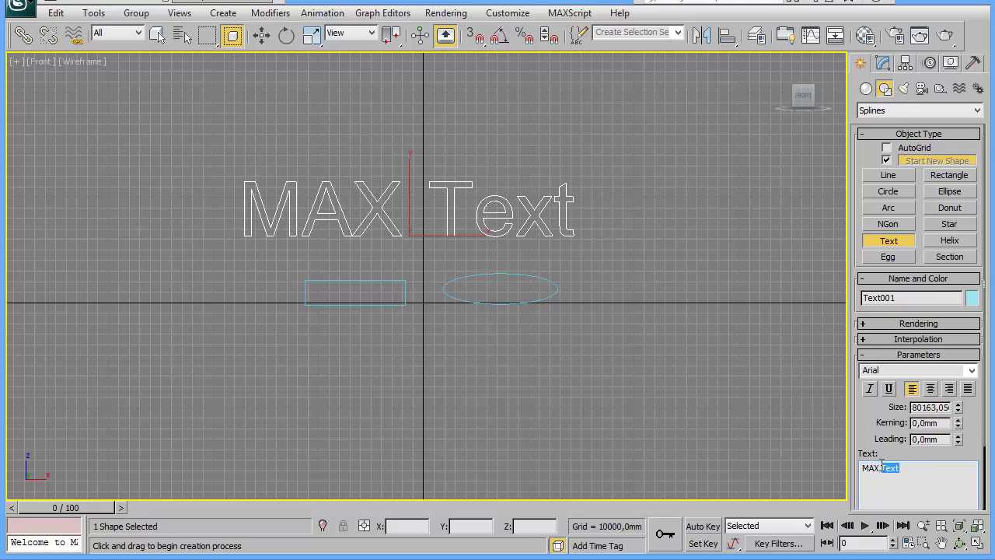
key(BackSpace)
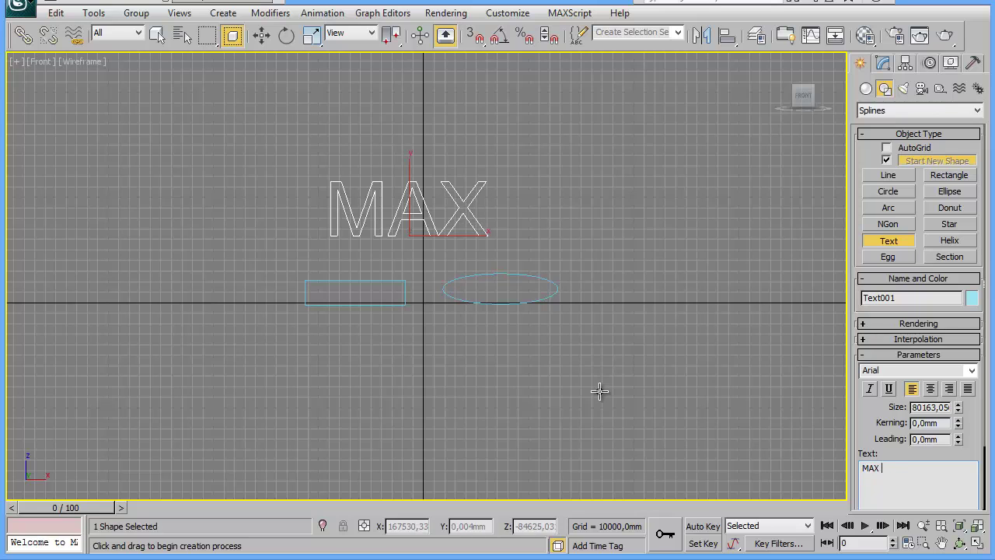
key(alt+w)
Step: Maximize and orbit the Perspective view, end text creation, and select the rectangle
right_click(573, 351)
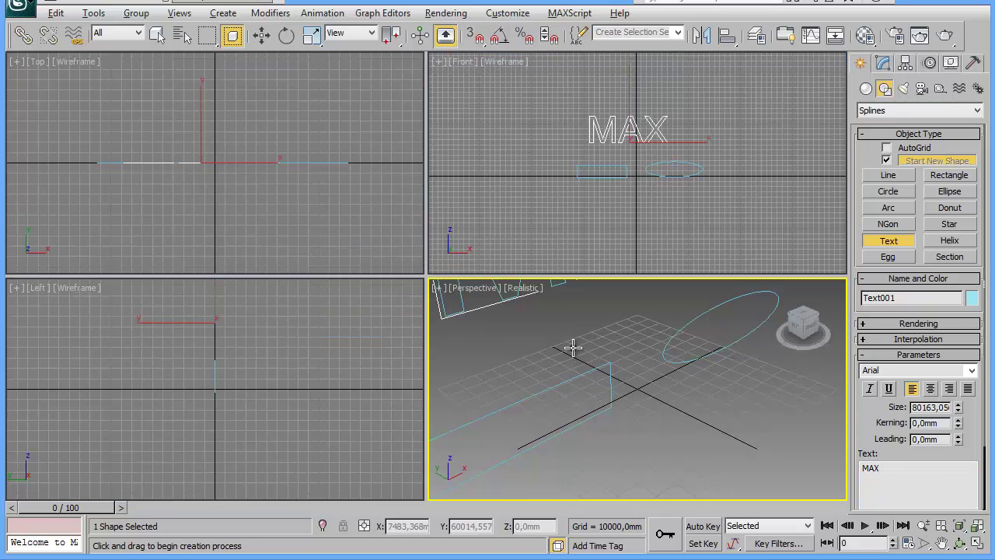
key(alt+w)
scroll(509, 357, down, 2)
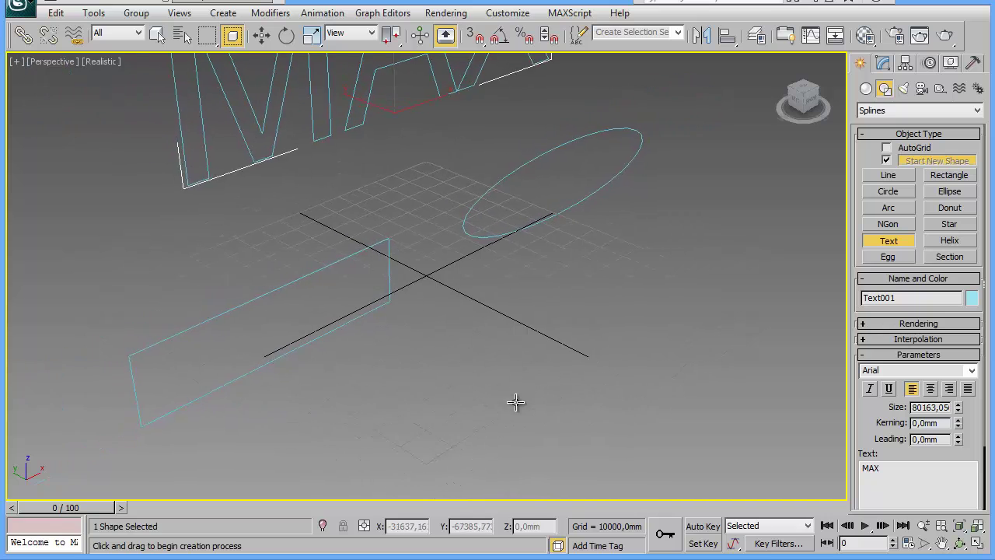
scroll(525, 350, down, 2)
scroll(552, 373, down, 2)
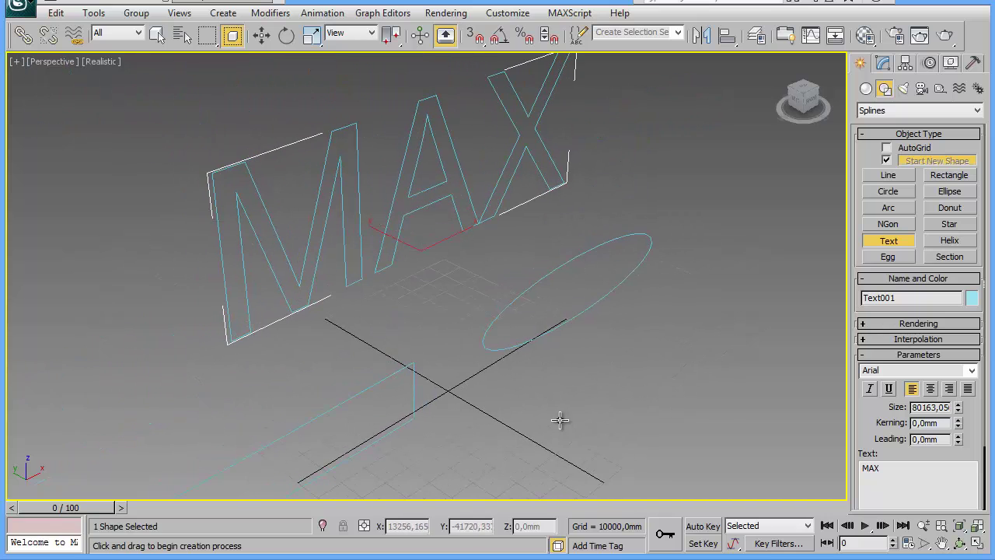
scroll(560, 412, up, 1)
mouse_move(502, 438)
alt+middle_down()
mouse_move(542, 393)
mouse_move(562, 427)
mouse_move(561, 387)
alt+middle_up()
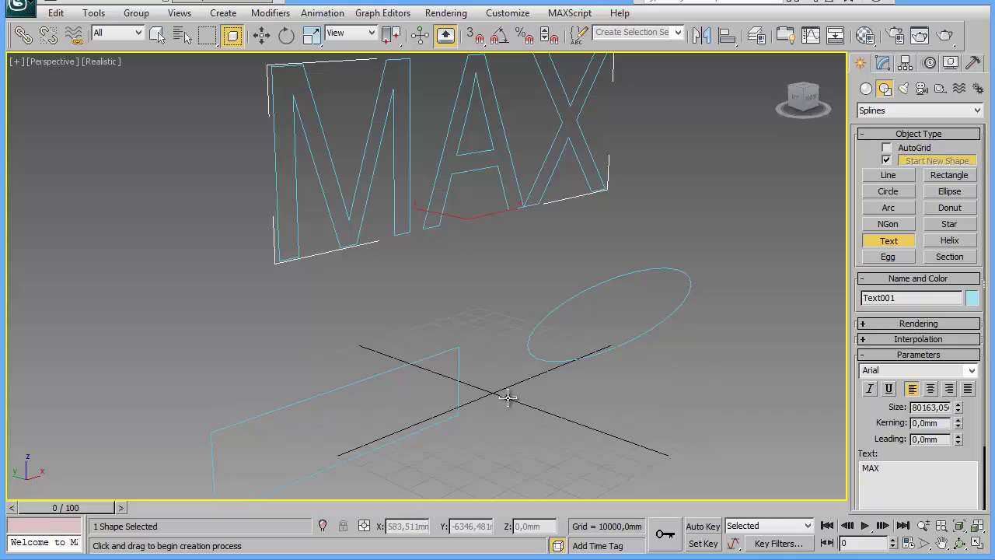
right_click(682, 397)
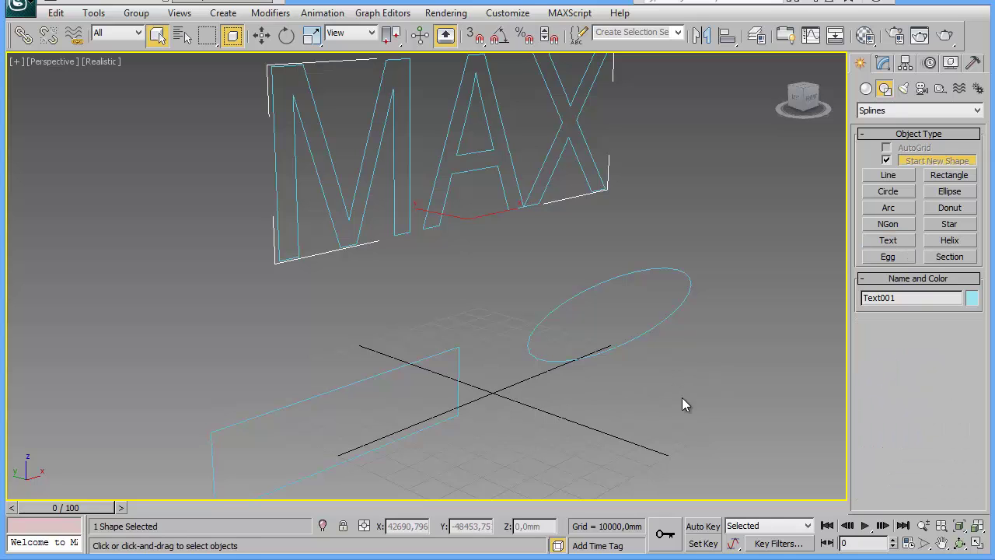
click(409, 359)
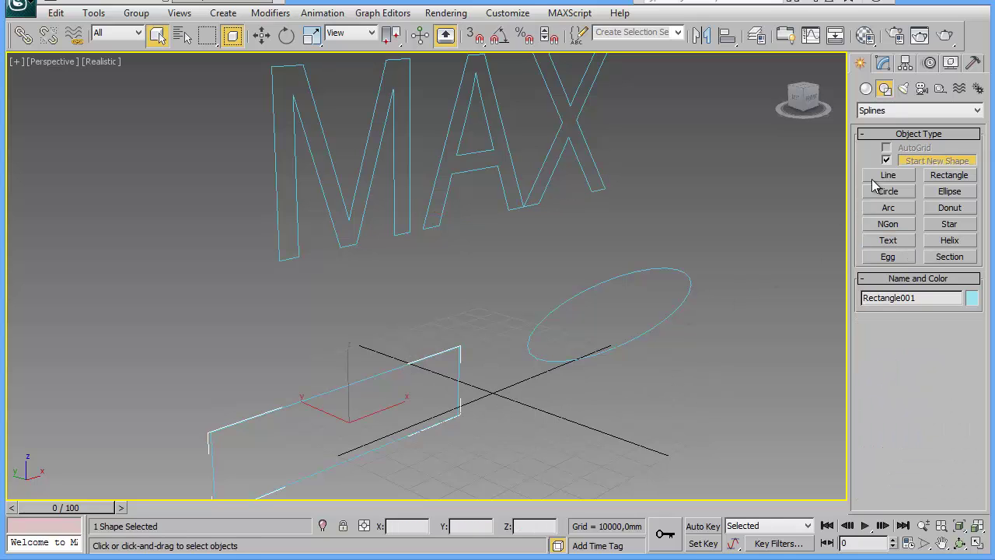
Step: Extrude the rectangle 18000 mm deep with 3 segments and turn on Edged Faces
click(884, 63)
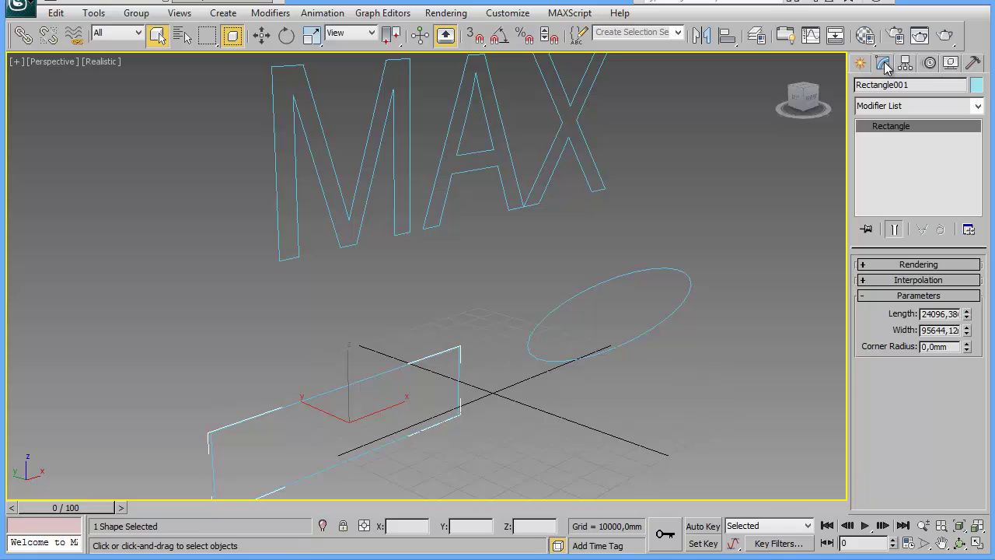
click(924, 105)
drag(982, 145, 982, 210)
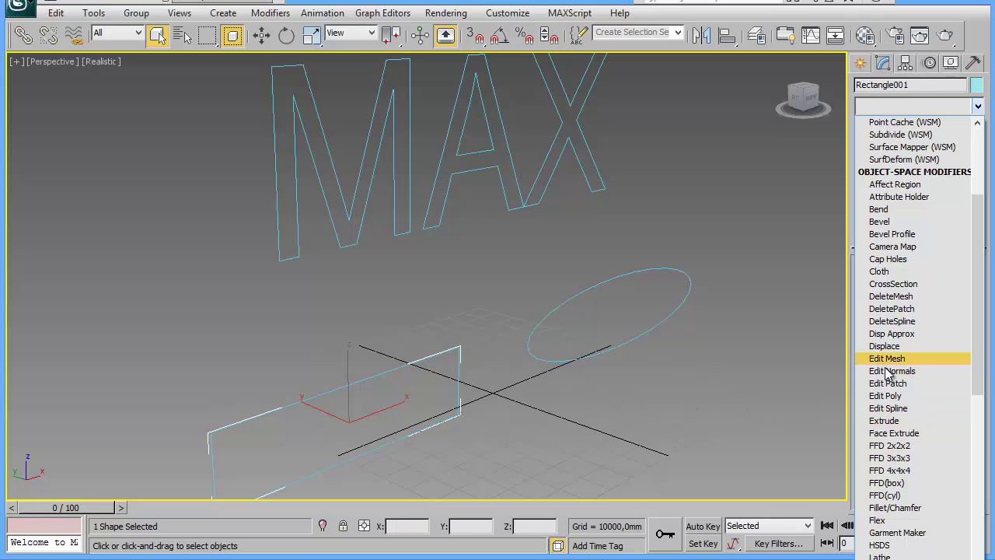
click(887, 426)
middle_drag(528, 442, 558, 387)
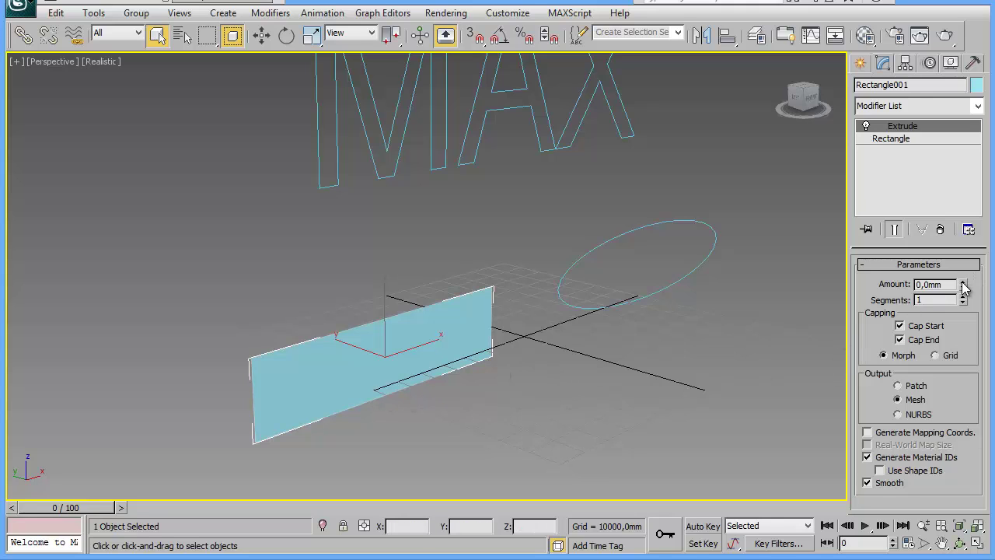
drag(963, 286, 964, 256)
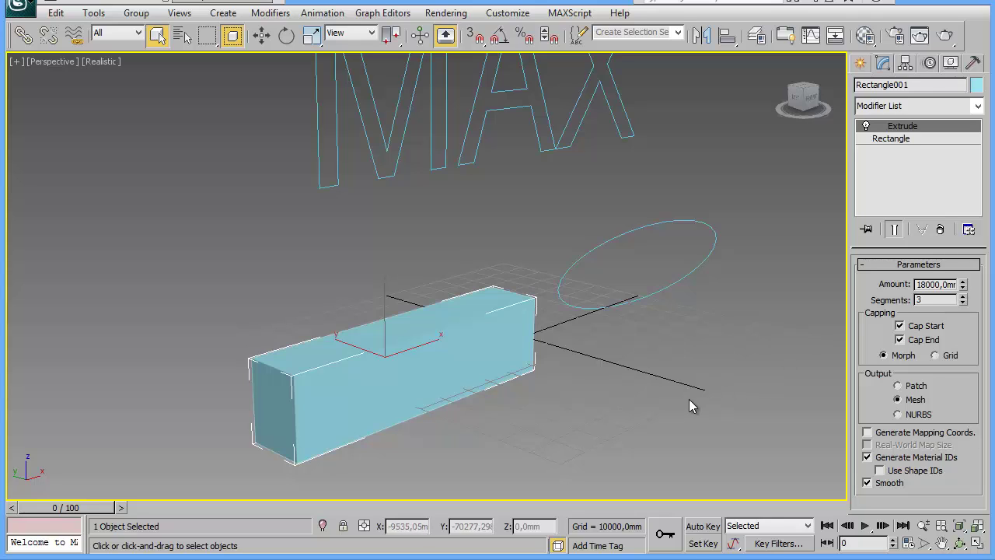
key(F4)
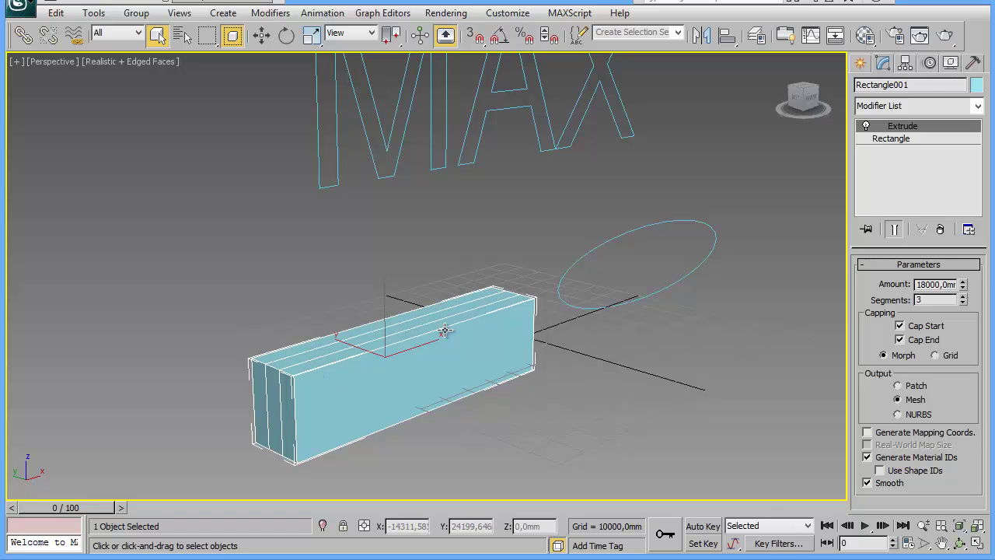
middle_drag(706, 353, 602, 357)
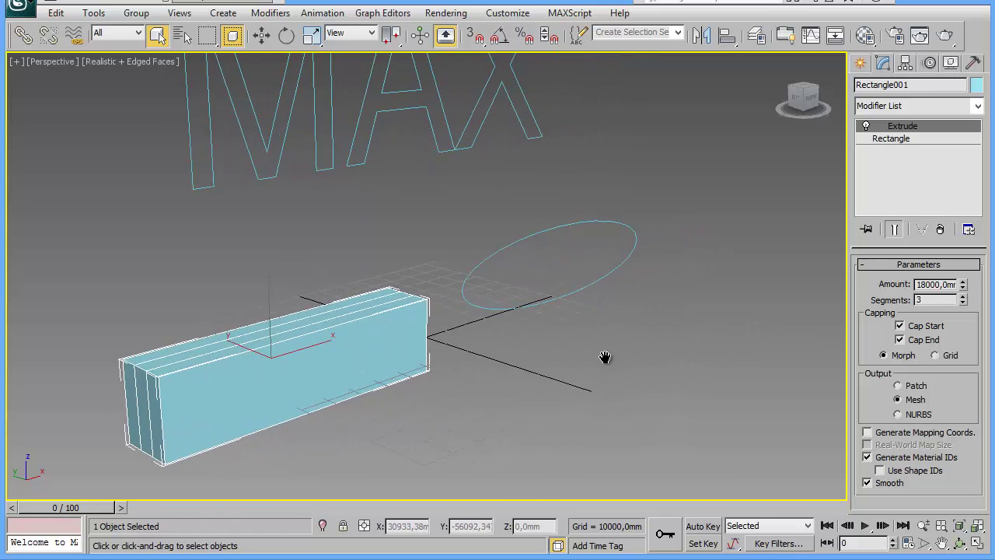
Step: Bevel the ellipse with three levels (heights 9500, 16000 and 9000 mm)
click(596, 274)
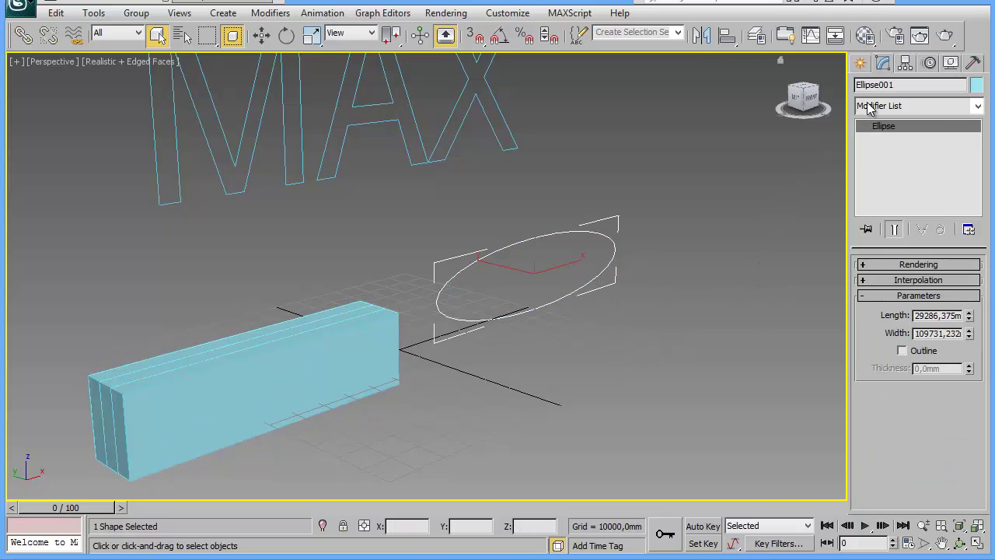
click(918, 106)
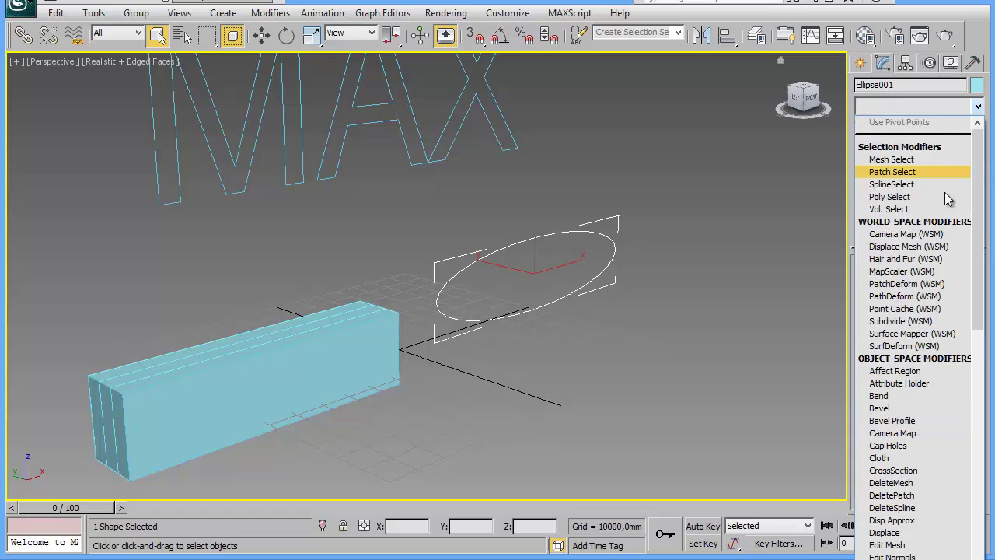
click(888, 409)
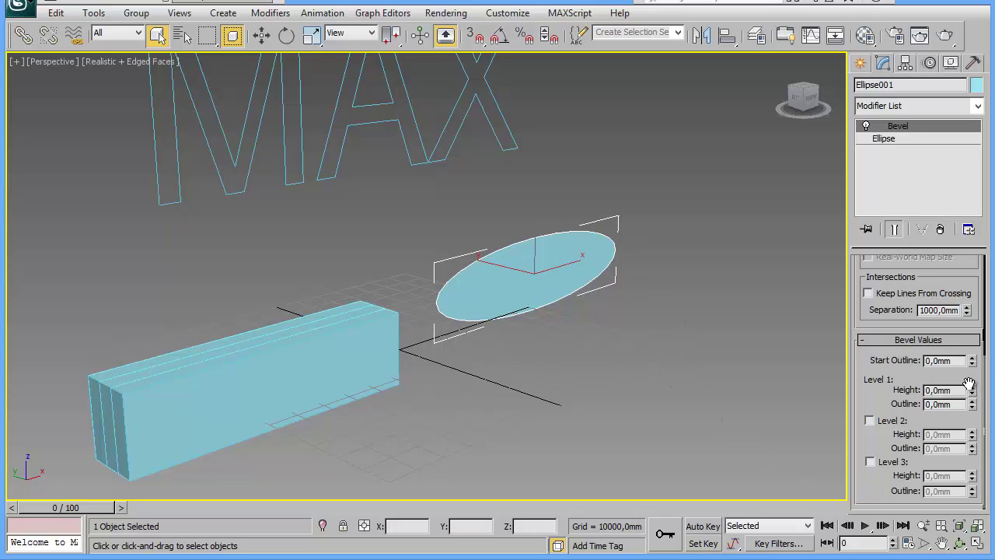
drag(973, 387, 975, 394)
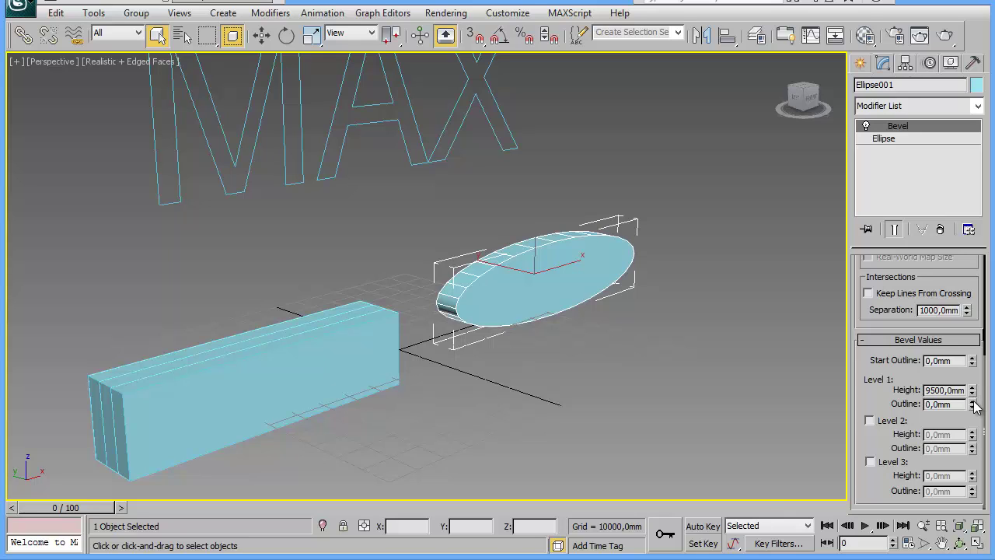
drag(973, 406, 974, 405)
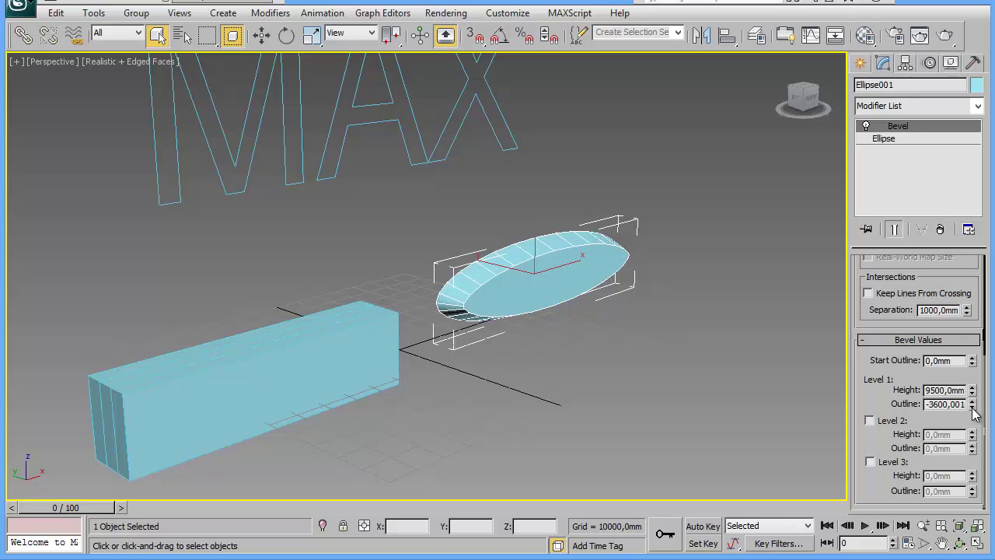
click(870, 420)
drag(973, 433, 972, 513)
click(870, 462)
text(-4200)
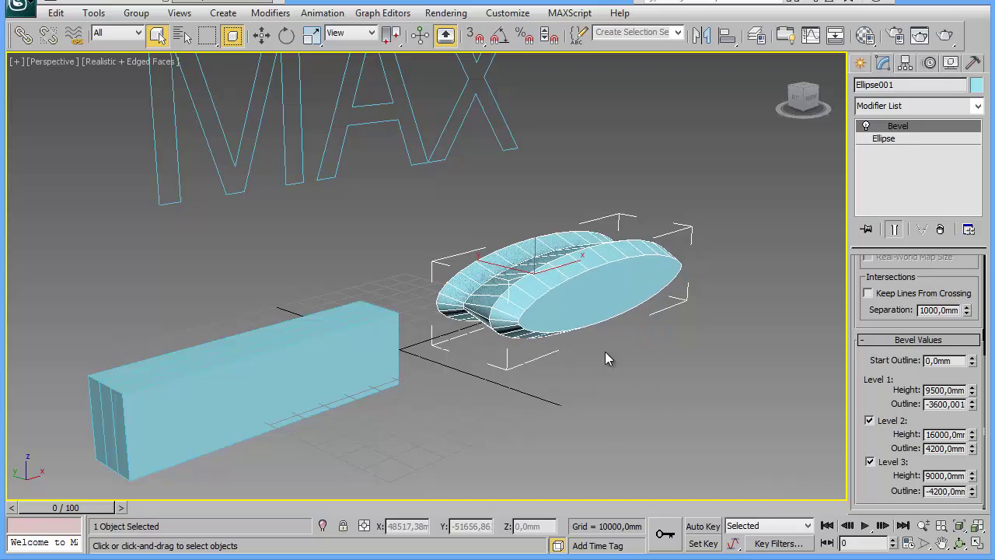
Step: Orbit and pan around the bevelled ellipse, then select the MAX text shape
mouse_move(562, 249)
alt+middle_down()
mouse_move(556, 278)
mouse_move(581, 318)
alt+middle_up()
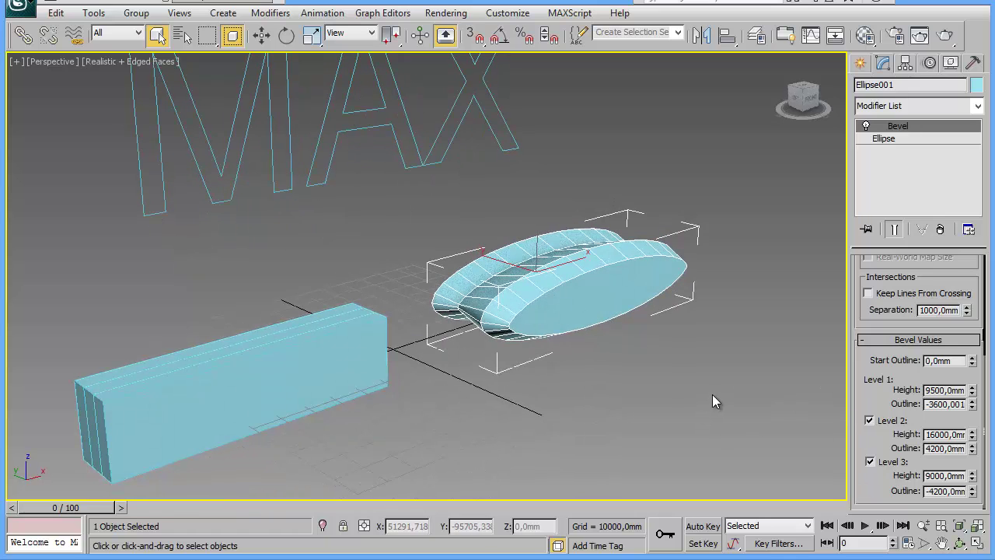
mouse_move(578, 378)
middle_down()
mouse_move(604, 373)
mouse_move(622, 397)
mouse_move(623, 364)
mouse_move(569, 411)
middle_up()
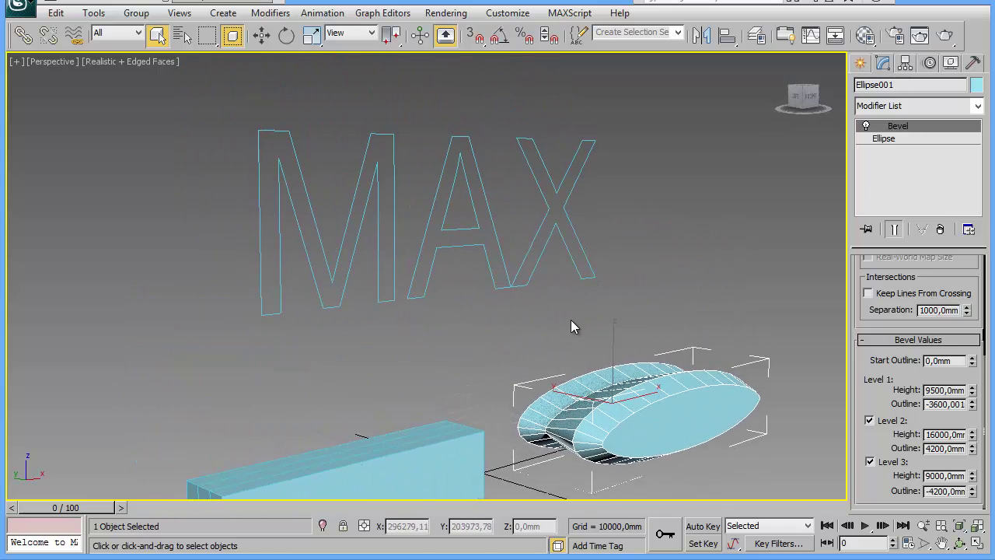
alt+middle_drag(595, 298, 594, 305)
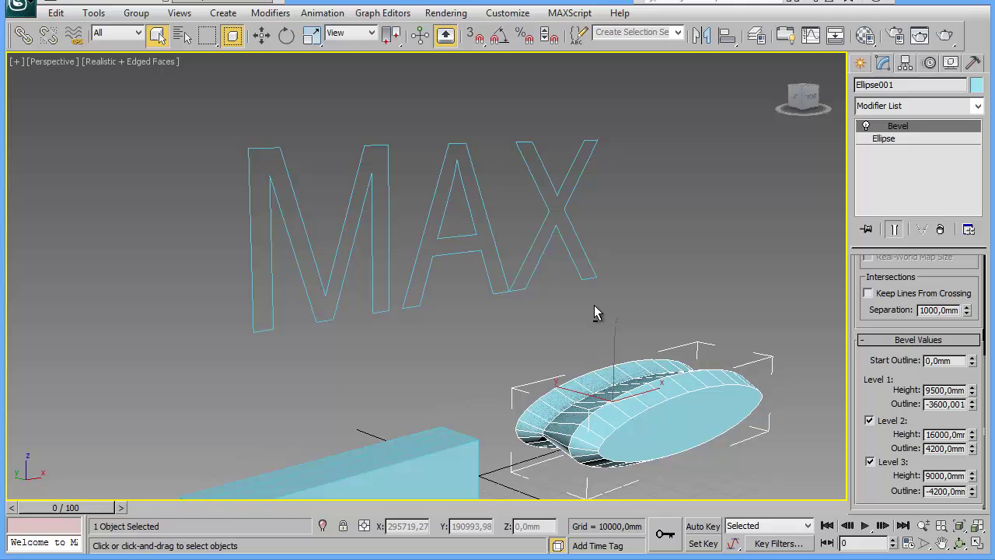
click(490, 224)
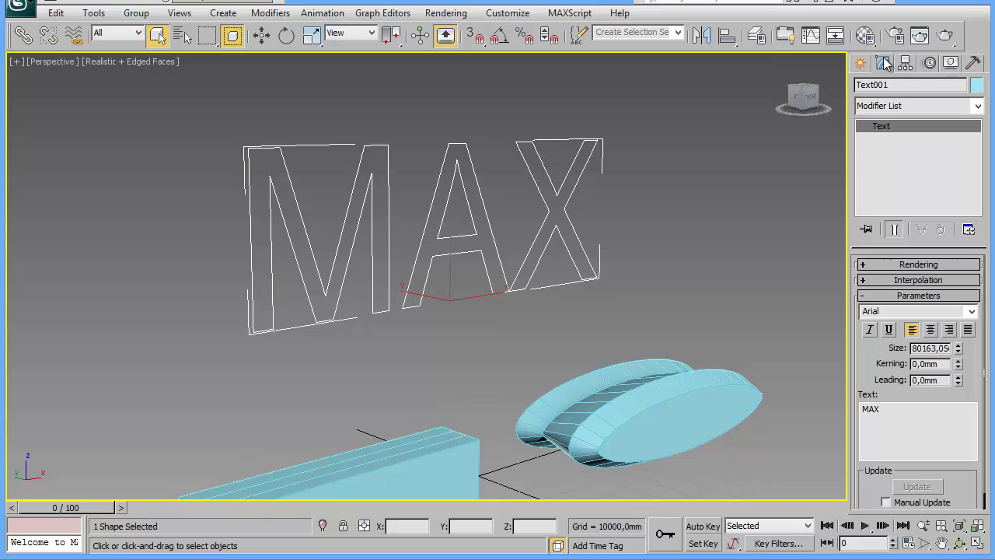
Step: Apply a Bevel to the MAX text and reset every level's height and outline to zero
click(908, 106)
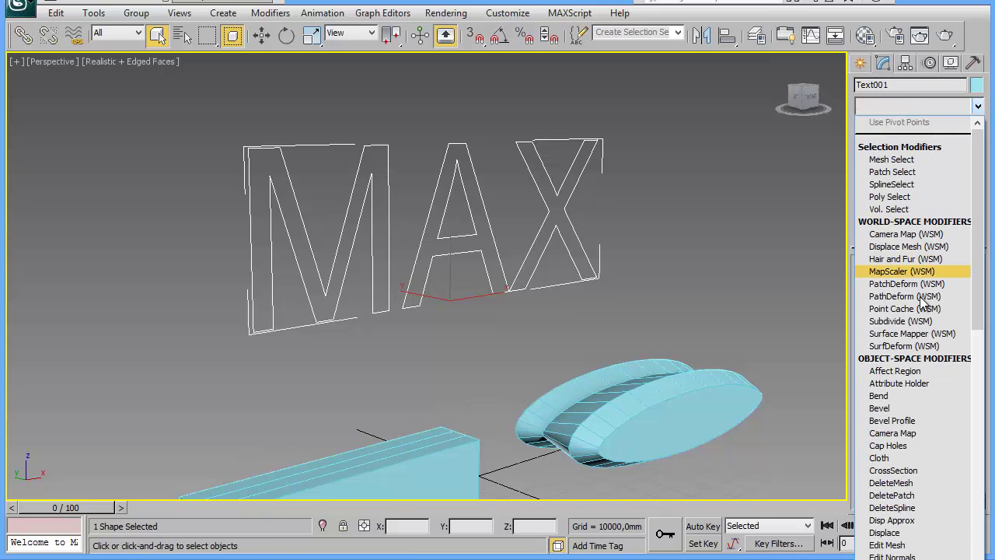
click(878, 405)
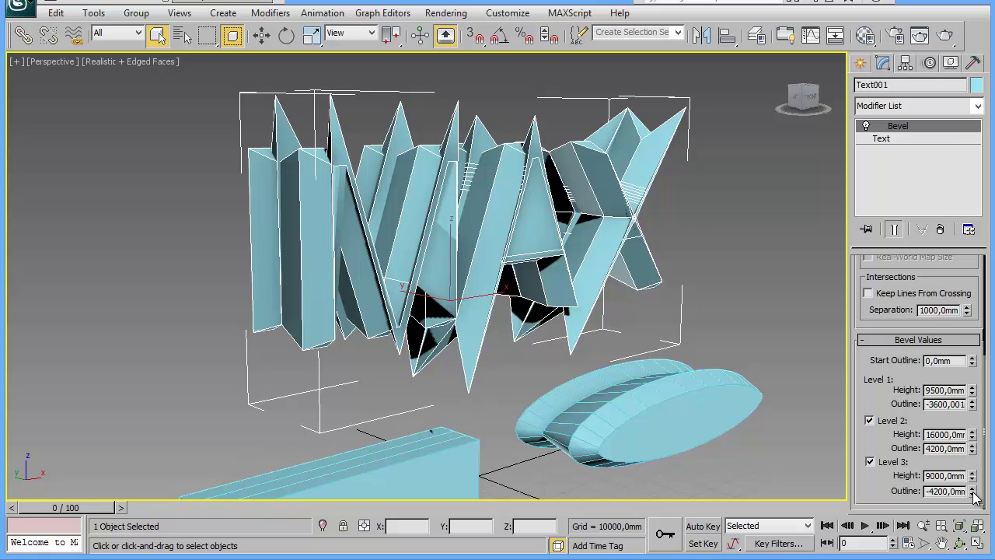
right_click(973, 494)
right_click(973, 477)
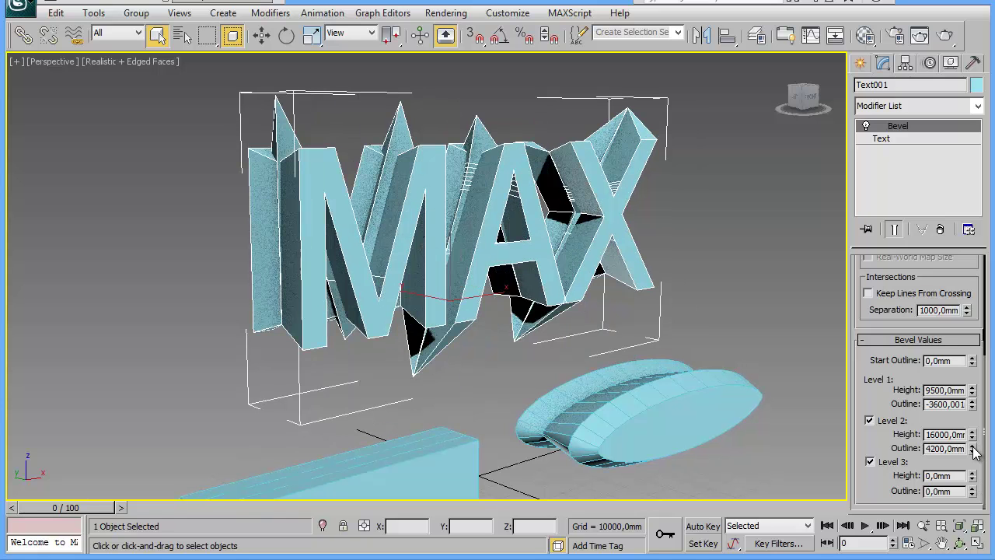
right_click(973, 449)
right_click(973, 436)
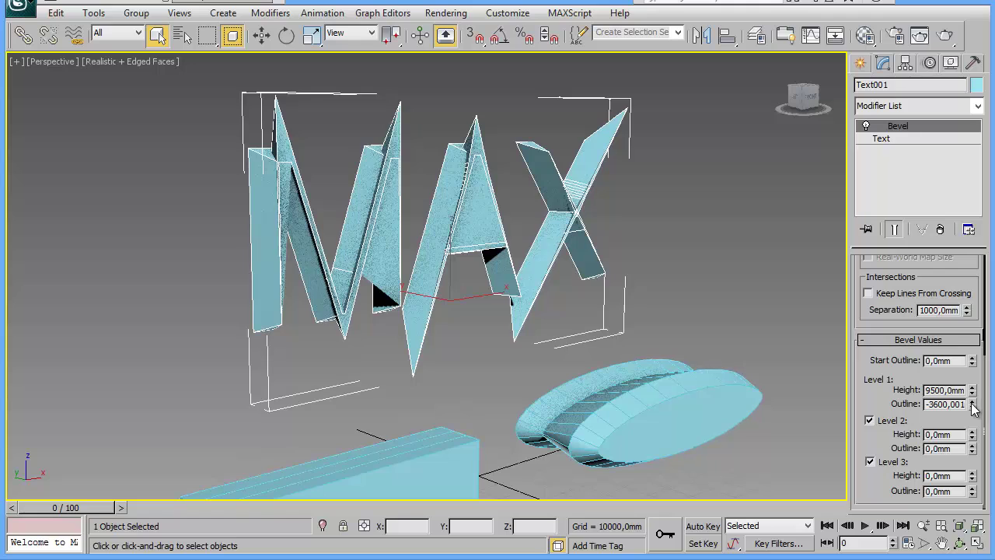
right_click(973, 405)
right_click(972, 391)
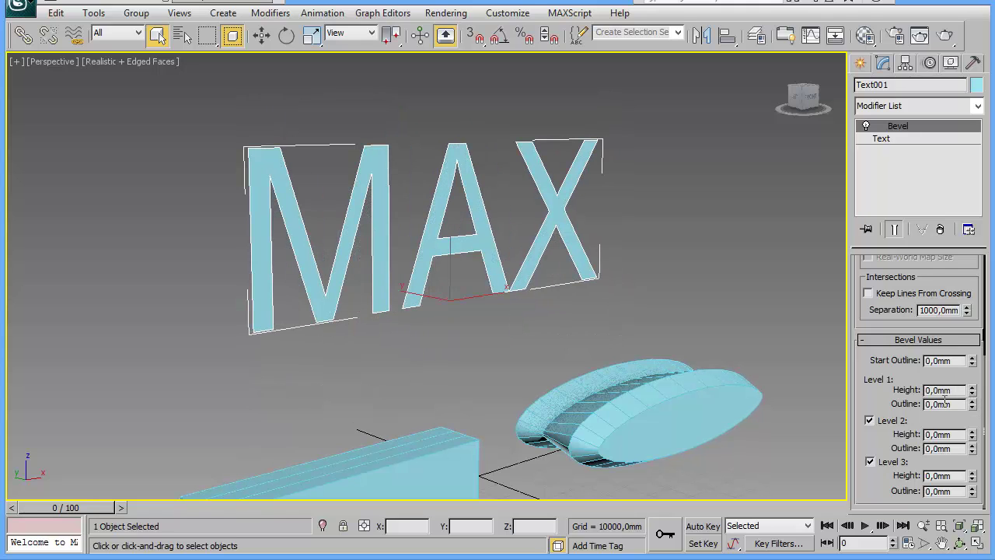
Step: Set Level 1 height 6000 mm and Level 2 height 2500 mm with -800 mm outline
drag(973, 393, 971, 378)
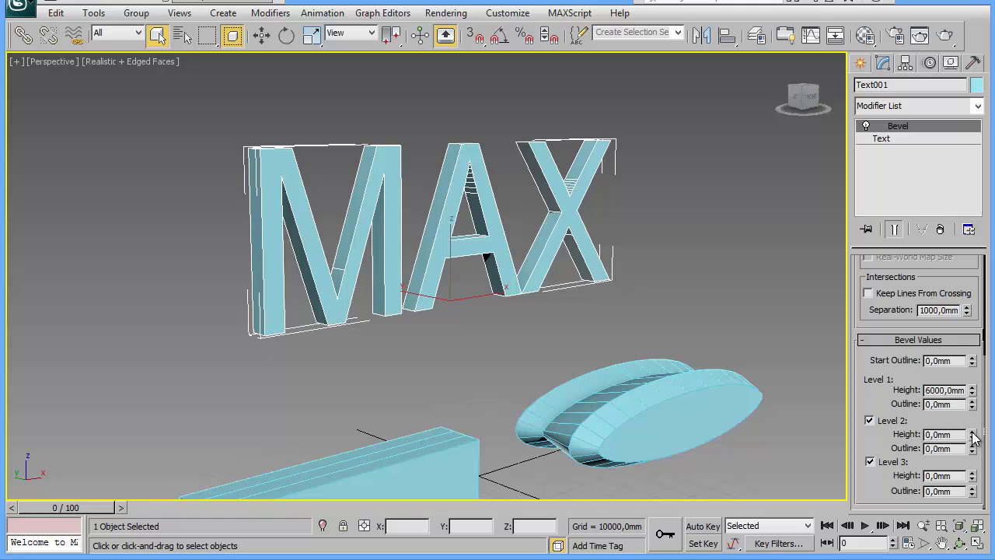
drag(973, 434, 973, 458)
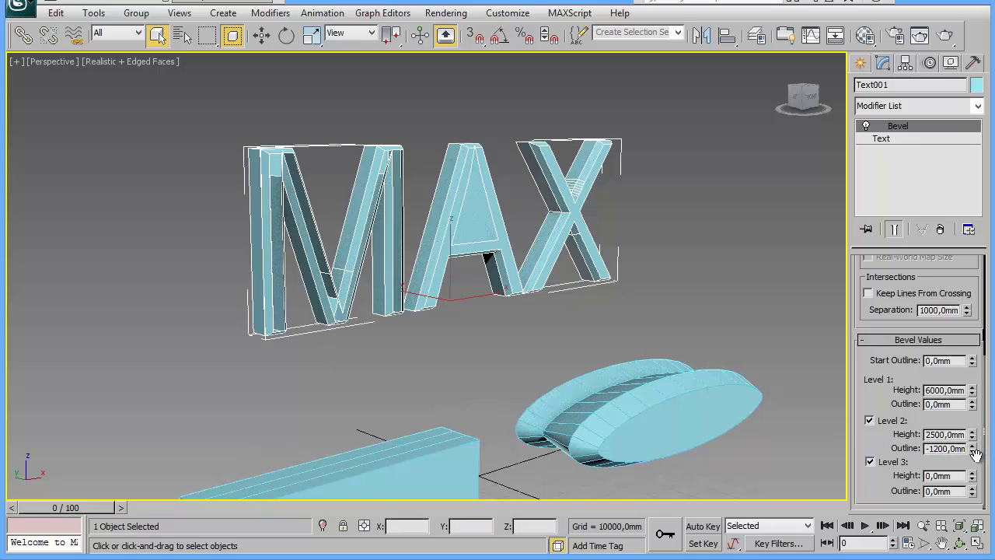
drag(973, 451, 973, 445)
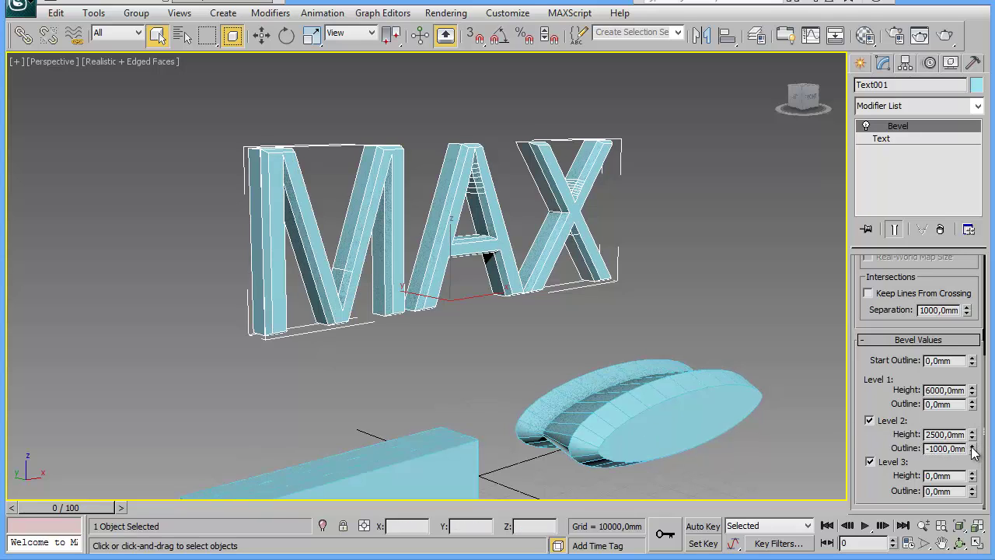
Step: Zoom and orbit to inspect the bevelled MAX letters from above
scroll(324, 302, up, 1)
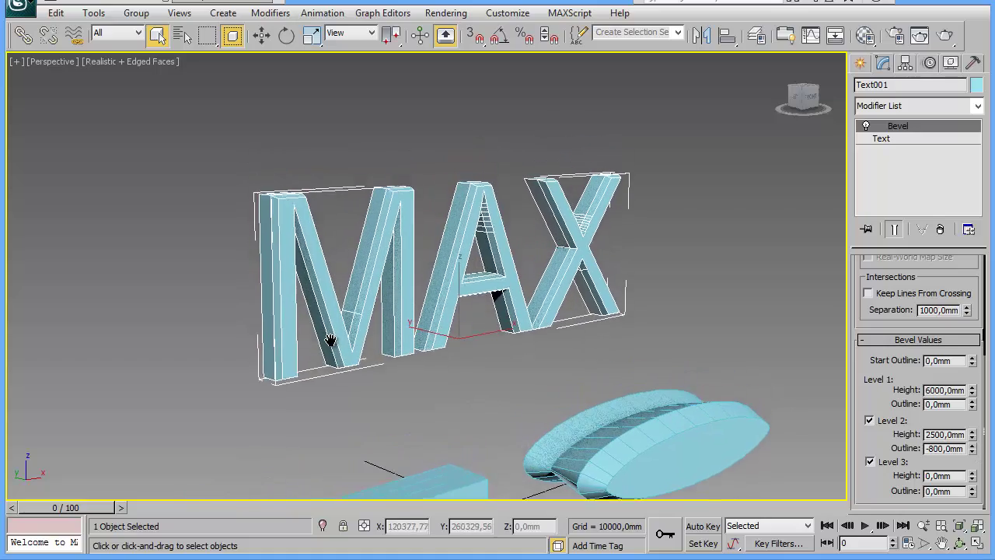
scroll(361, 267, up, 2)
scroll(361, 268, up, 2)
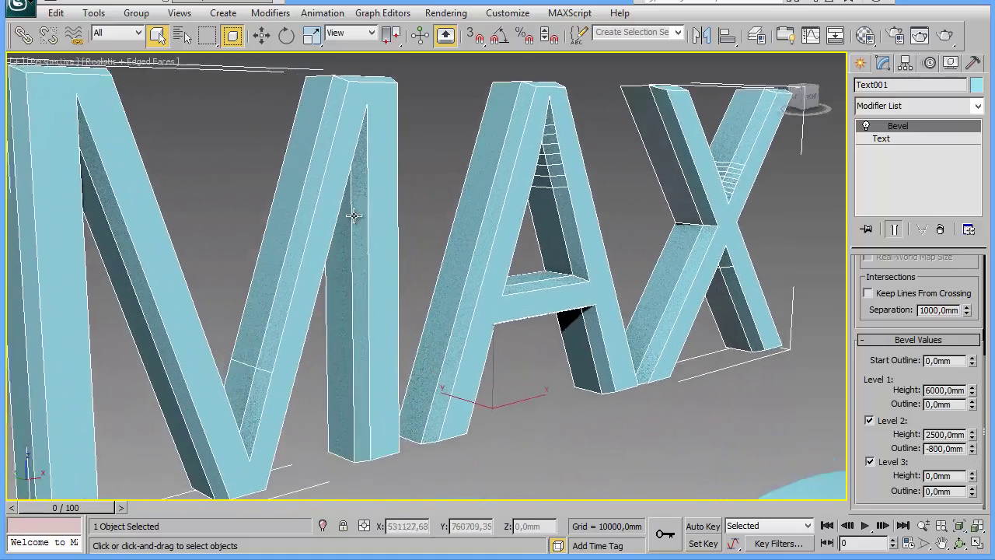
scroll(236, 188, up, 2)
middle_drag(236, 189, 351, 295)
scroll(409, 338, up, 2)
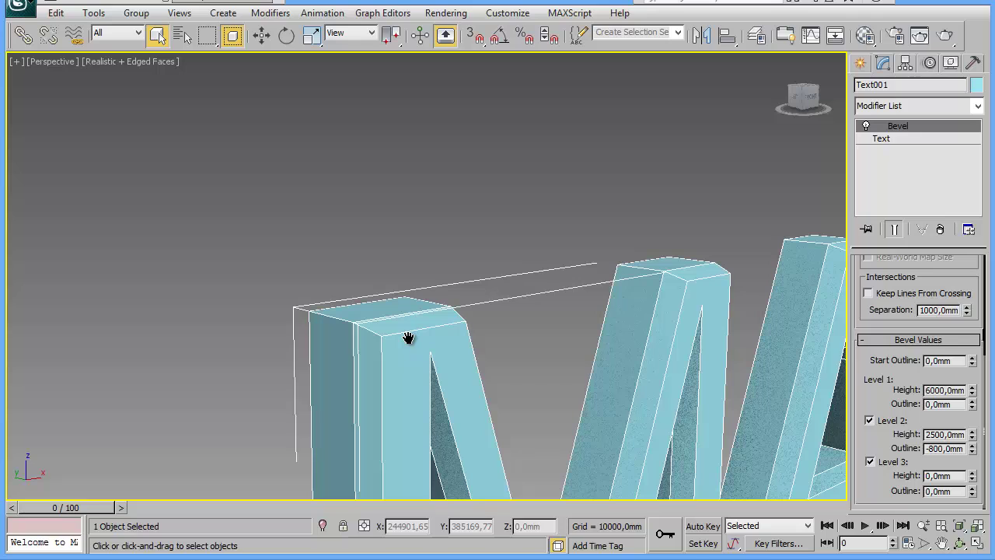
scroll(499, 364, down, 2)
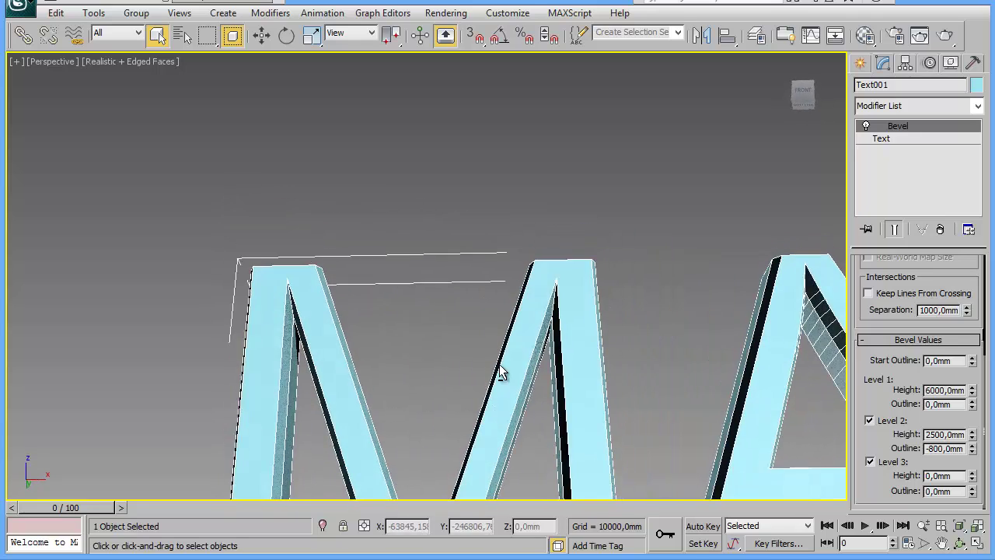
scroll(466, 406, up, 1)
scroll(511, 354, up, 2)
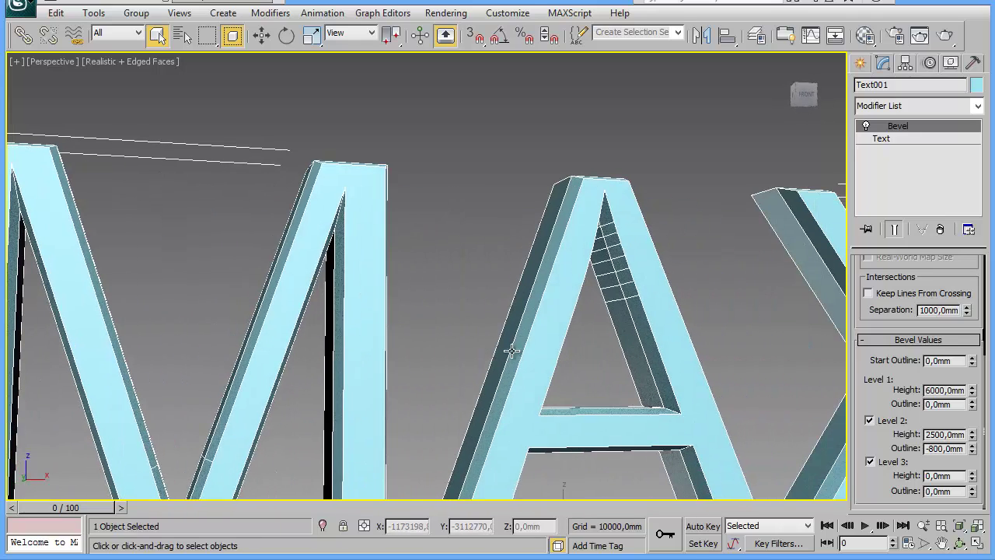
scroll(511, 351, down, 4)
scroll(579, 476, down, 1)
alt+middle_drag(580, 423, 449, 319)
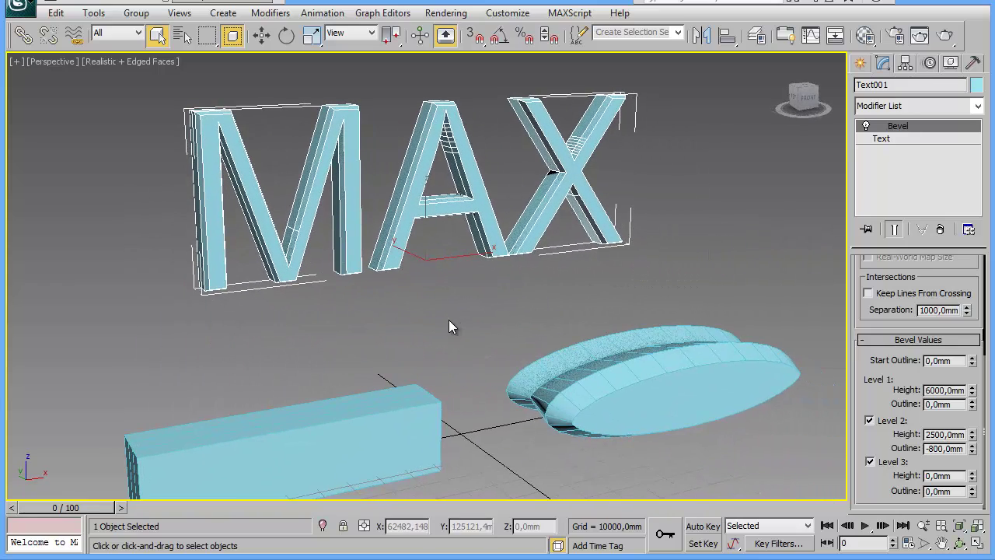
scroll(440, 325, down, 2)
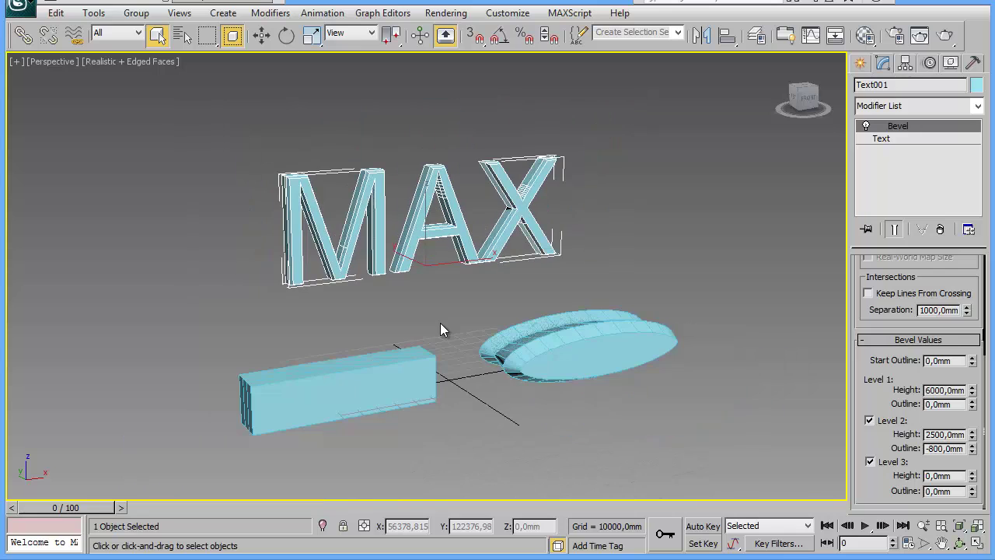
middle_drag(371, 312, 363, 306)
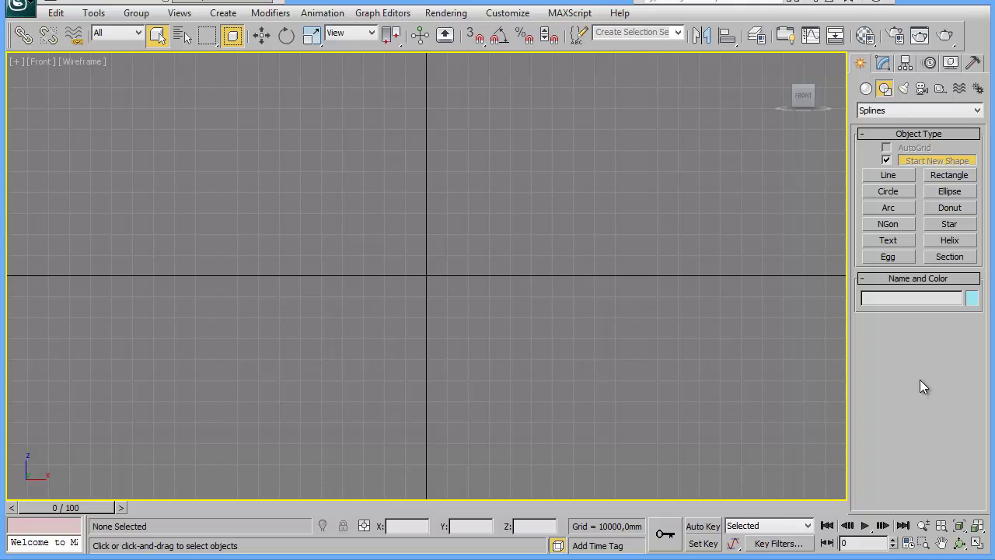
Step: Activate the Line spline tool with Corner initial type and Bezier drag type
click(889, 176)
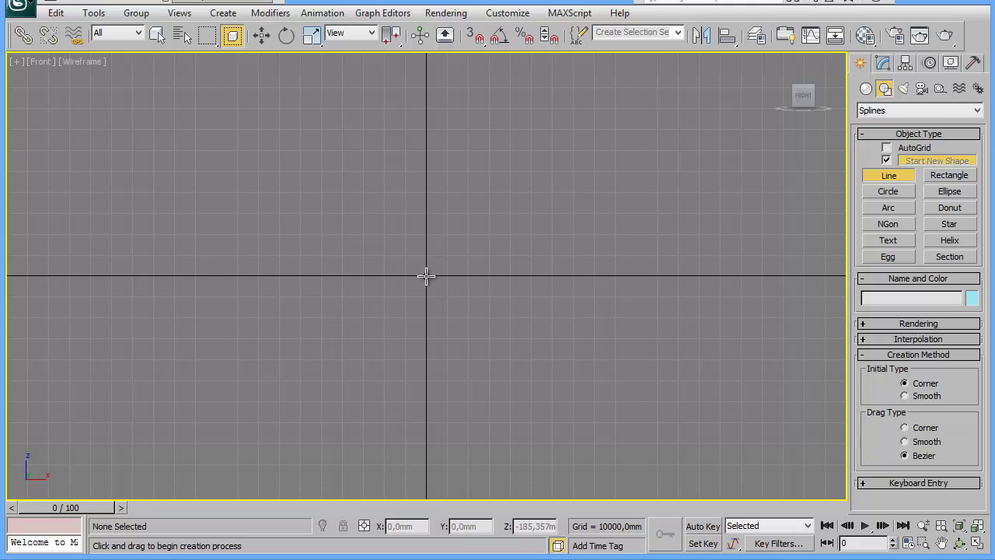
Step: Draw a closed arrow outline from the origin with barbs, tail corners and a notch
click(426, 275)
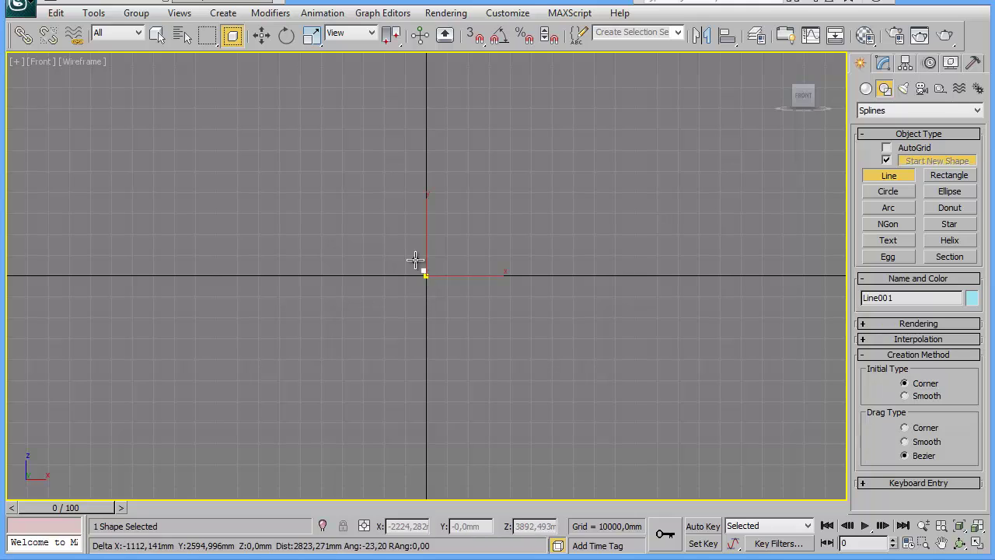
click(352, 177)
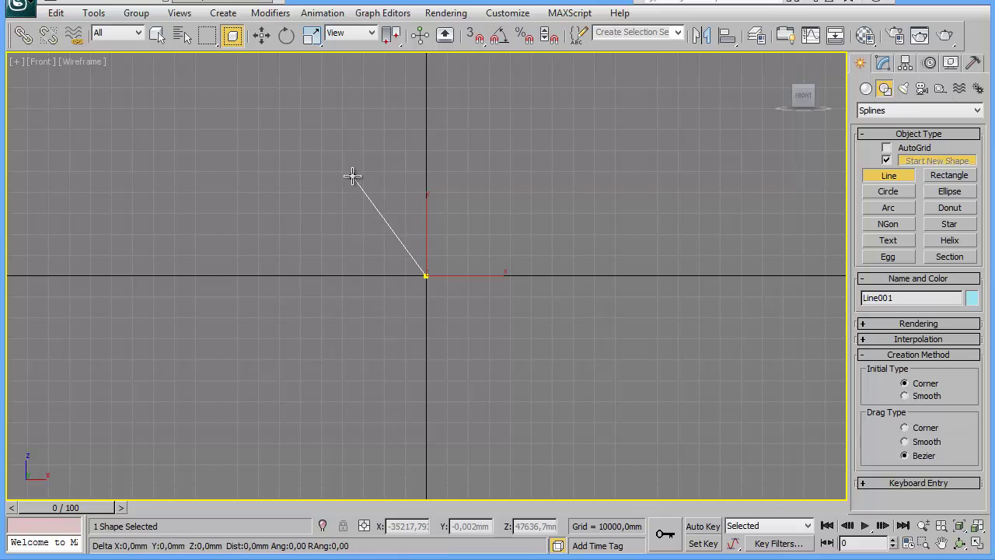
click(352, 240)
click(102, 191)
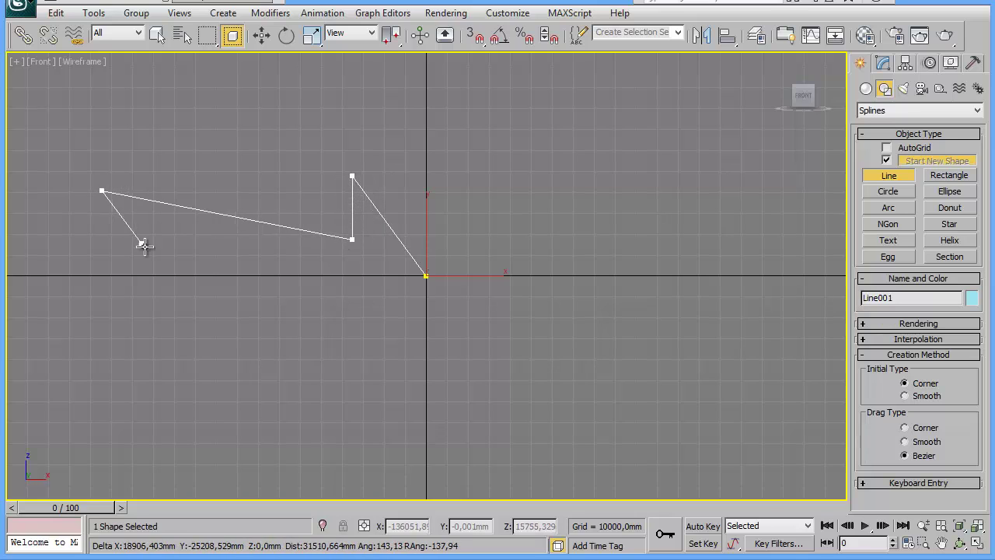
click(182, 274)
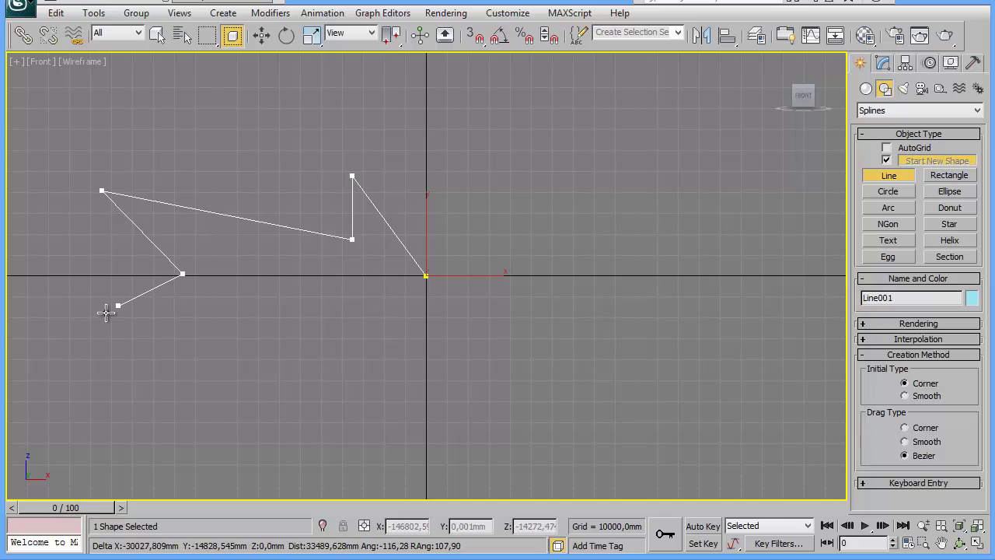
click(19, 350)
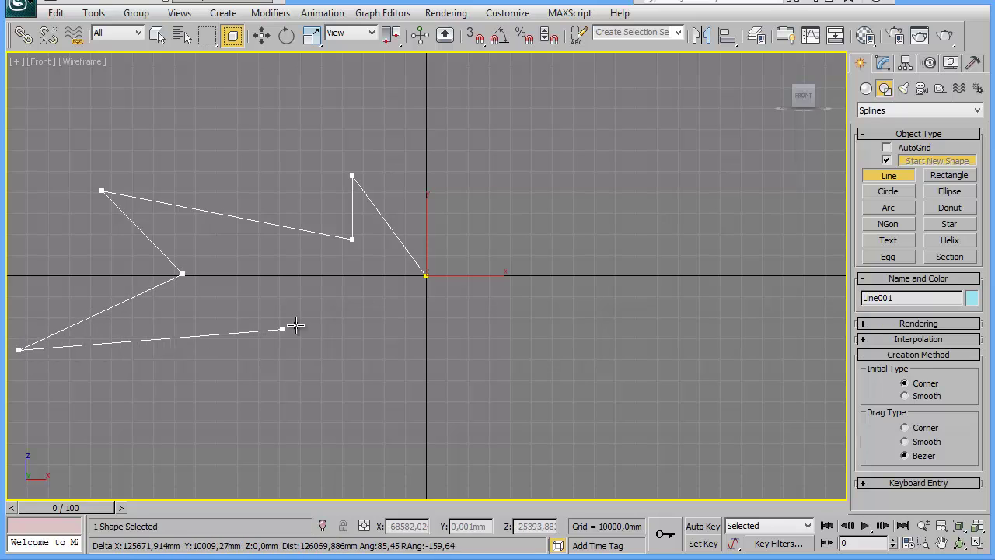
click(352, 301)
click(352, 359)
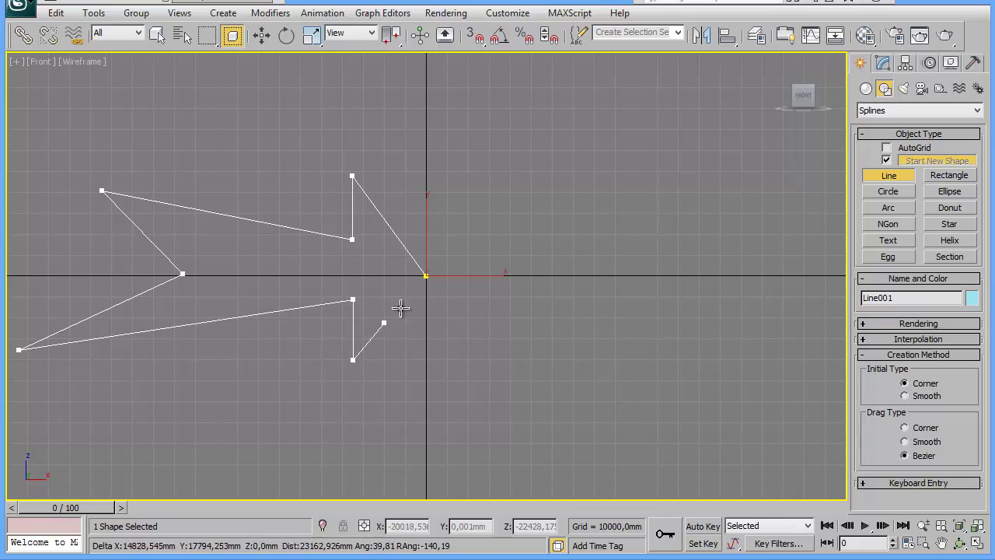
click(425, 275)
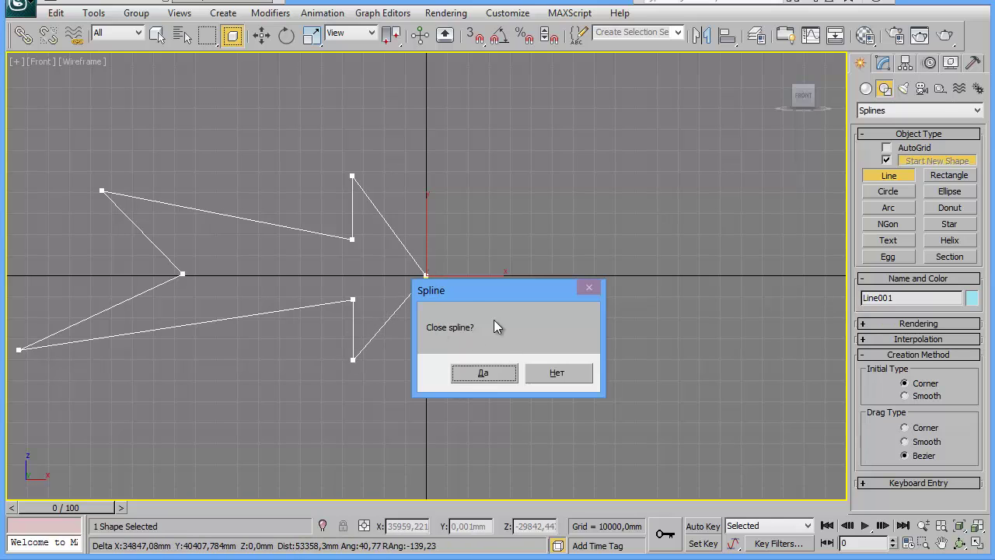
click(486, 371)
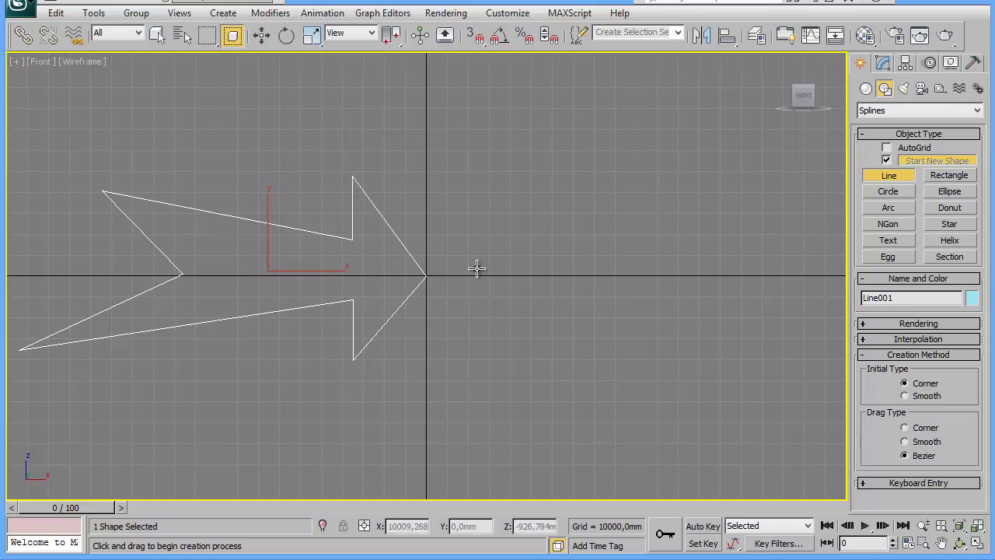
Step: Draw an open V-shaped Line002 through the arrow's tip, then enable 2.5D snapping
click(510, 233)
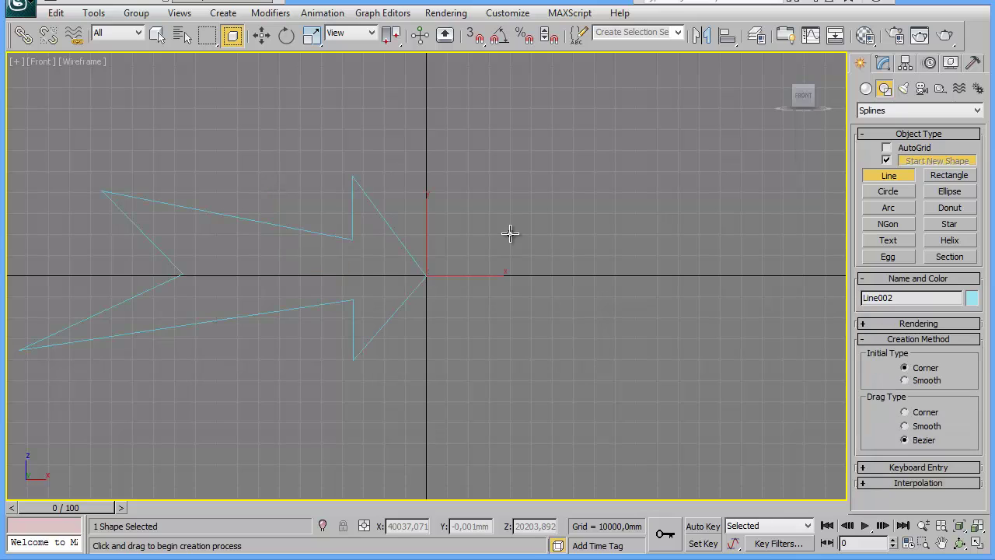
click(509, 169)
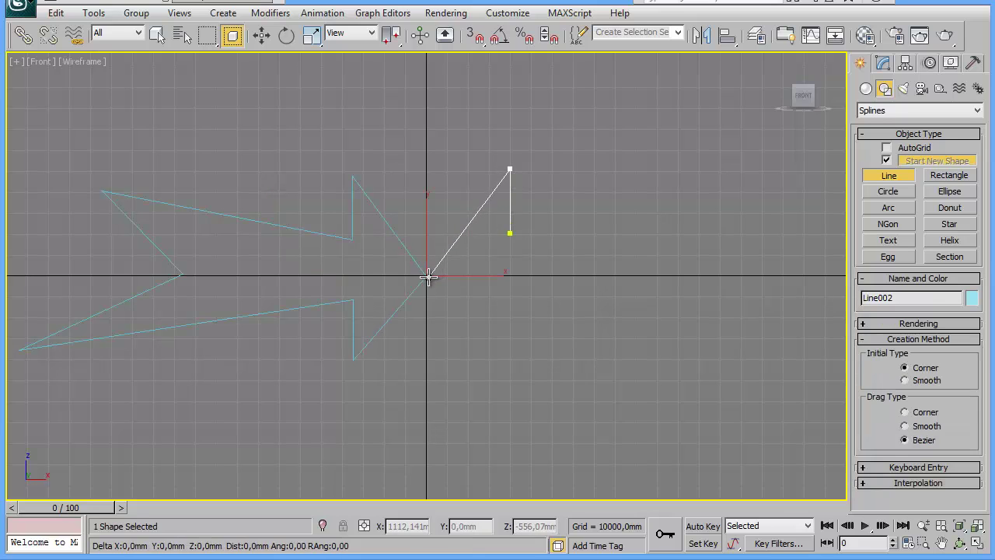
click(429, 276)
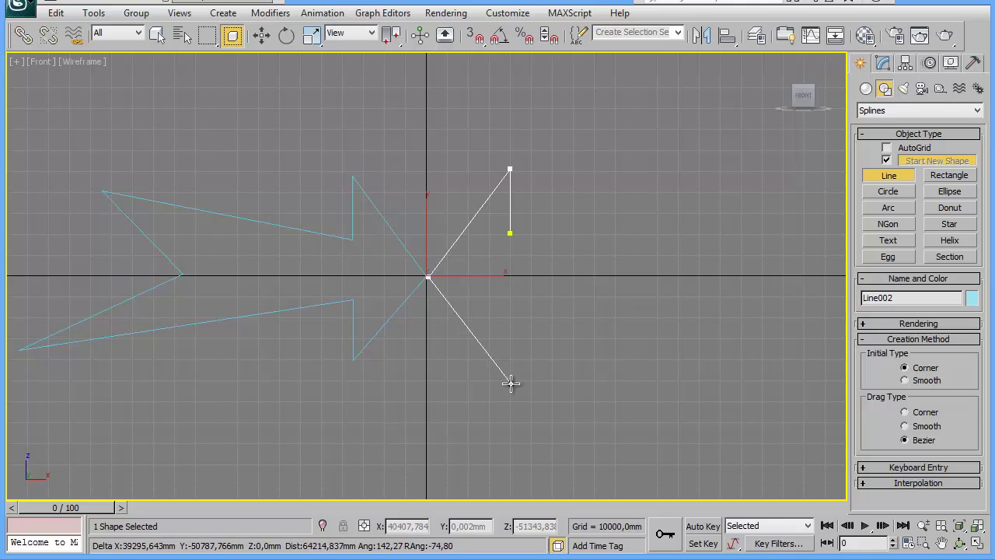
click(510, 383)
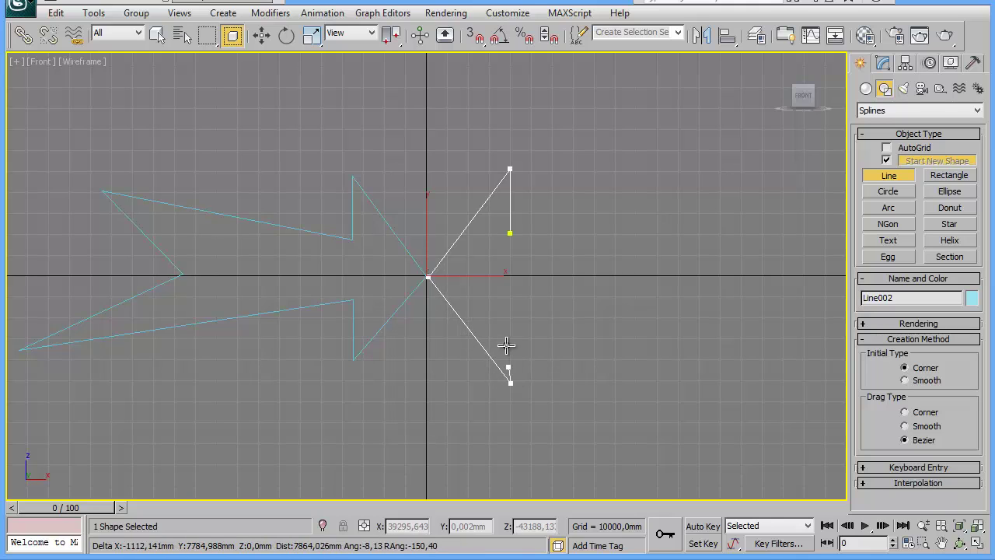
click(510, 304)
right_click(510, 303)
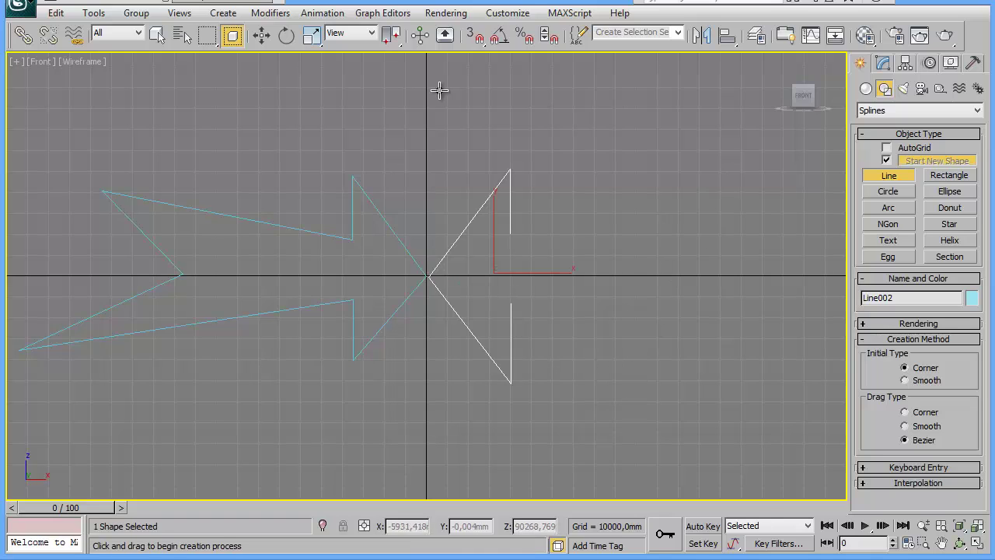
click(476, 39)
drag(476, 41, 476, 61)
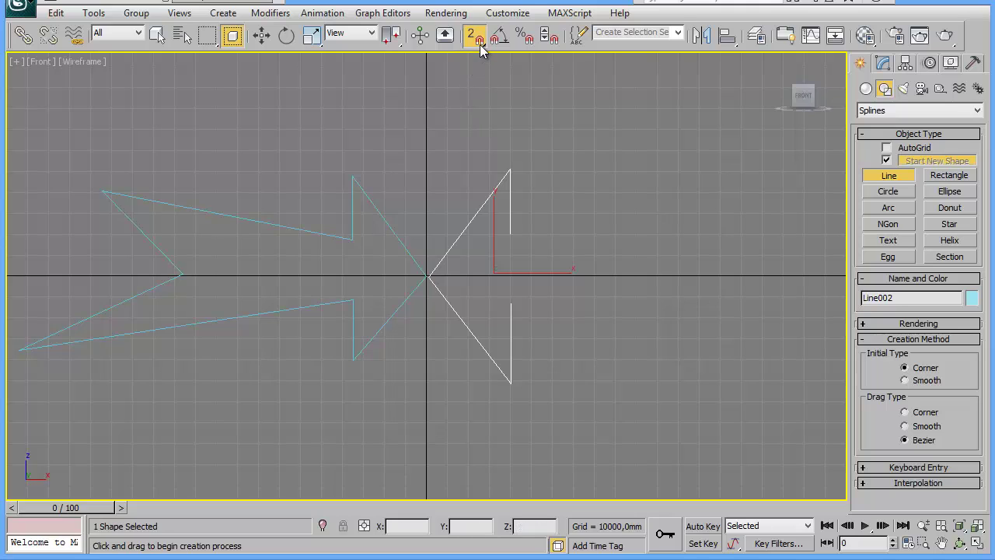
Step: Turn on Vertex snapping in the grid and snap settings
right_click(480, 45)
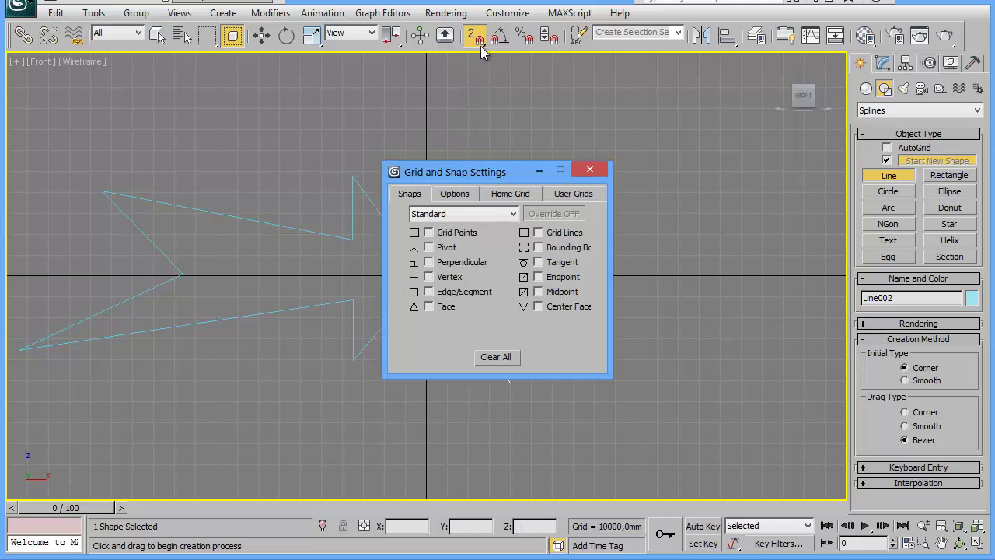
click(429, 278)
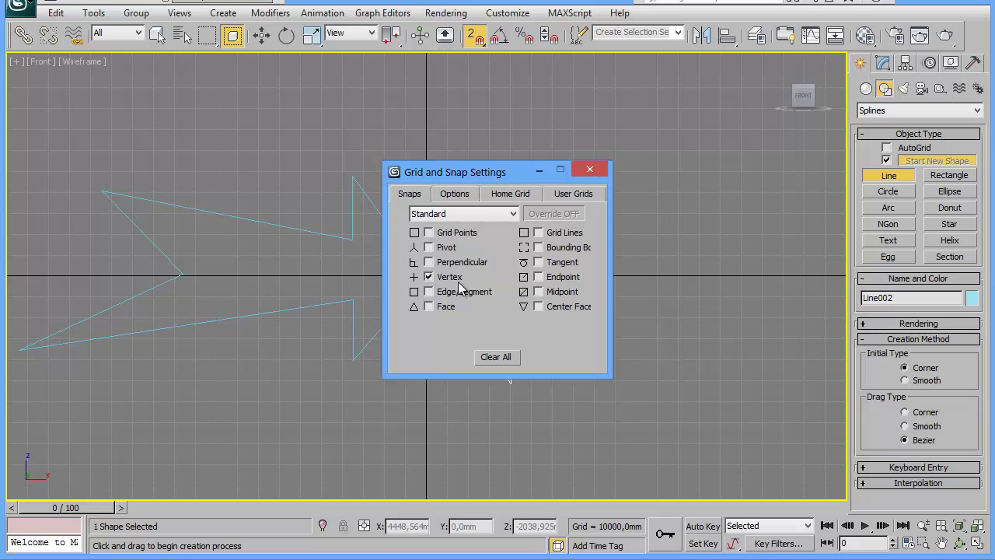
click(590, 172)
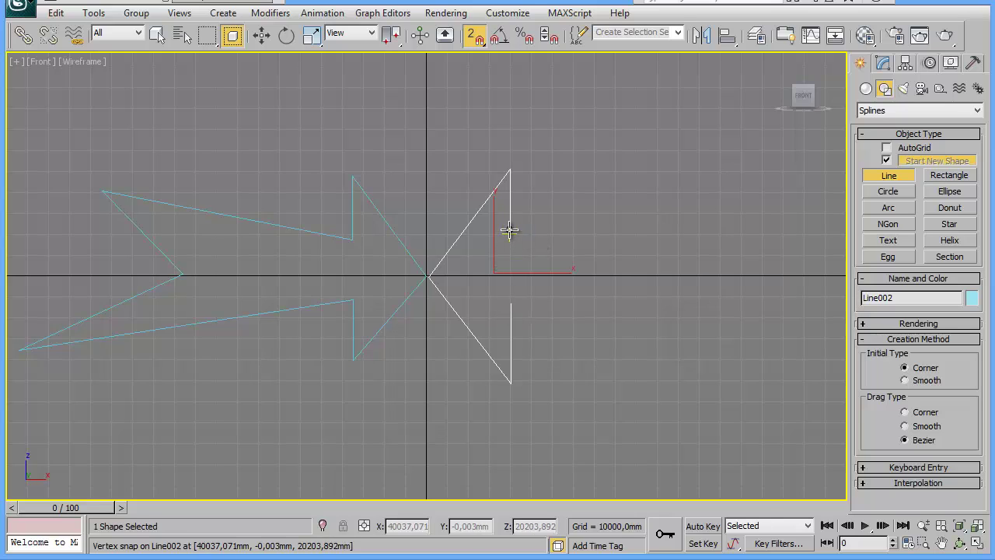
Step: Draw Line003 as a bracket snapped between Line002's endpoints, then maximize Perspective
click(509, 230)
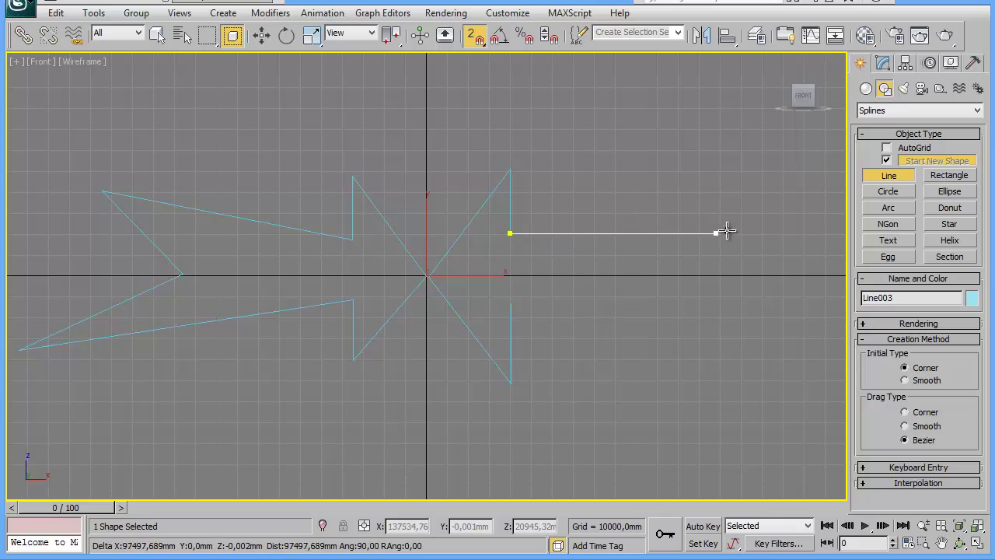
click(826, 232)
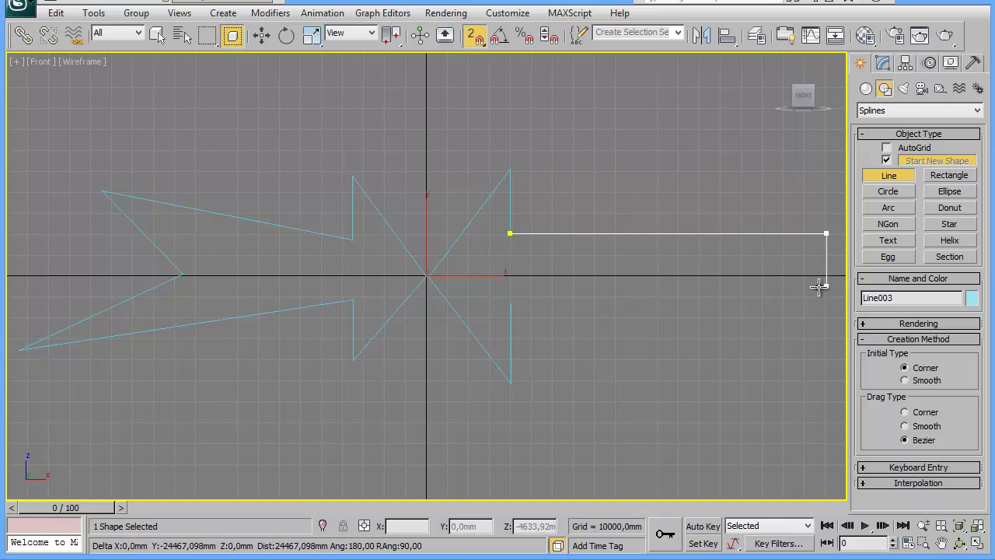
click(826, 306)
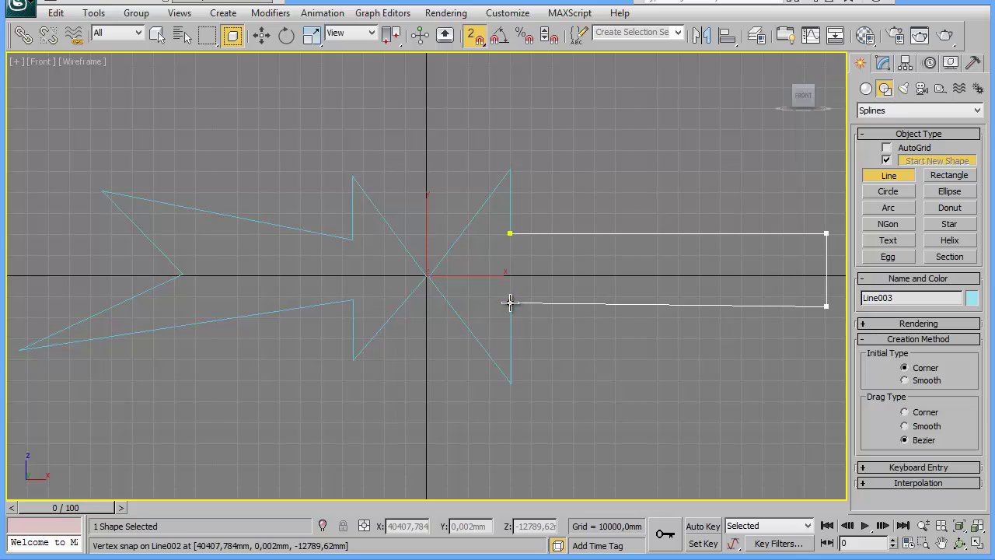
click(510, 303)
right_click(510, 303)
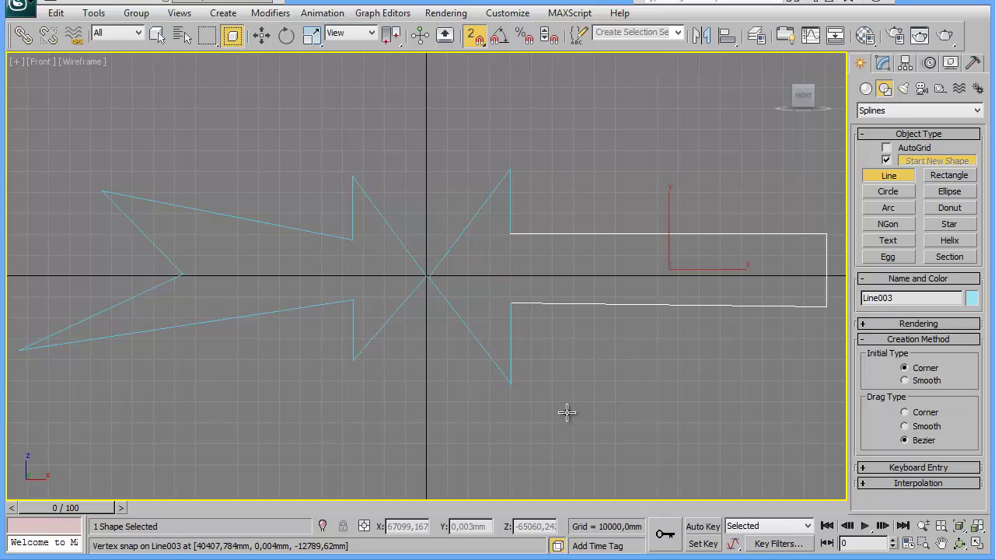
key(alt+w)
right_click(540, 473)
key(alt+w)
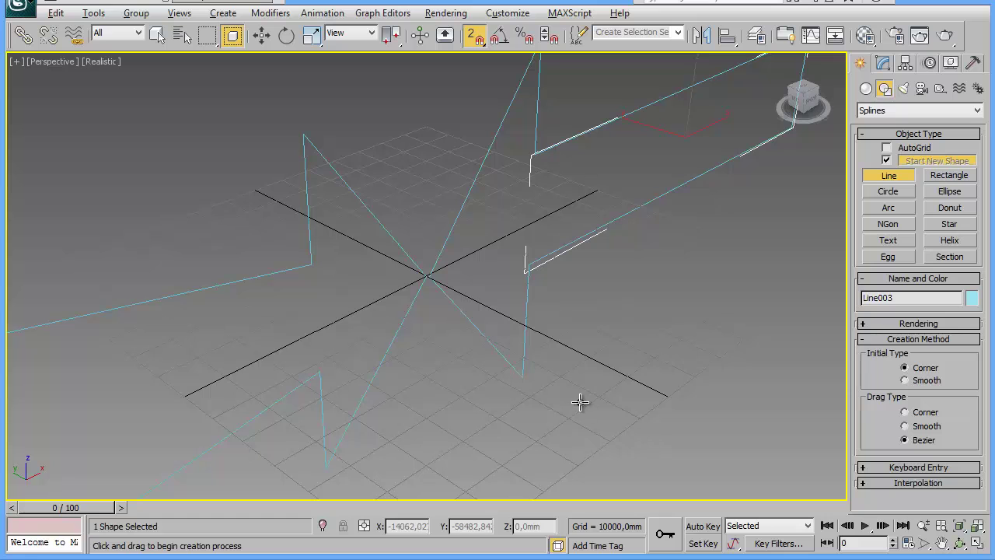
alt+middle_drag(534, 384, 555, 478)
right_click(523, 402)
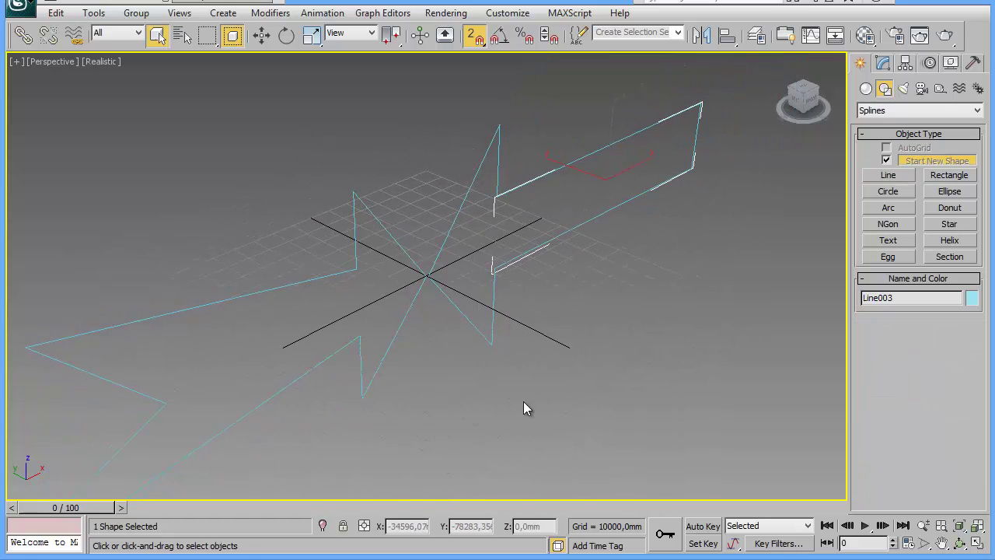
mouse_move(523, 402)
alt+middle_down()
mouse_move(567, 360)
mouse_move(547, 384)
mouse_move(527, 387)
mouse_move(535, 382)
alt+middle_up()
click(607, 309)
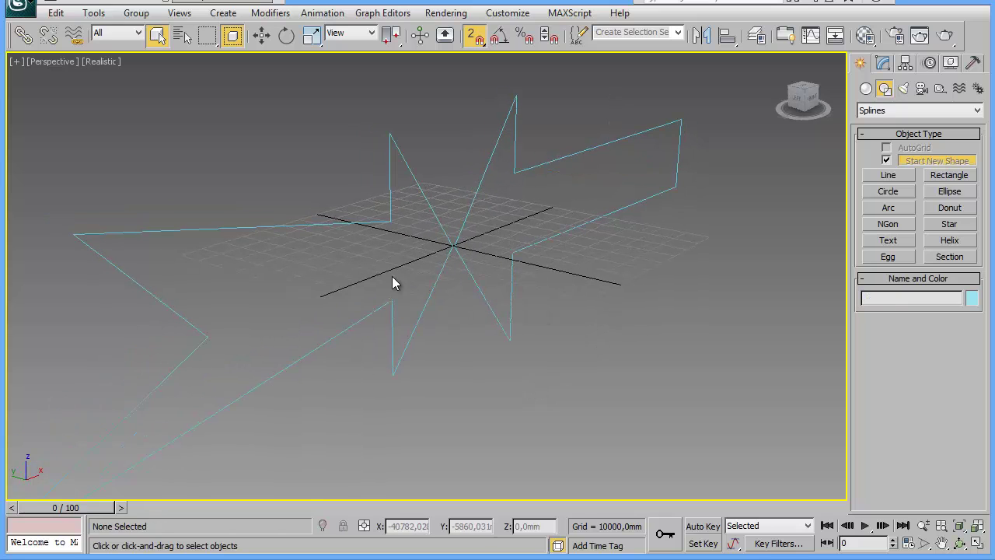
click(353, 325)
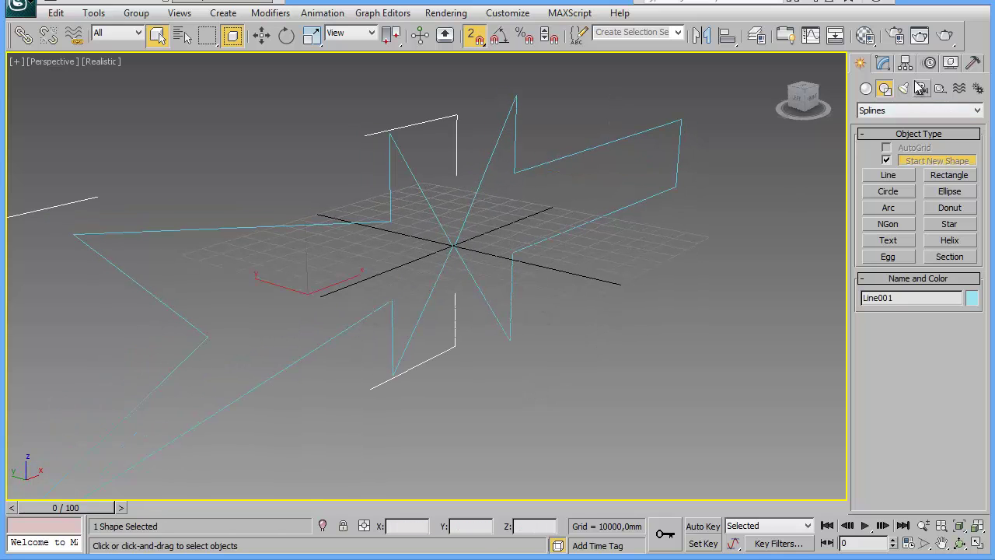
Step: Bevel the arrow: Level 1 height 4500 mm, Level 2 height 500 mm, outline -400 mm
click(884, 64)
click(912, 107)
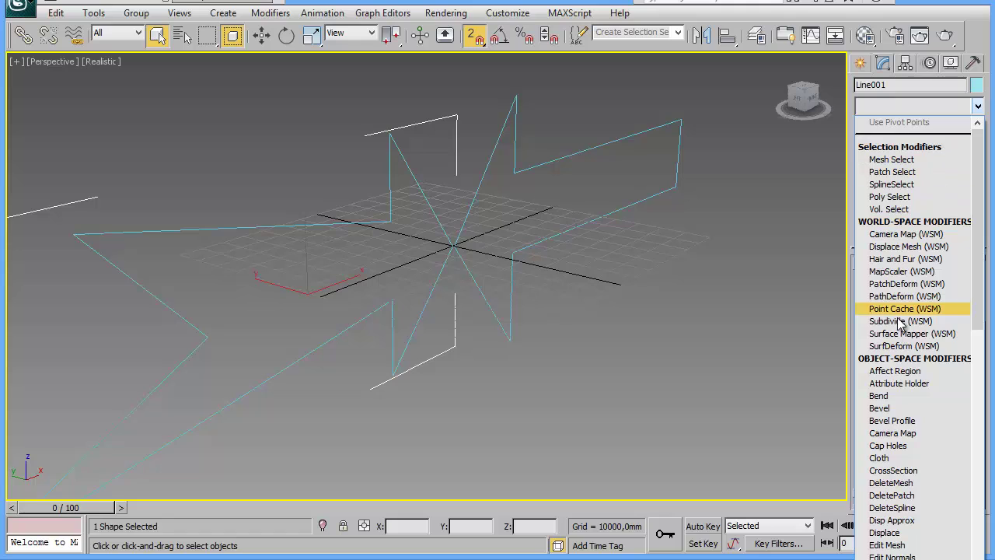
click(885, 407)
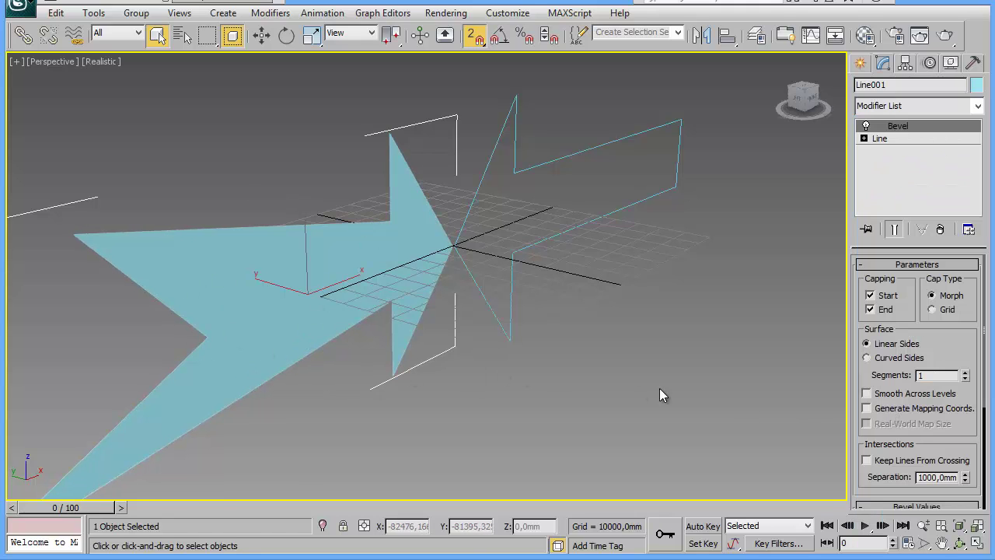
drag(951, 351, 930, 179)
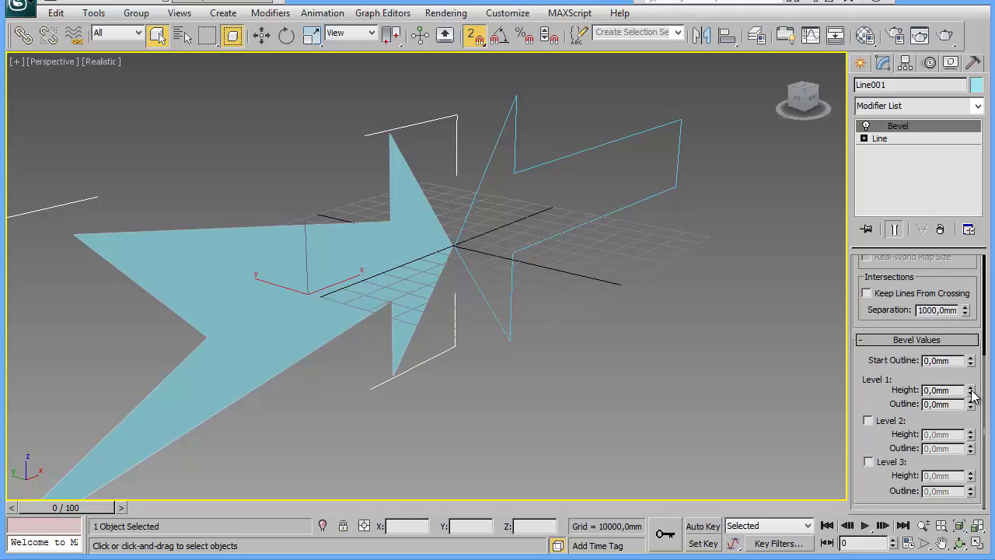
drag(972, 391, 972, 391)
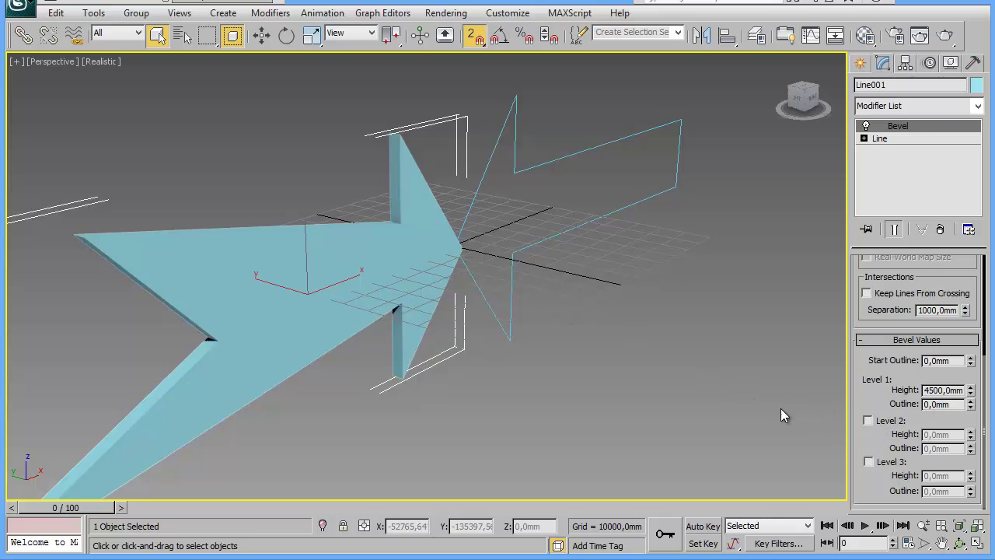
click(867, 421)
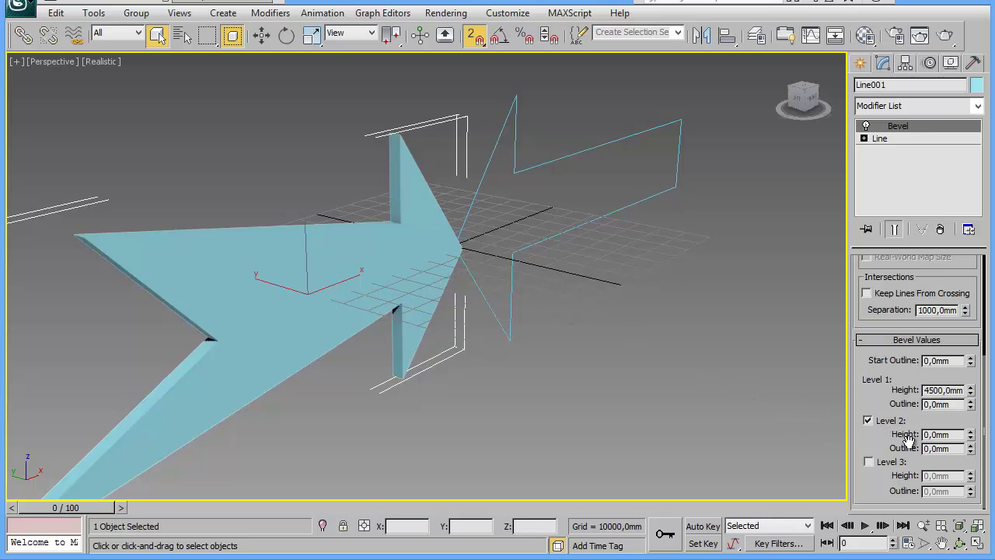
drag(972, 436, 971, 467)
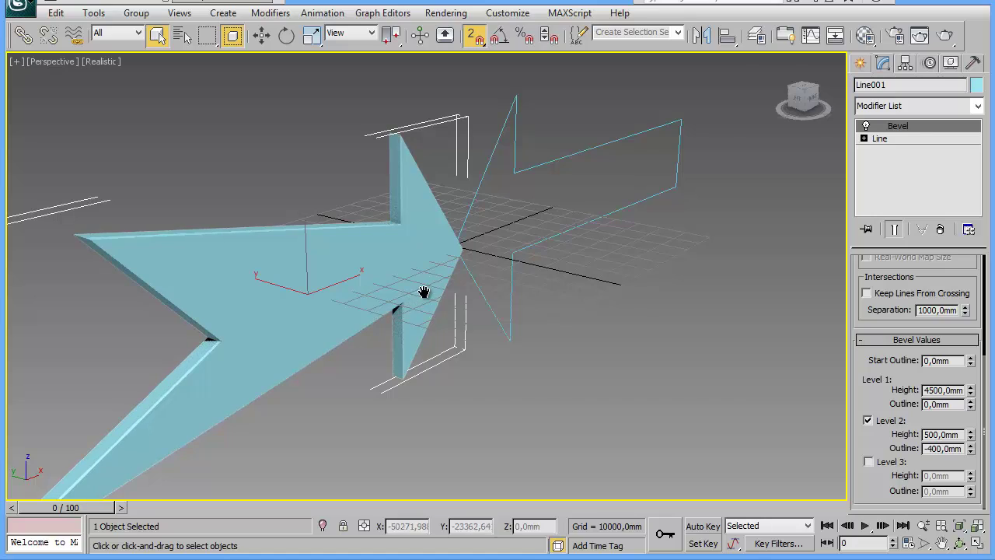
Step: Zoom and pan to inspect the bevelled arrow's side wall
scroll(422, 289, up, 3)
scroll(436, 155, up, 2)
scroll(431, 226, up, 2)
scroll(429, 166, up, 2)
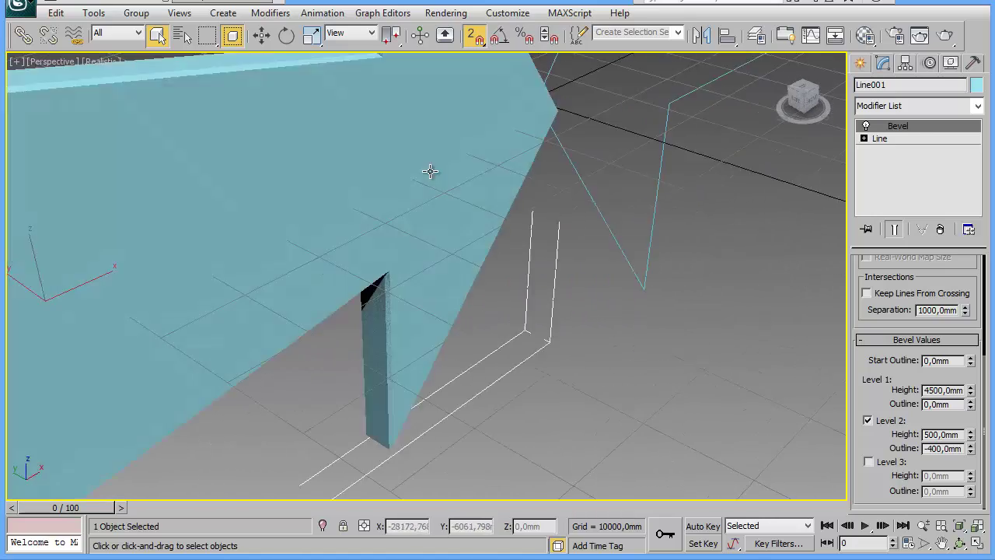
scroll(433, 151, up, 2)
scroll(409, 147, up, 2)
scroll(419, 152, up, 1)
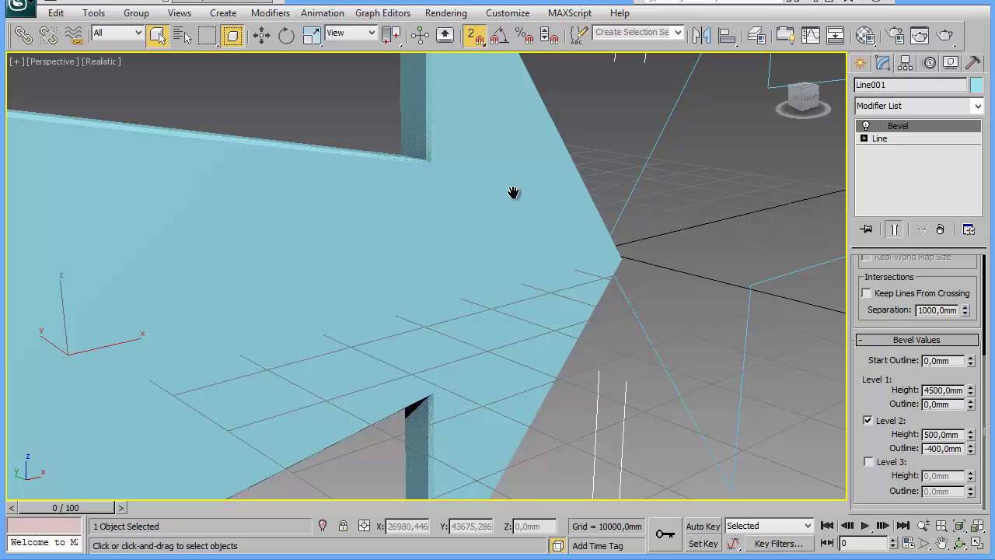
middle_drag(516, 194, 446, 223)
scroll(461, 225, down, 3)
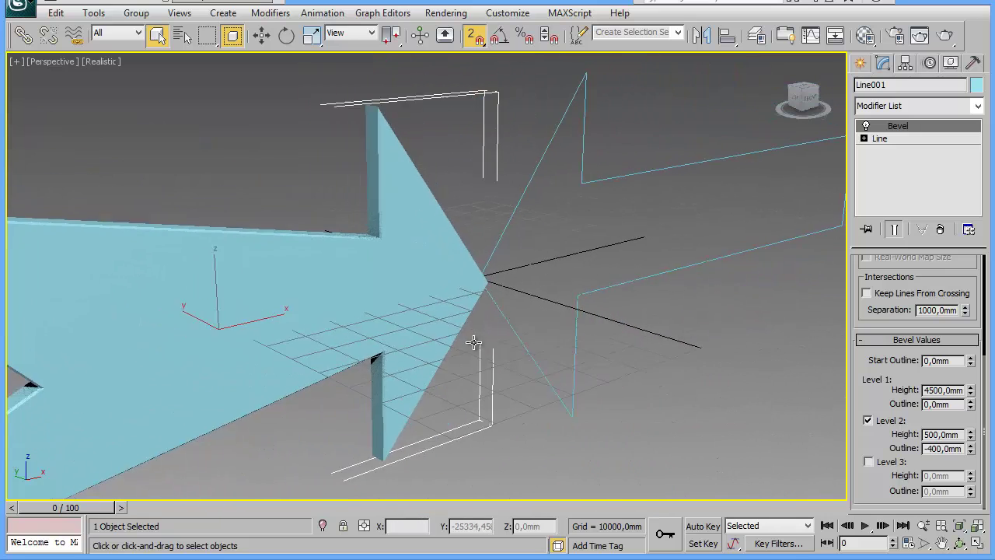
scroll(482, 350, down, 3)
scroll(544, 327, down, 1)
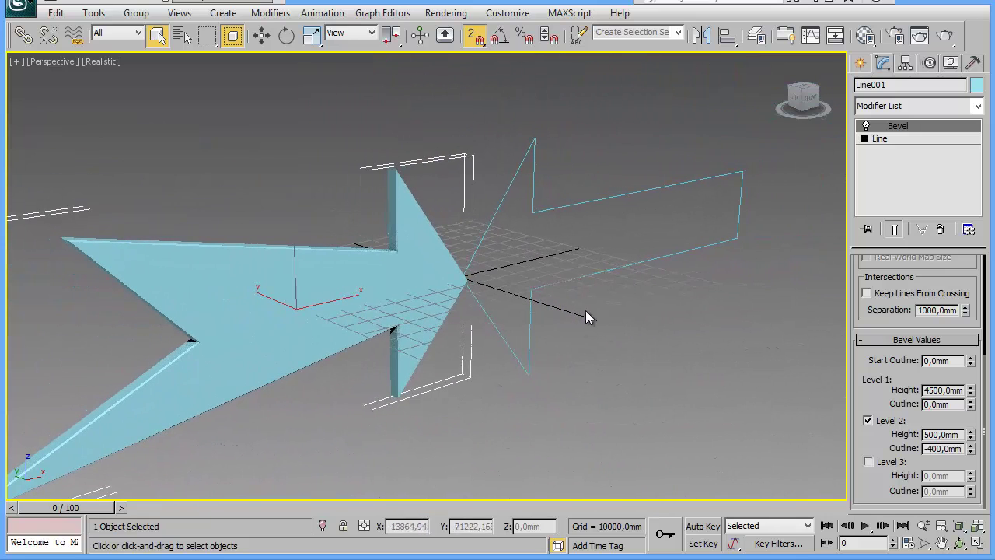
right_click(774, 255)
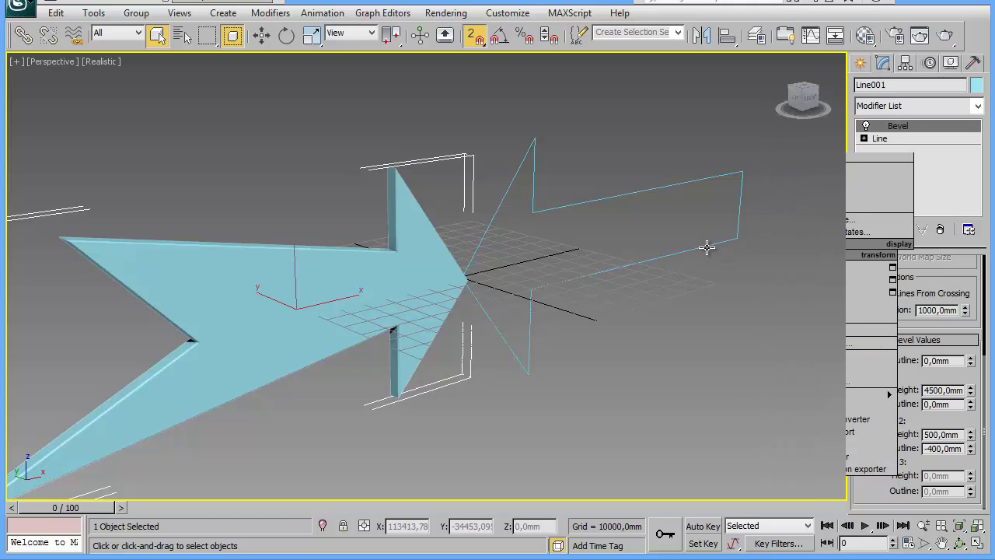
Step: Attach the V-shaped Line002 to Line003, merging head and shaft into one spline
click(705, 247)
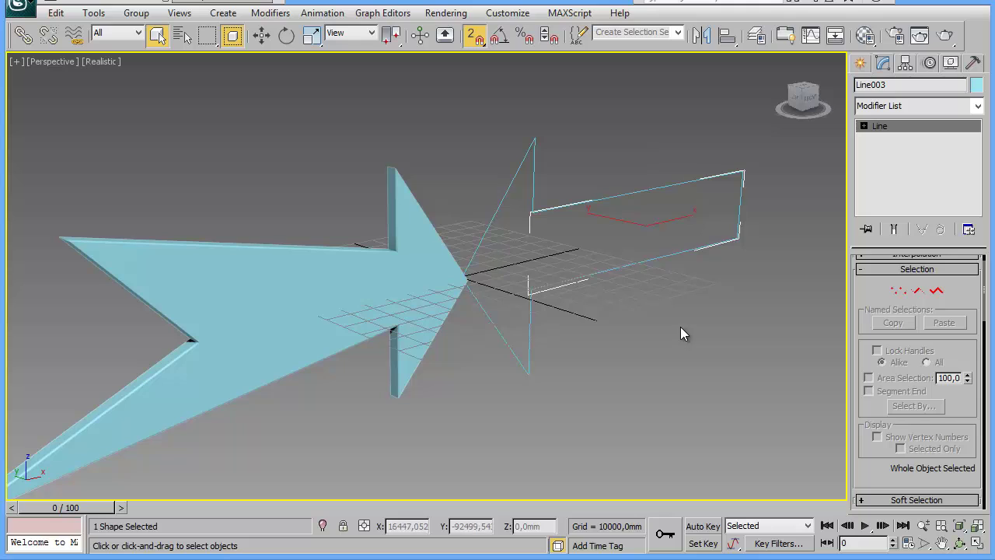
drag(865, 296, 861, 124)
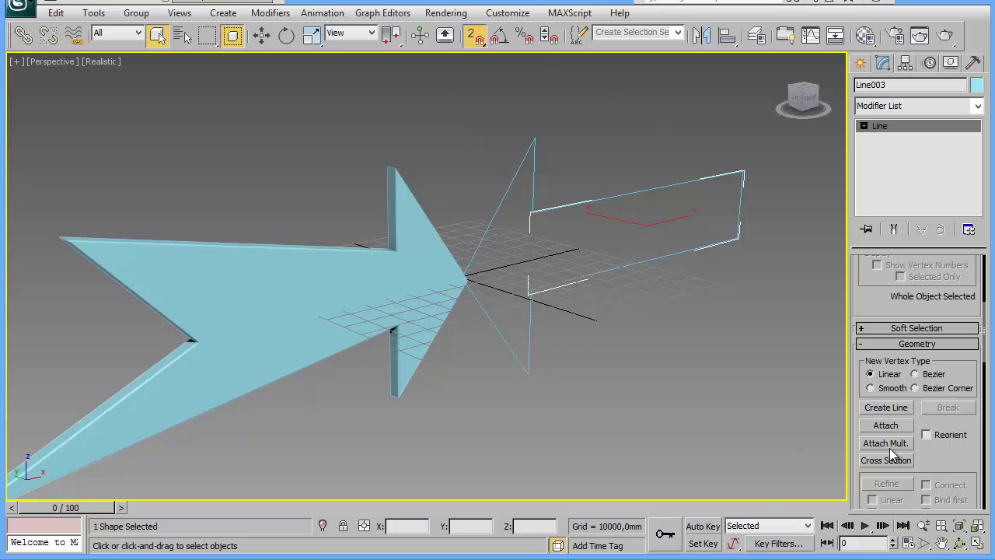
click(886, 424)
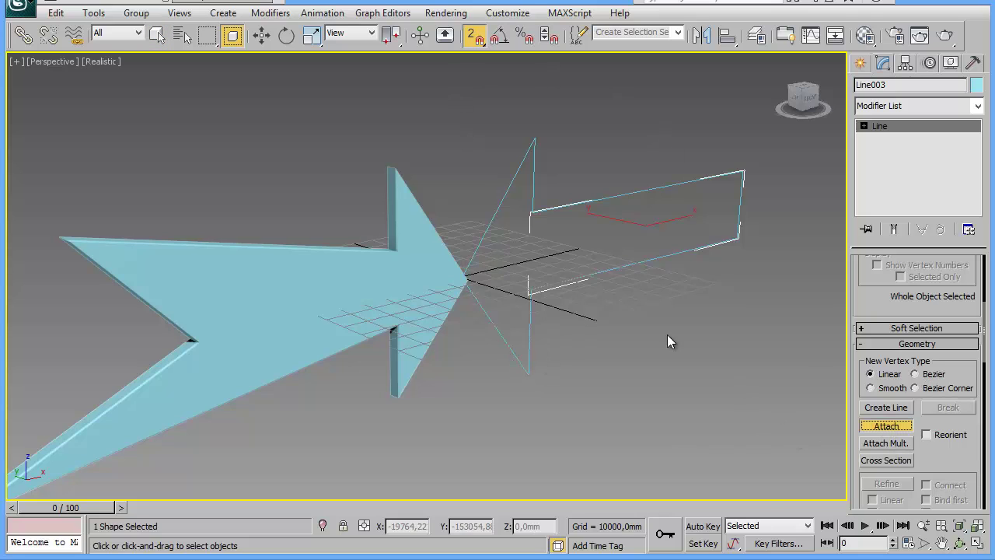
click(504, 200)
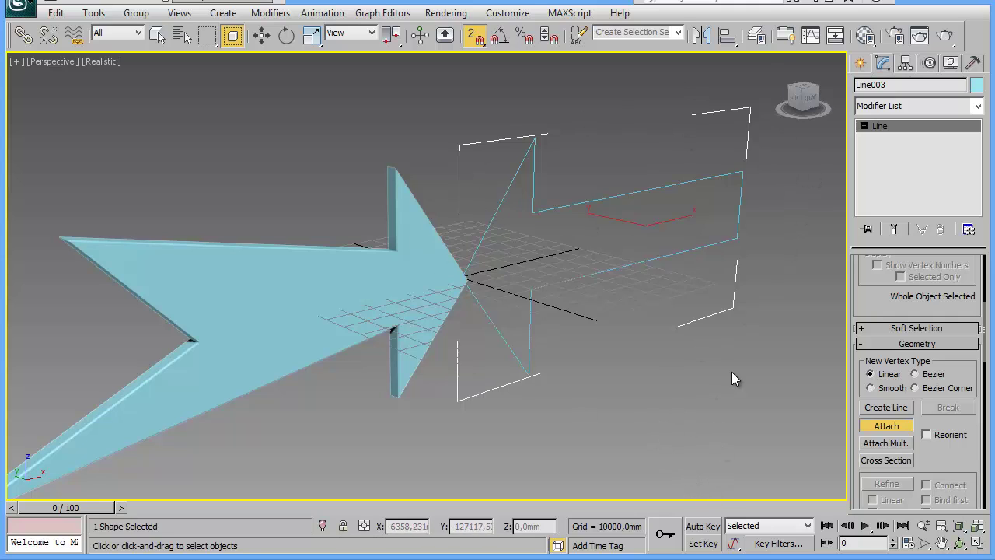
key(w)
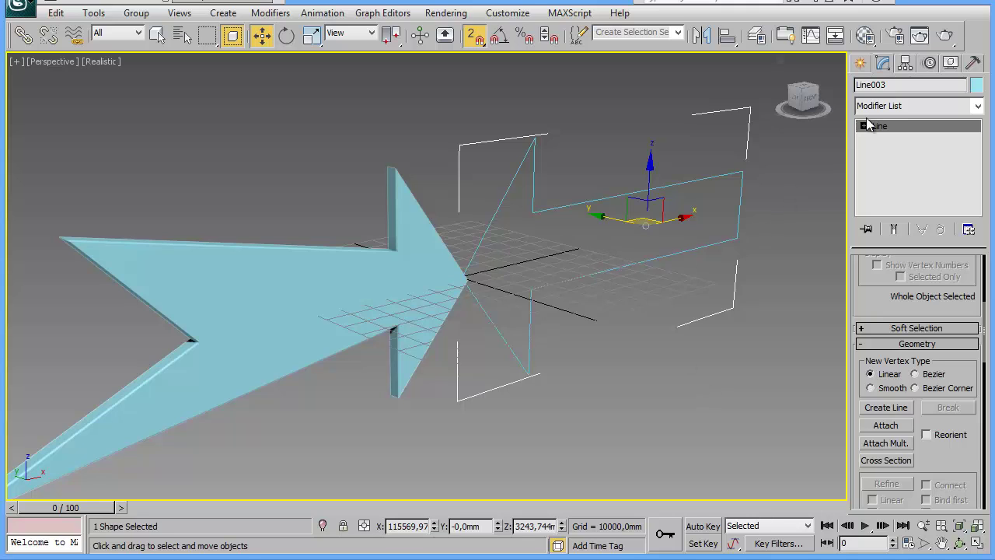
Step: Add a Bevel modifier to Line003 and orbit the Perspective view to check the bevelled arrow
click(900, 106)
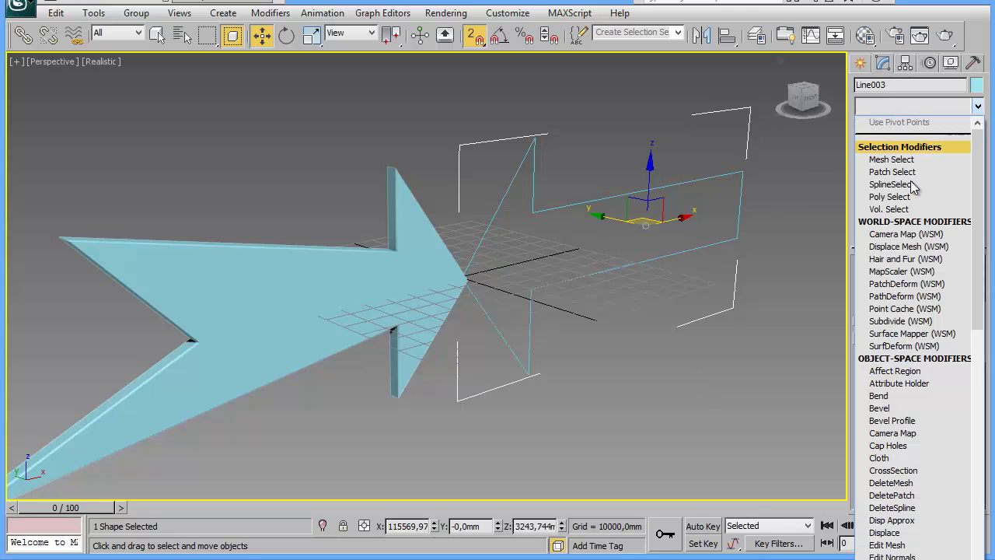
click(881, 408)
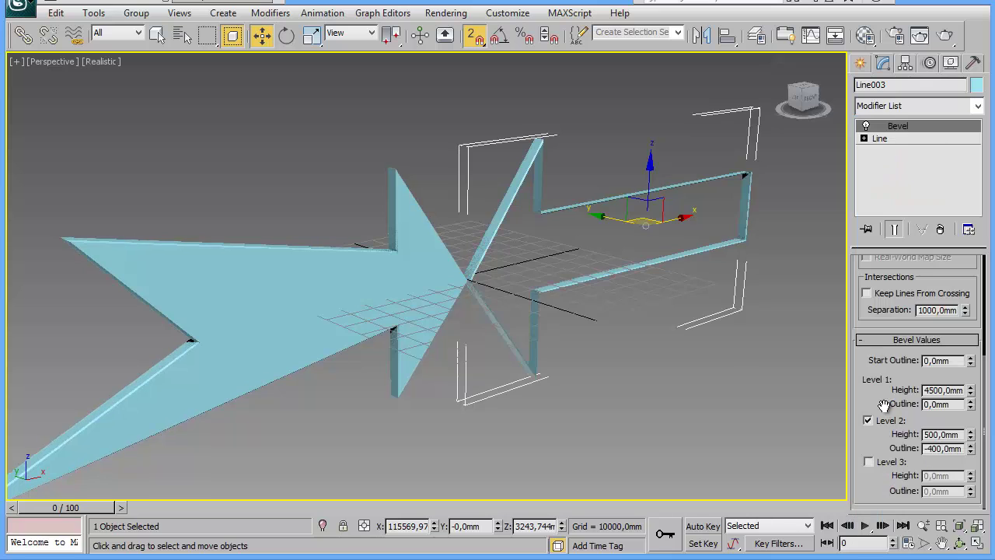
mouse_move(746, 380)
alt+middle_down()
mouse_move(725, 354)
mouse_move(565, 372)
mouse_move(591, 380)
mouse_move(615, 338)
alt+middle_up()
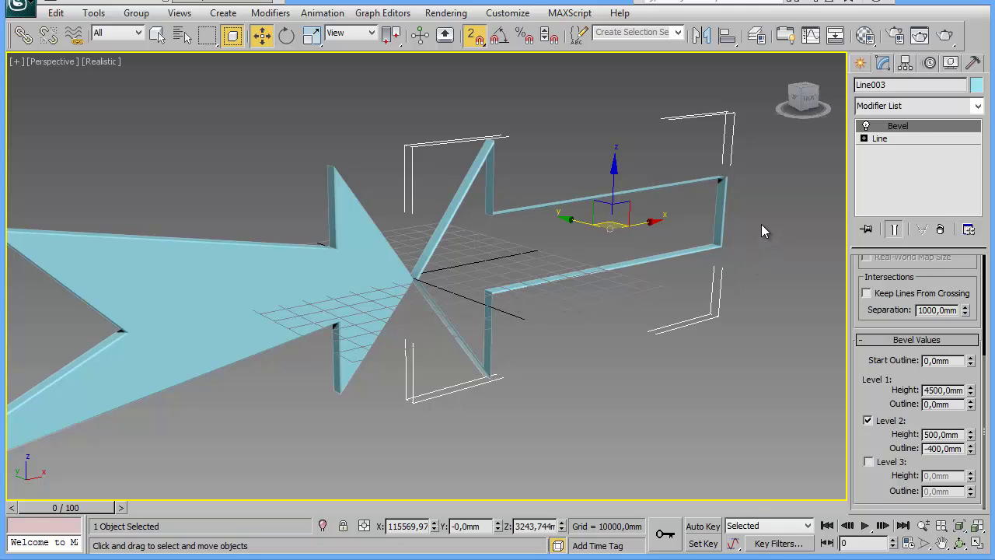
Step: Maximize the Front wireframe viewport and pan to frame the arrow outlines
key(alt+w)
right_click(617, 225)
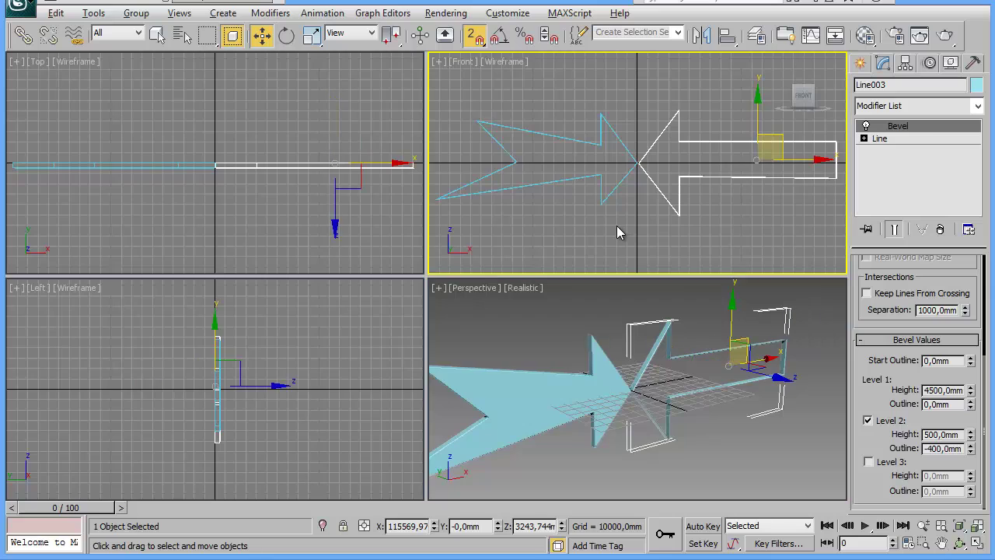
key(alt+w)
middle_drag(611, 382, 571, 397)
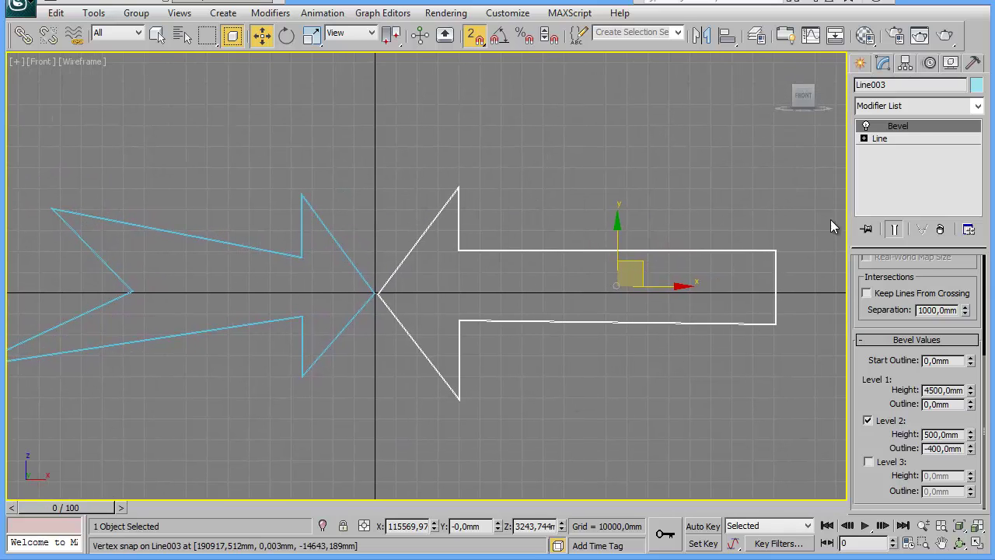
Step: At Line003's Spline level, check the shaft and head splines, turn Snaps off, and enter Vertex level
click(878, 137)
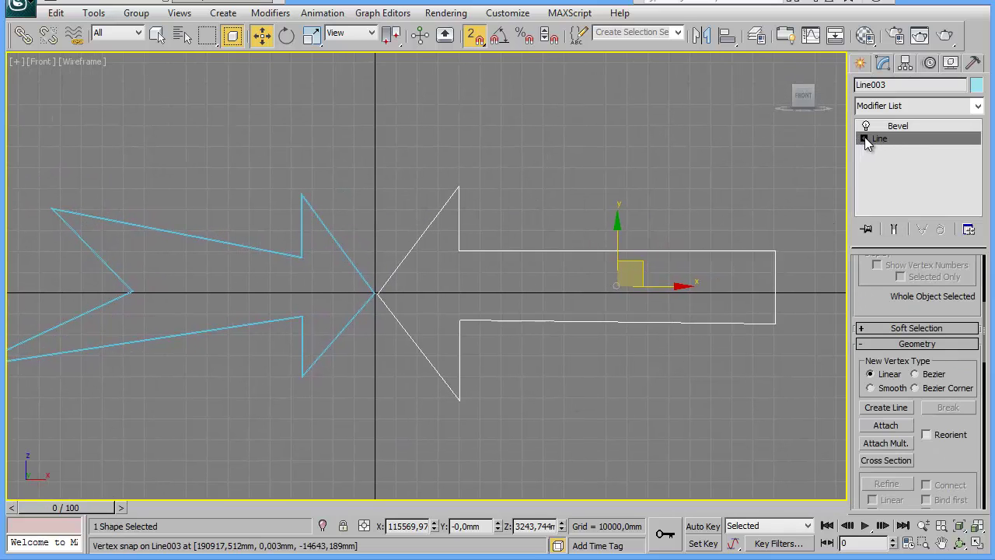
click(864, 138)
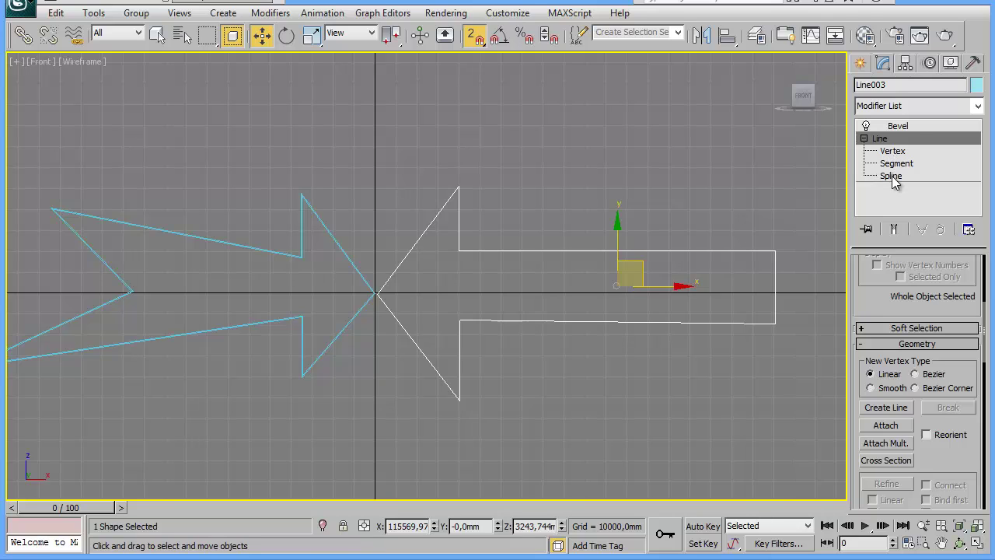
click(891, 176)
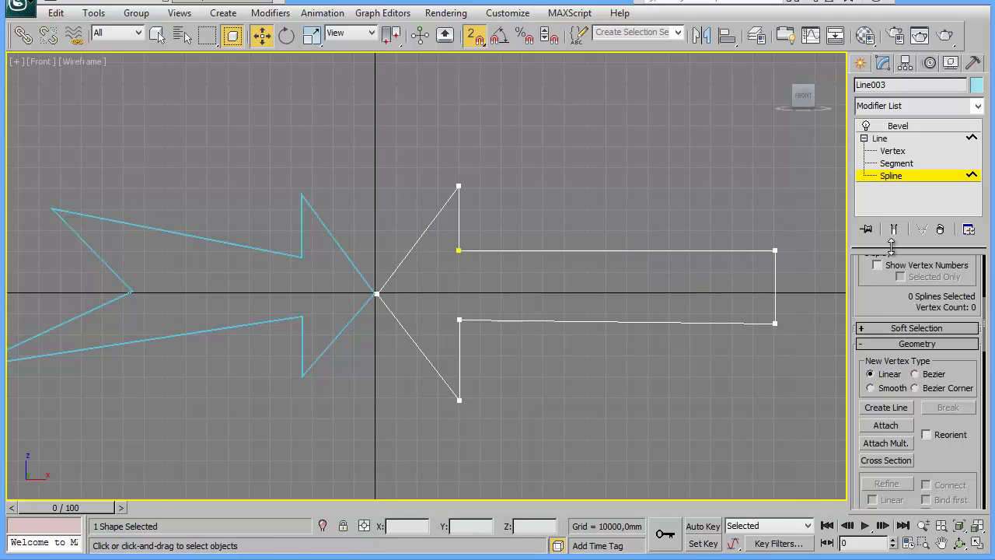
click(689, 250)
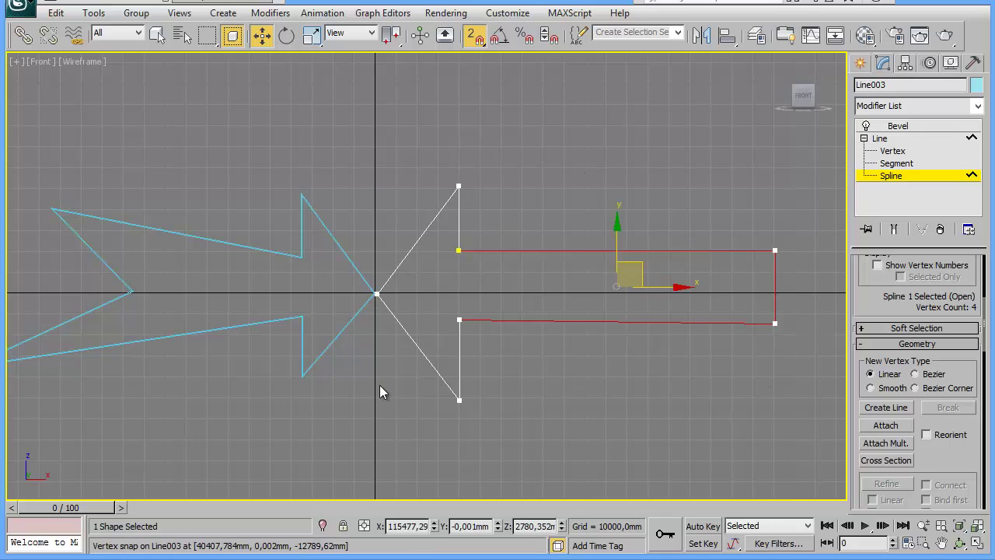
click(435, 370)
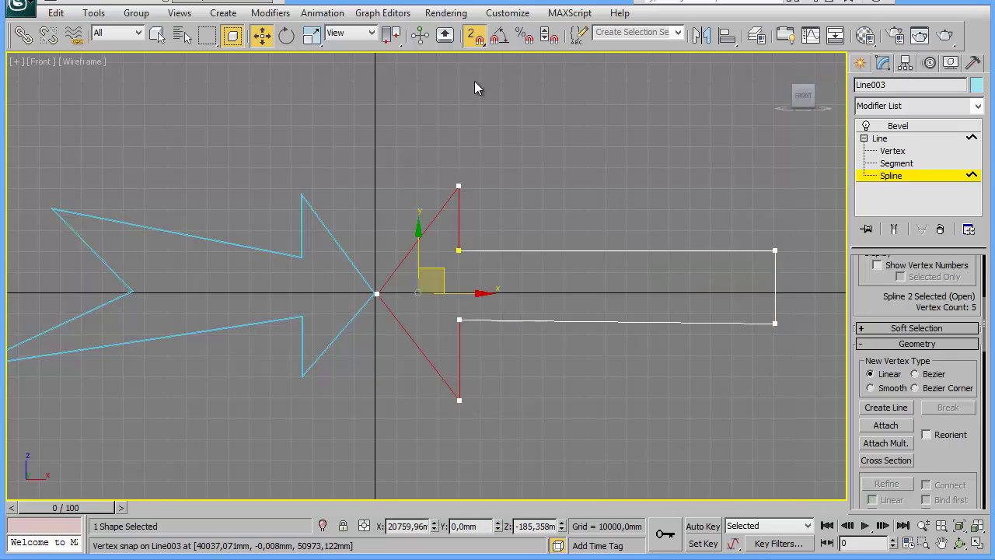
click(475, 36)
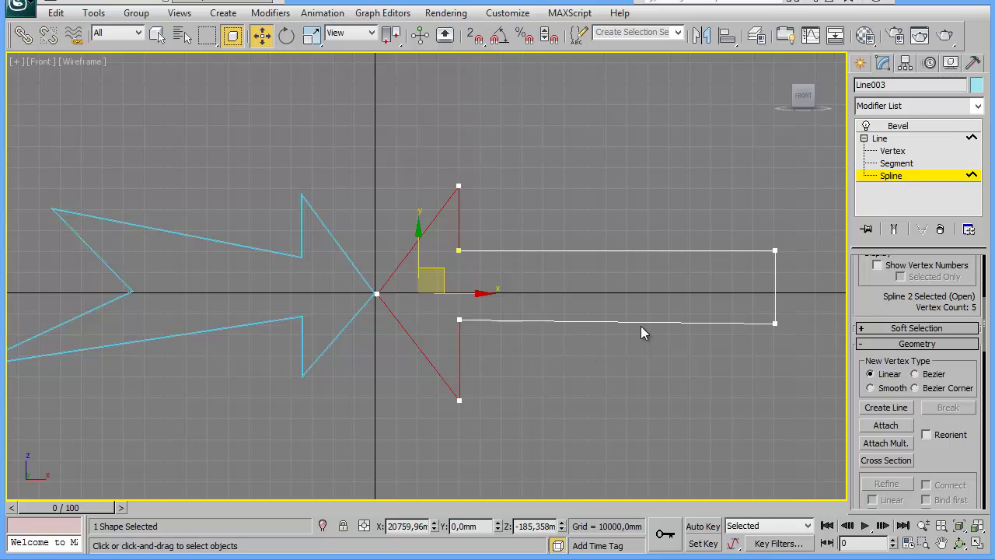
click(532, 323)
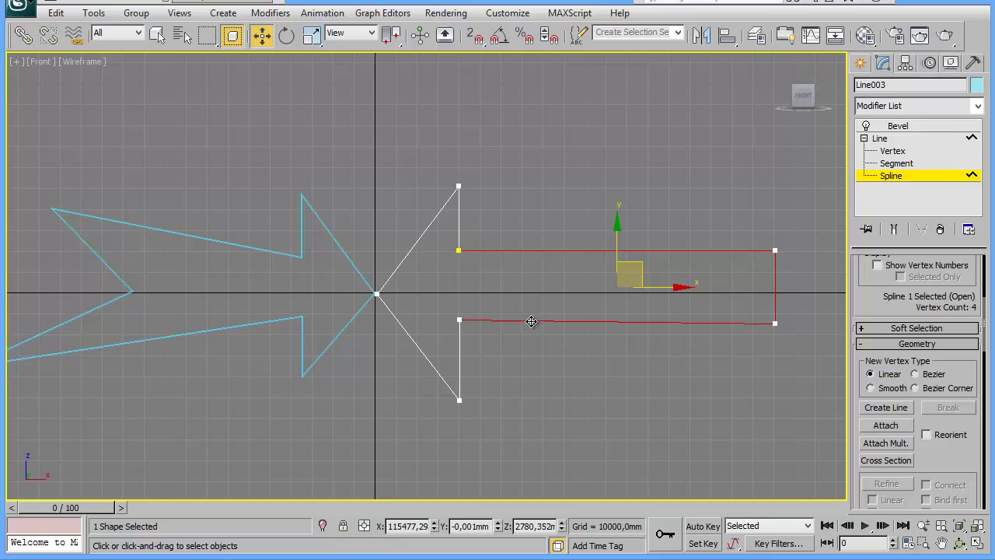
click(893, 152)
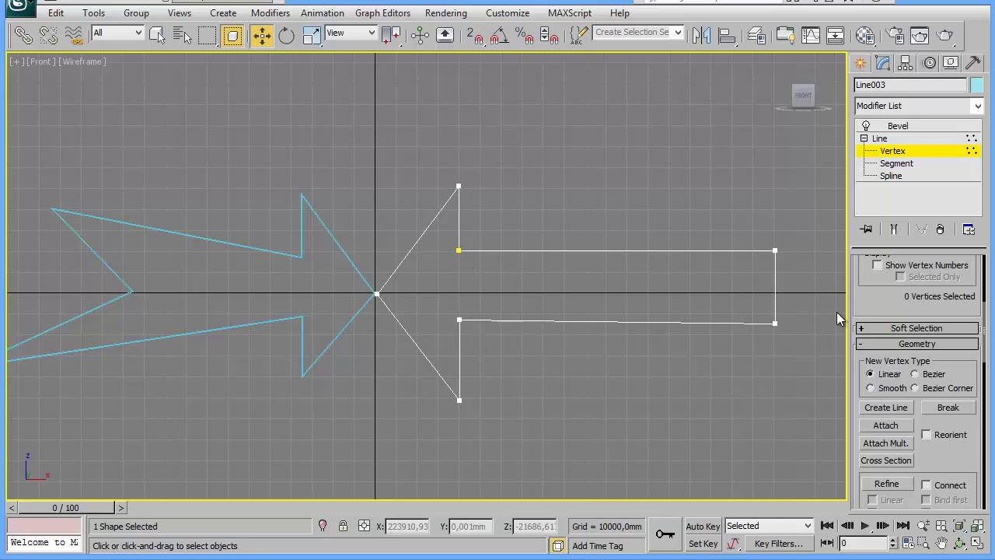
Step: Weld the overlapping vertex pairs at the upper and lower inner corners of the arrow
drag(849, 270, 745, 269)
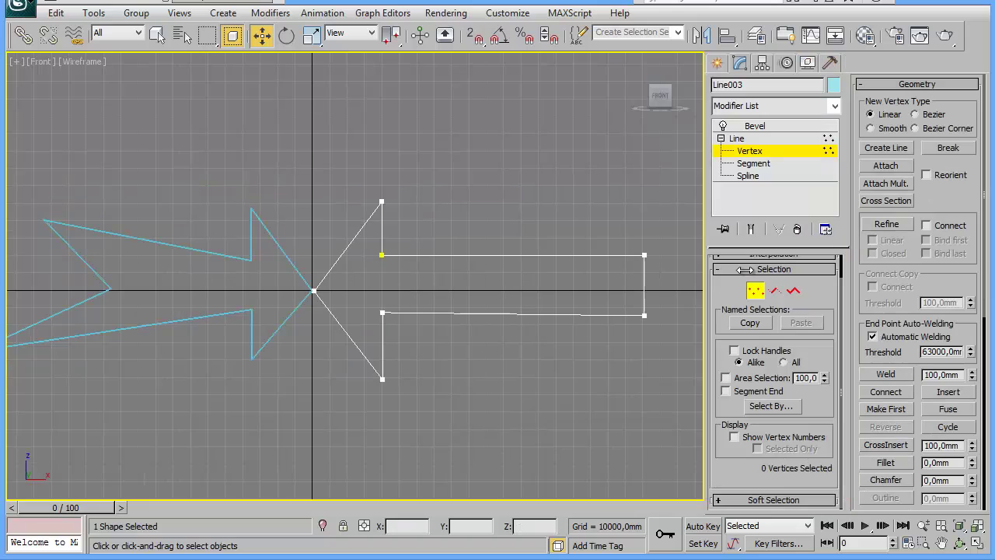
click(873, 337)
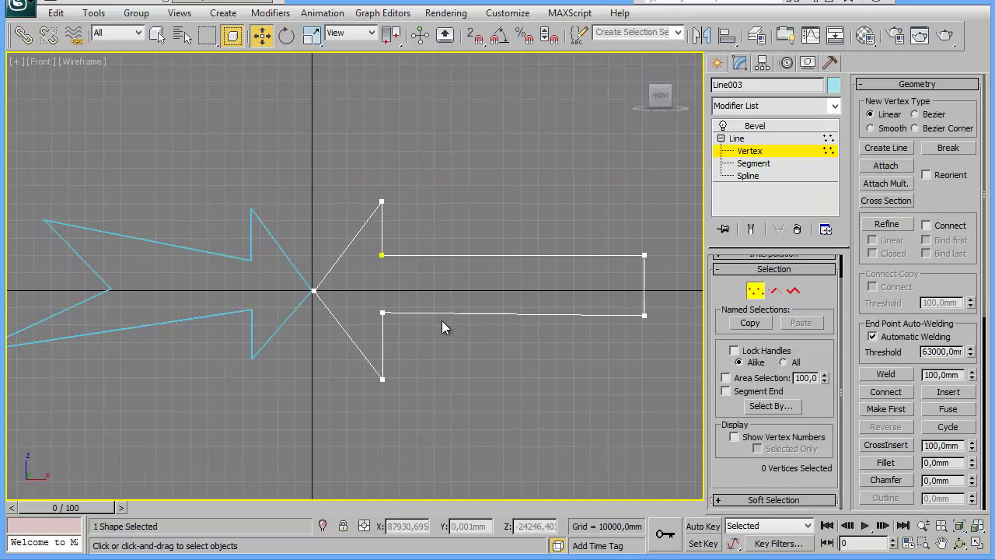
drag(362, 240, 400, 269)
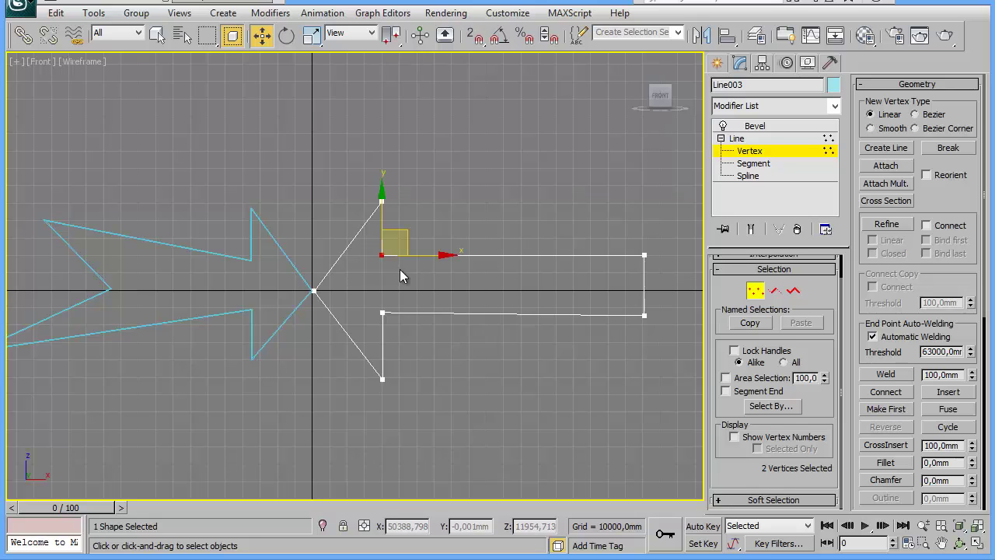
click(886, 374)
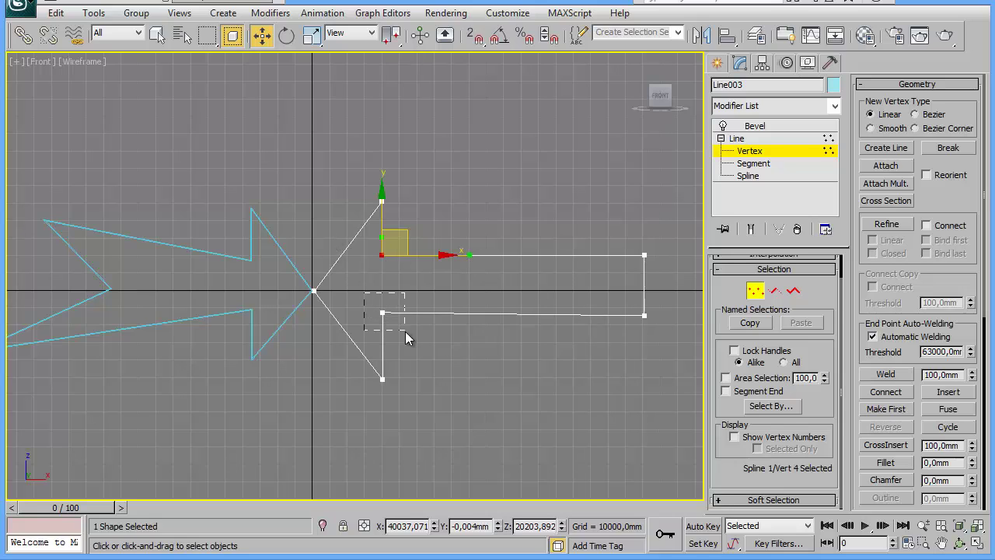
drag(364, 294, 405, 332)
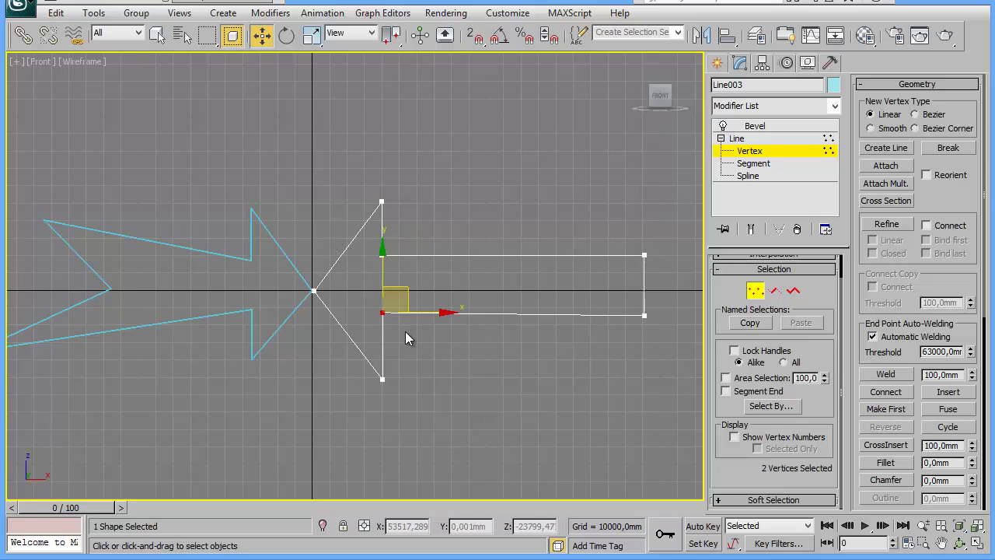
click(886, 374)
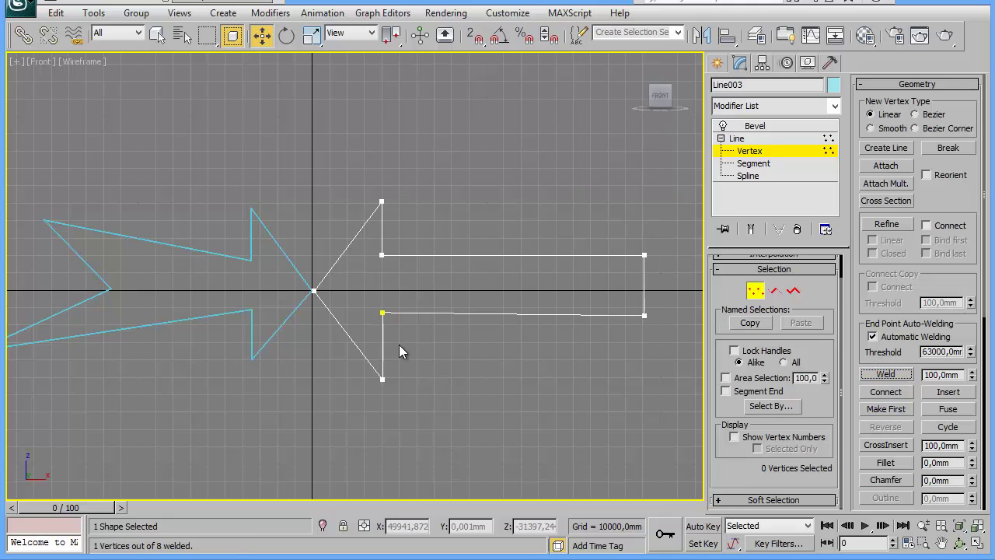
Step: Return to the Bevel modifier to view the welded result, then maximize the Front view
key(alt+w)
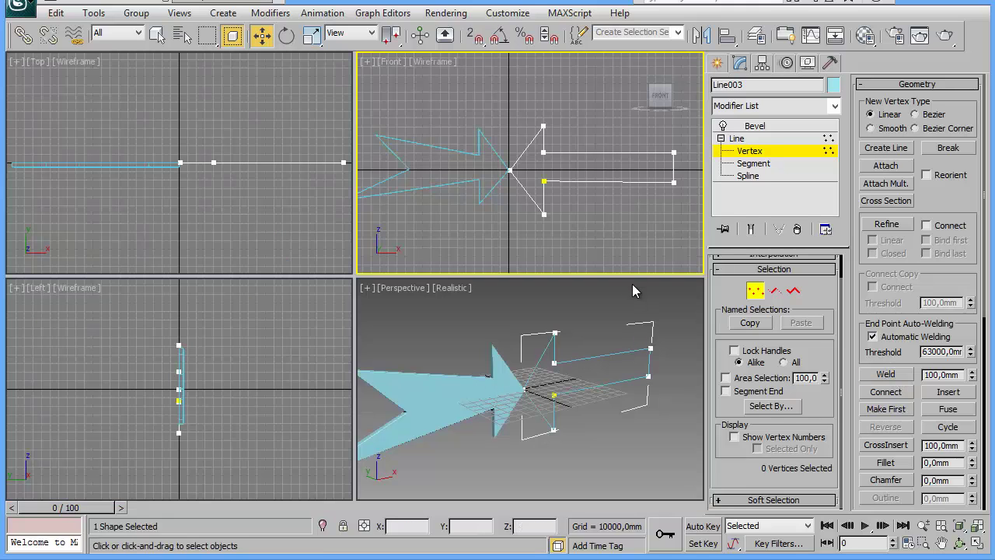
click(610, 306)
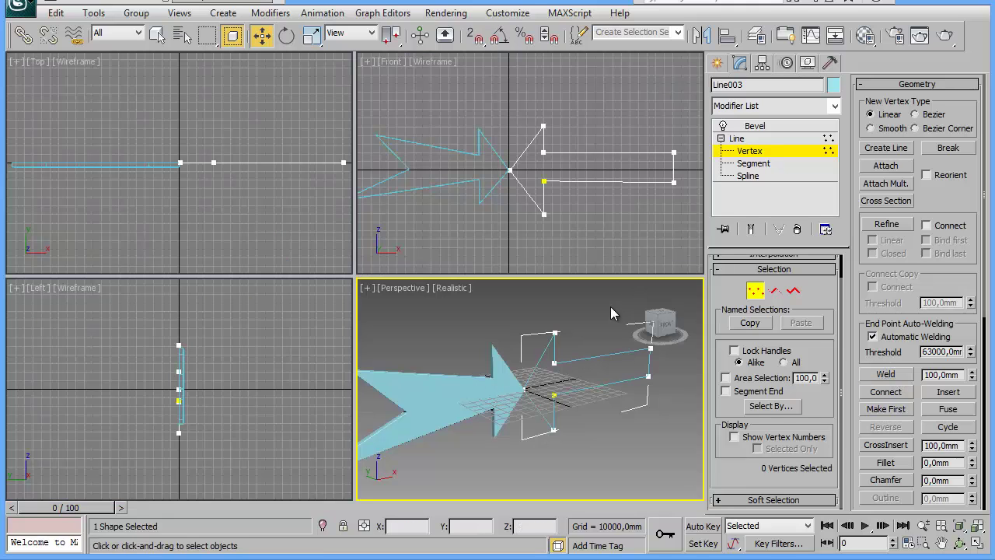
click(777, 127)
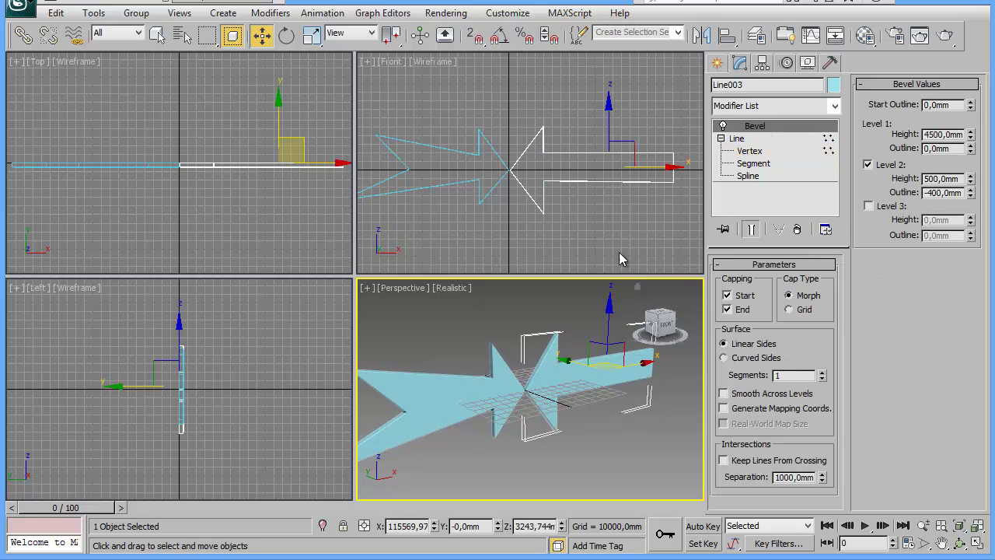
right_click(584, 216)
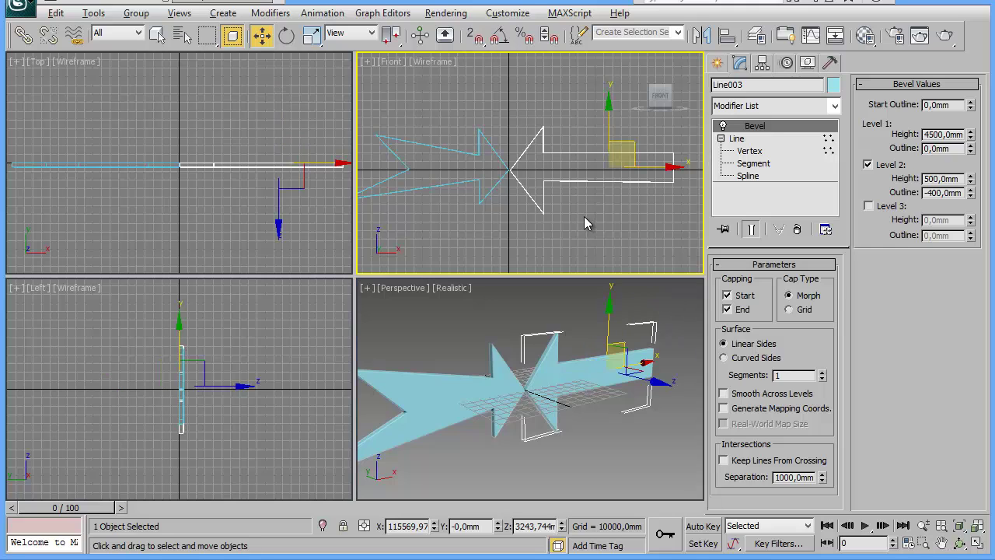
key(alt+w)
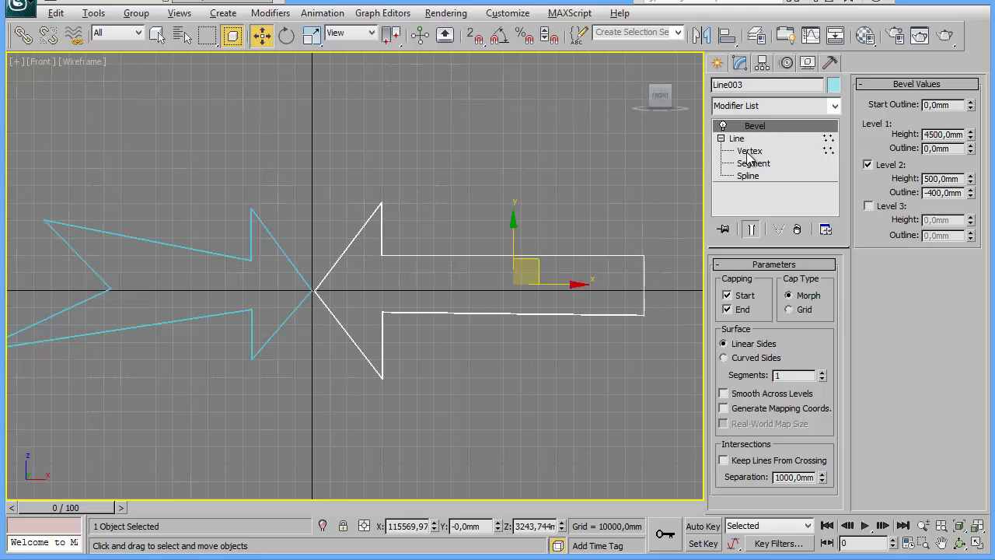
Step: Go back to Line003's Vertex level and uncheck Automatic Welding
click(749, 151)
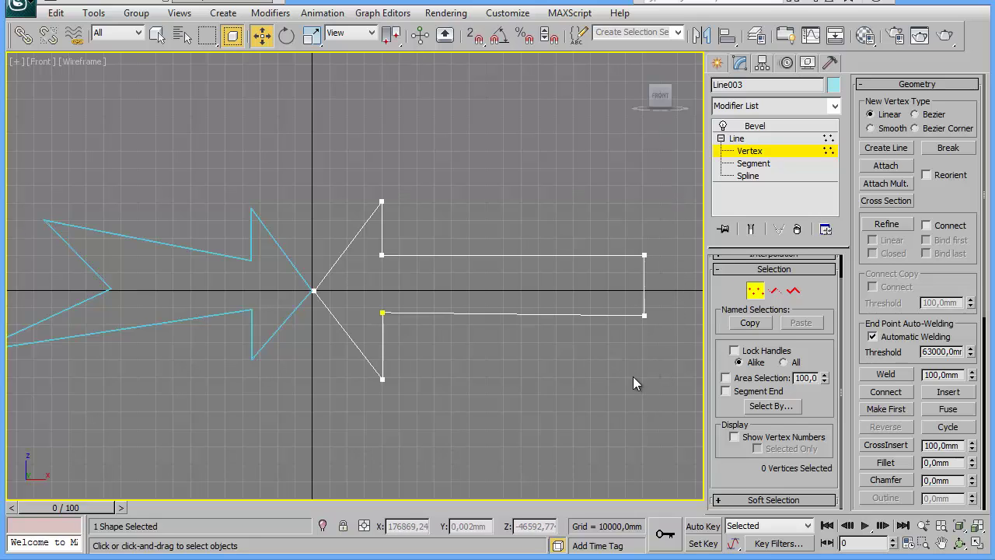
click(872, 336)
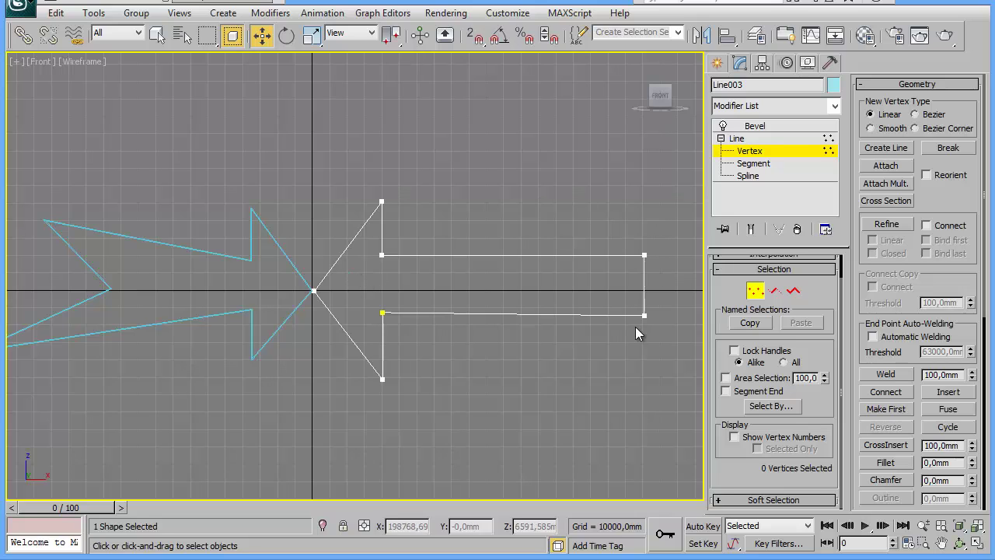
Step: Turn Automatic Welding back on and maximize the Front viewport
click(872, 336)
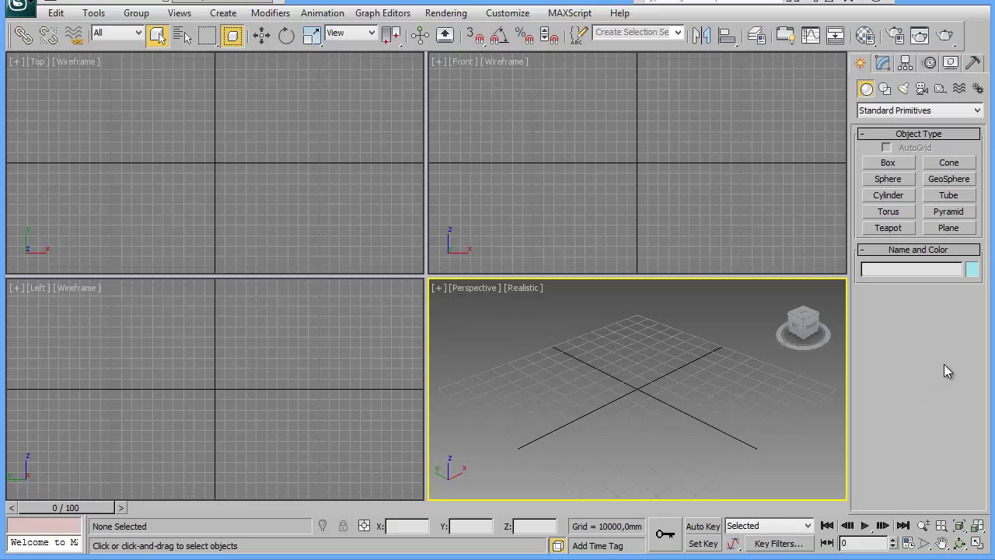
click(626, 183)
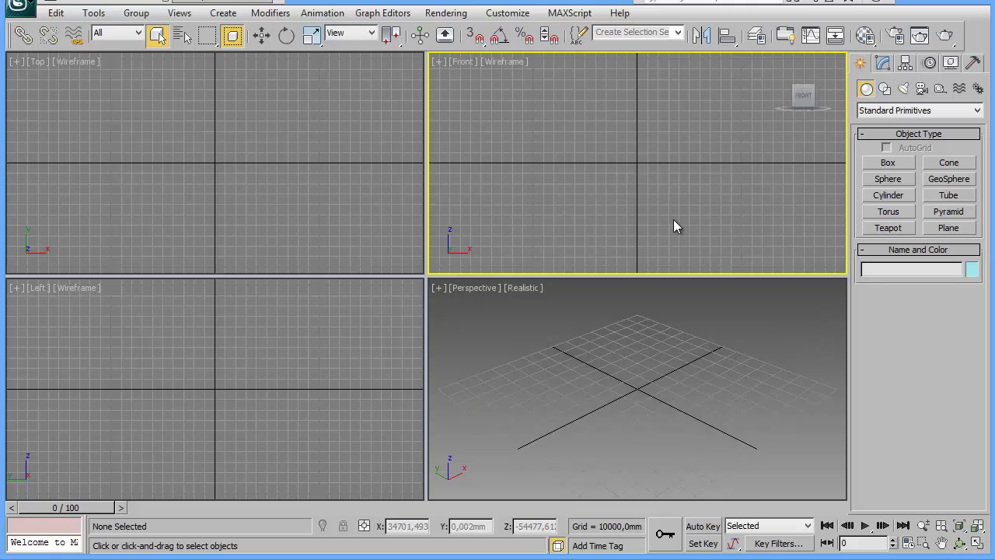
key(alt+w)
Step: Start a Line spline and trace the outer profile from the base centre up to the rim
click(885, 88)
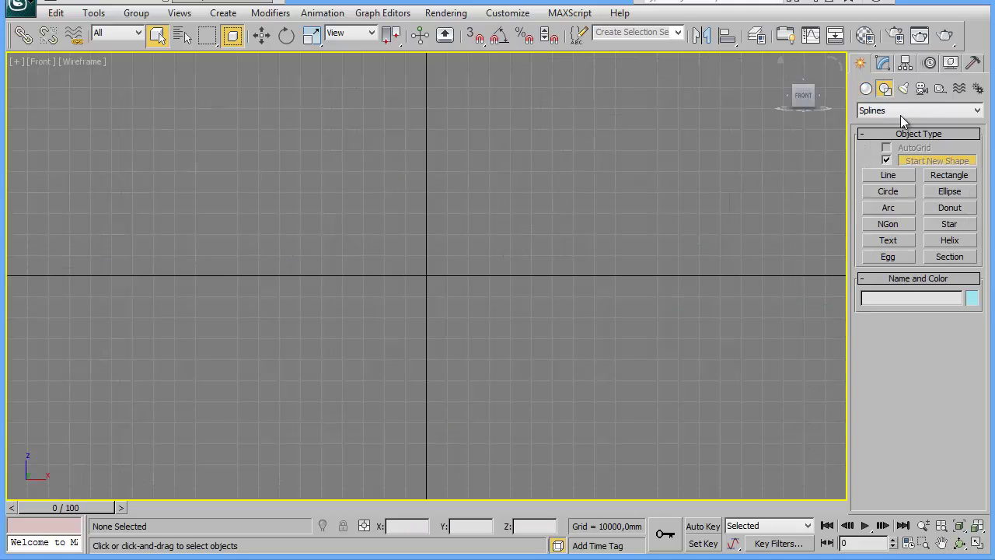
click(891, 175)
mouse_move(478, 264)
middle_down()
mouse_move(505, 316)
mouse_move(516, 415)
mouse_move(535, 458)
middle_up()
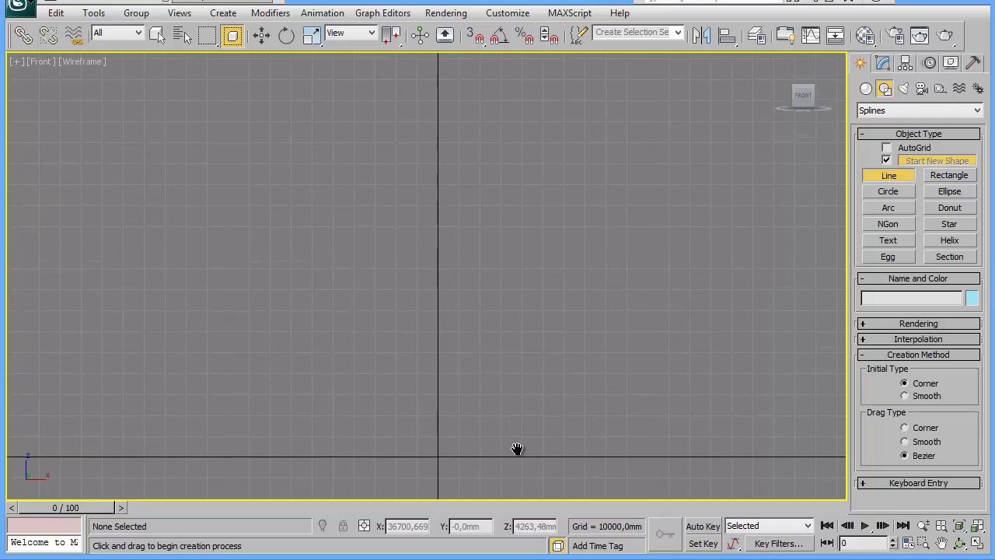
click(458, 445)
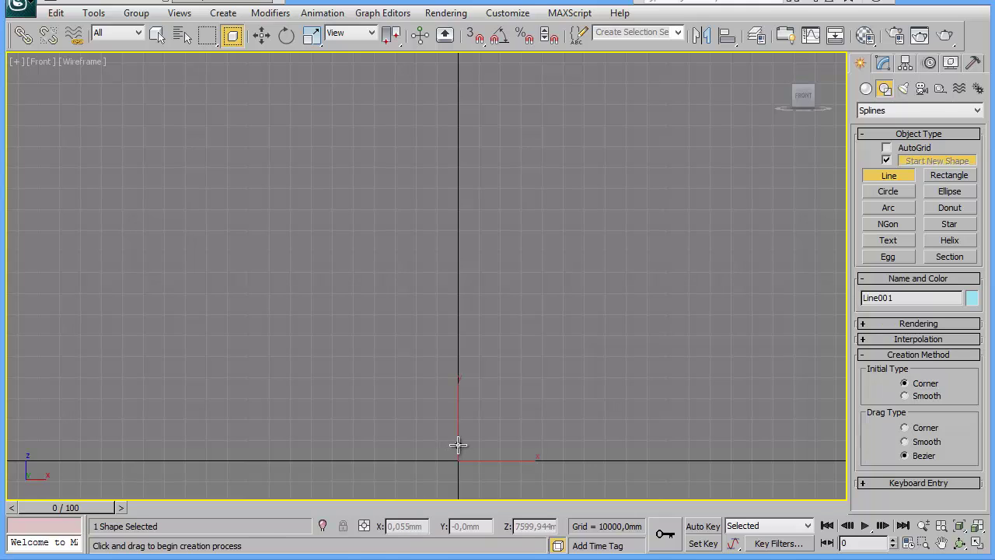
click(405, 459)
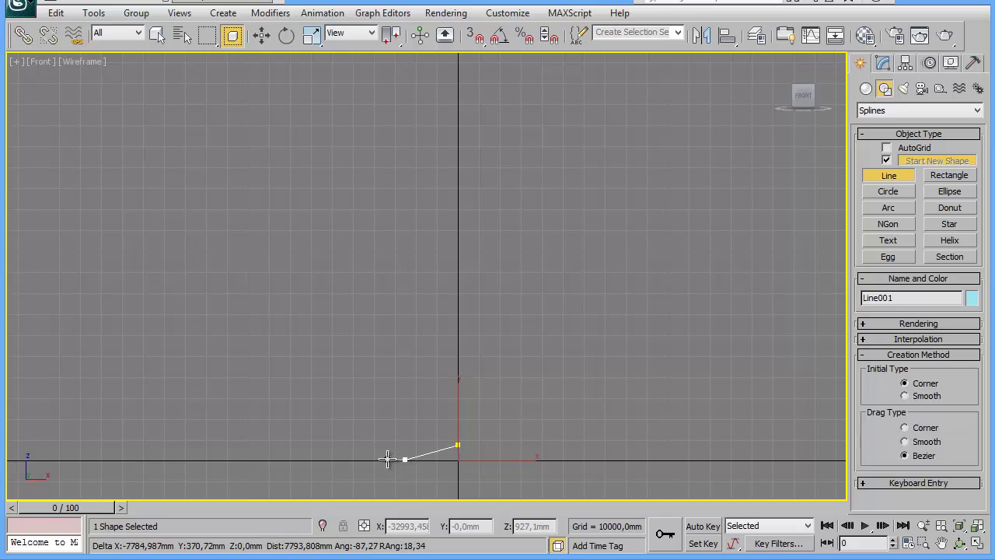
click(385, 460)
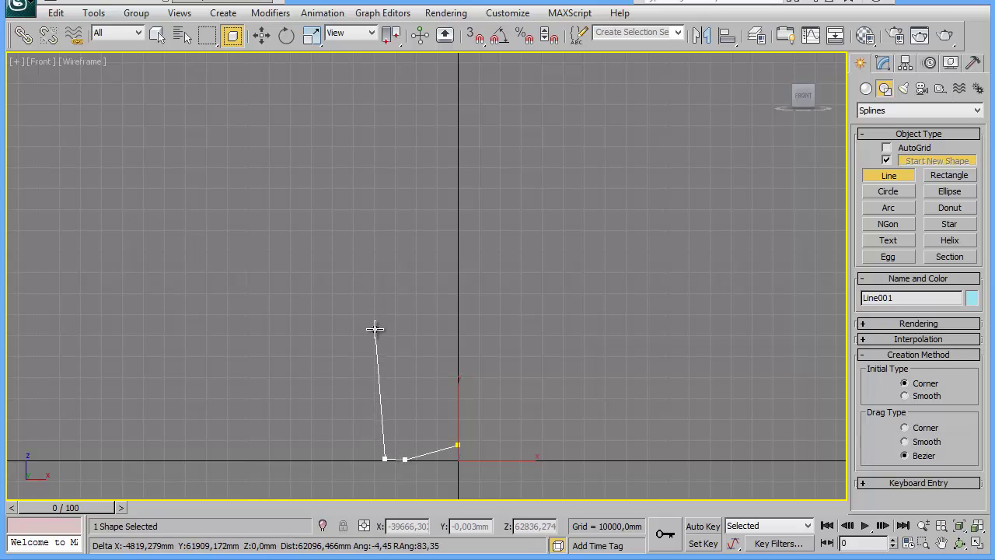
click(375, 329)
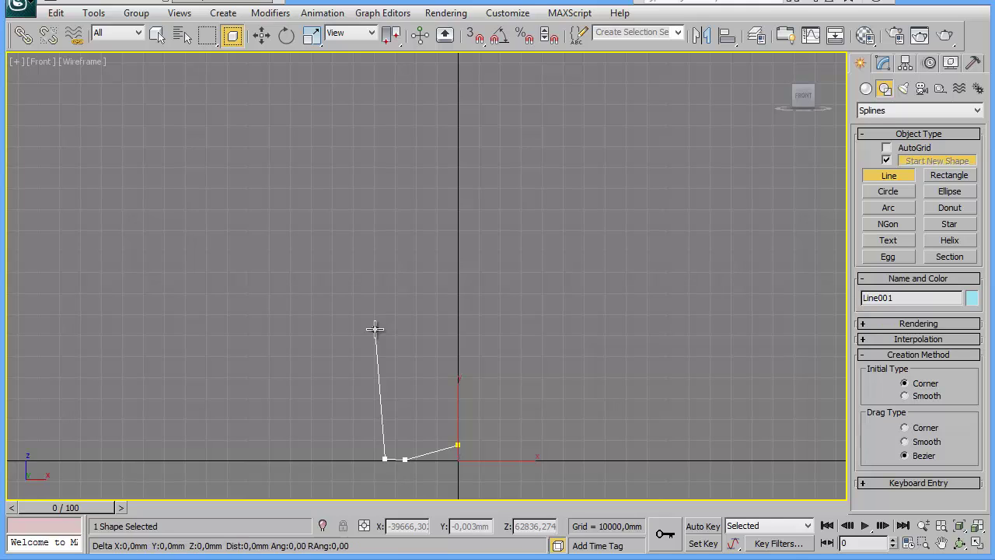
drag(290, 262, 296, 231)
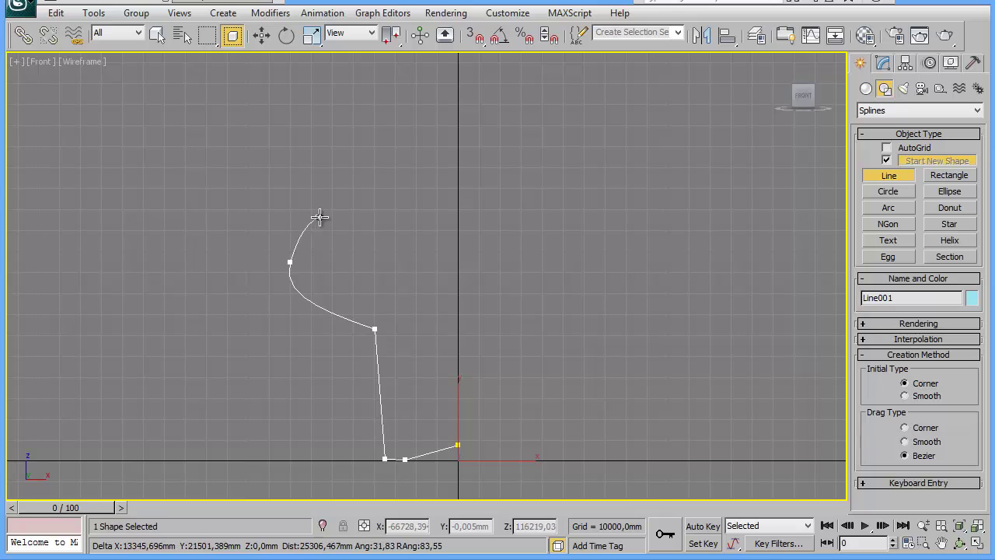
click(358, 187)
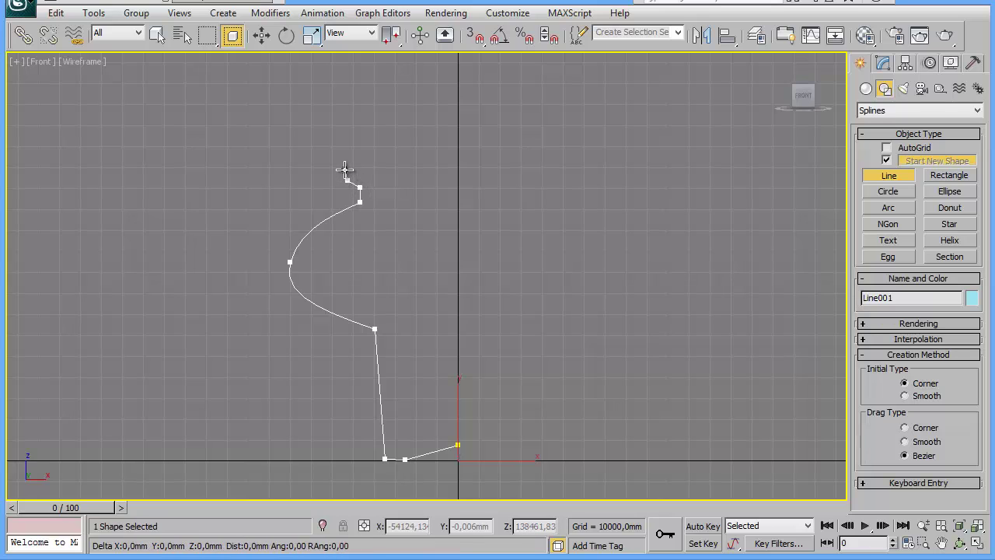
click(355, 170)
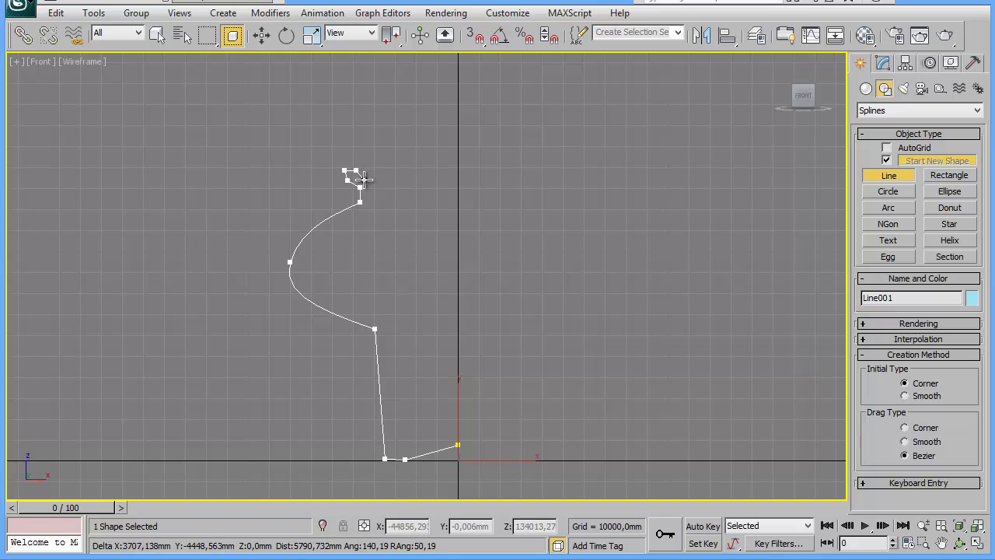
Step: Trace the rim thickness and inner wall back down, closing the spline on its first point
click(366, 180)
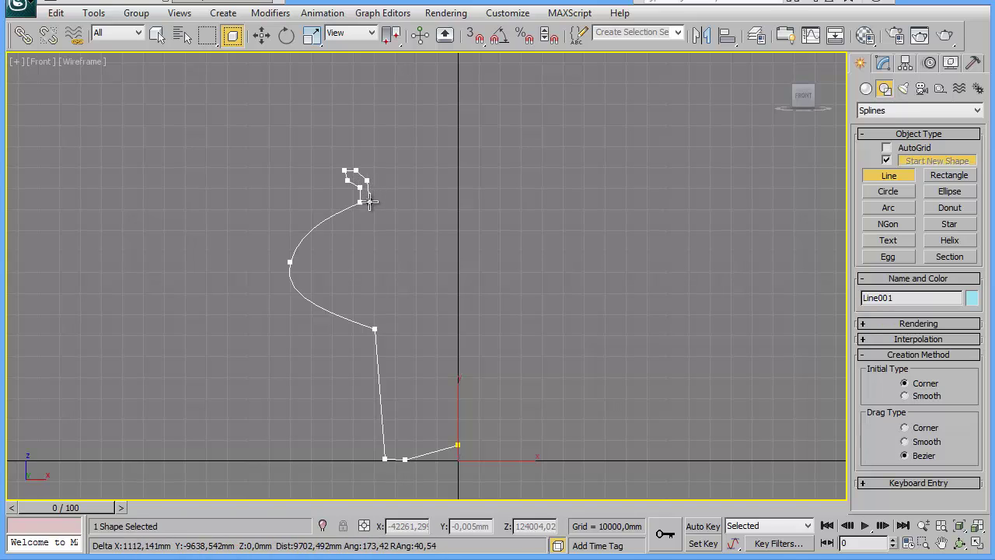
click(368, 206)
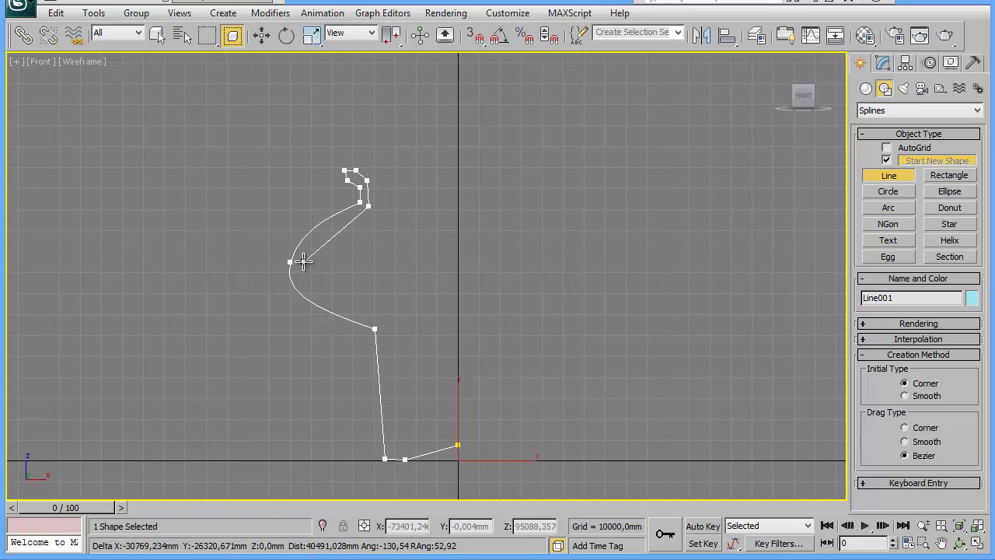
drag(303, 262, 312, 285)
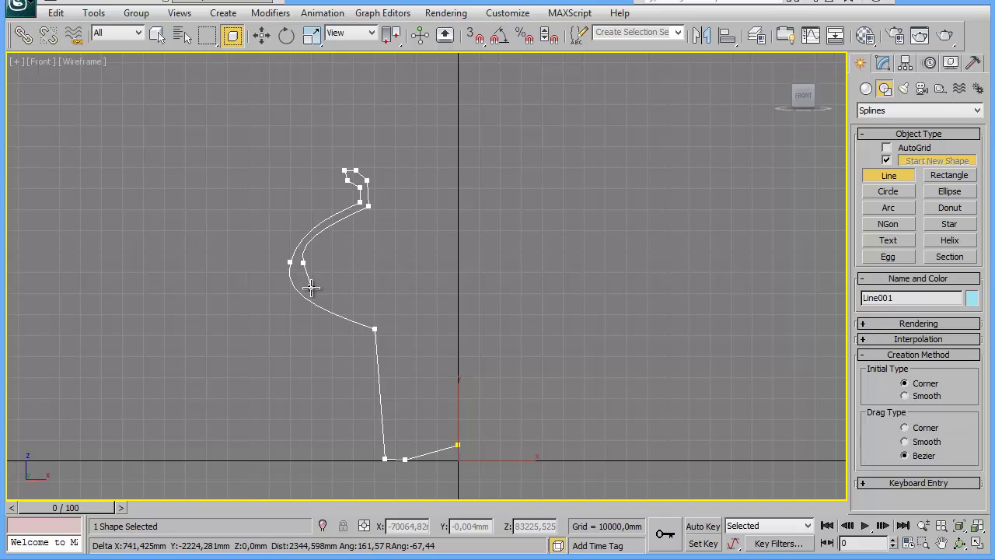
click(383, 320)
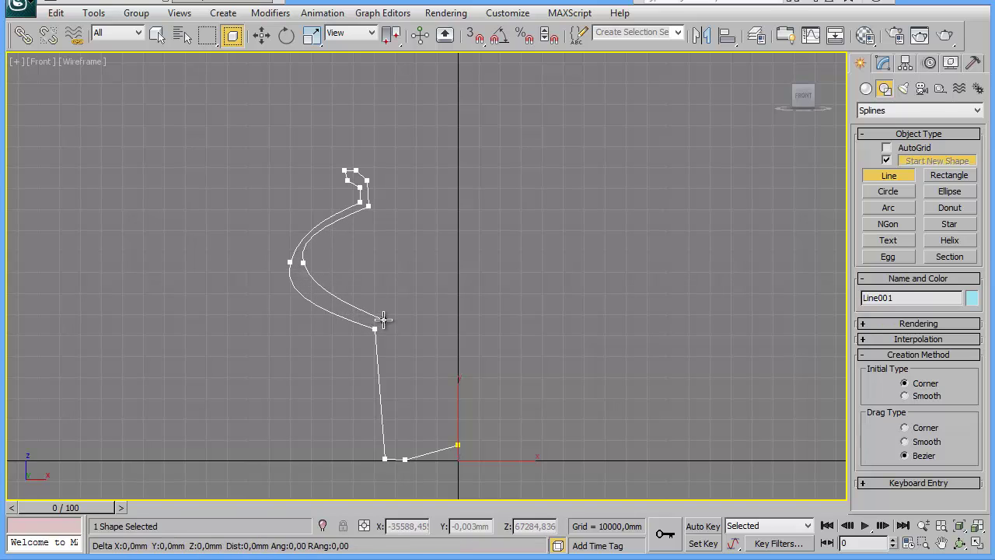
click(392, 448)
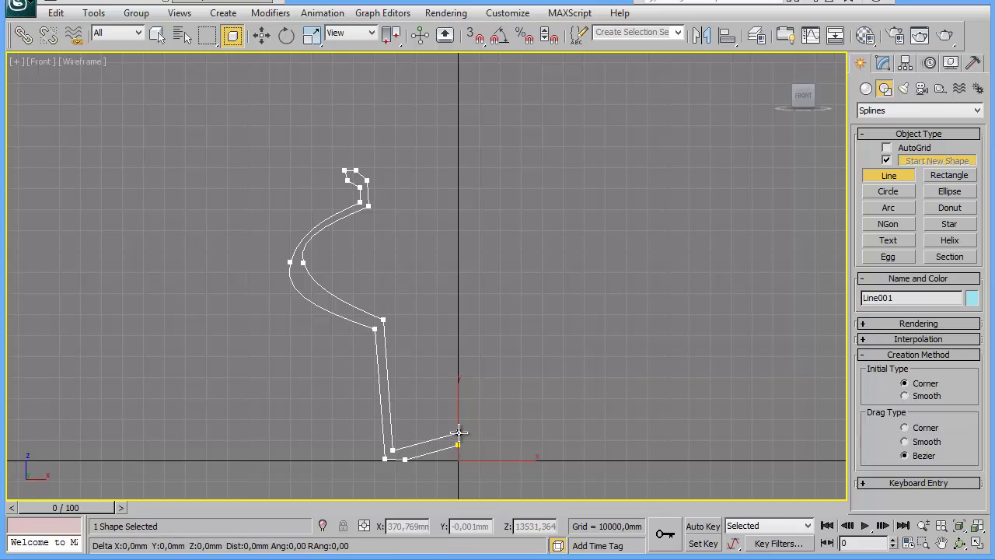
click(459, 434)
right_click(457, 435)
right_click(458, 434)
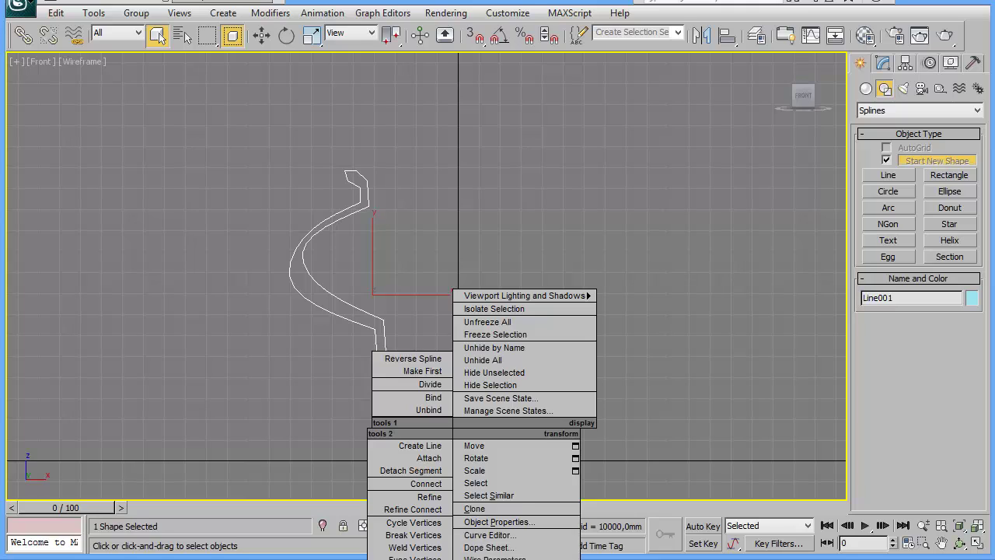
Step: At Line001's Vertex level, move the inner belly vertex to smooth the curve
click(643, 446)
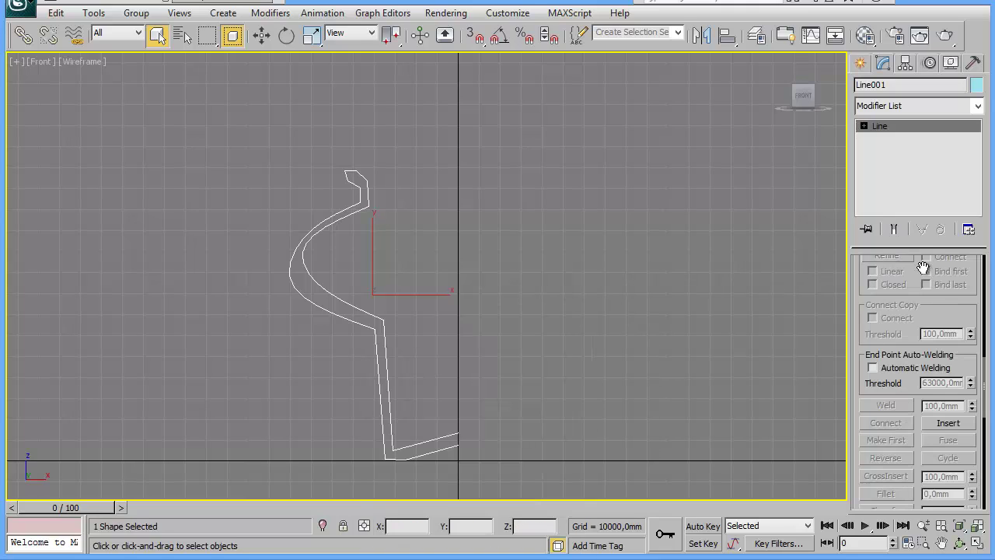
click(864, 126)
click(893, 138)
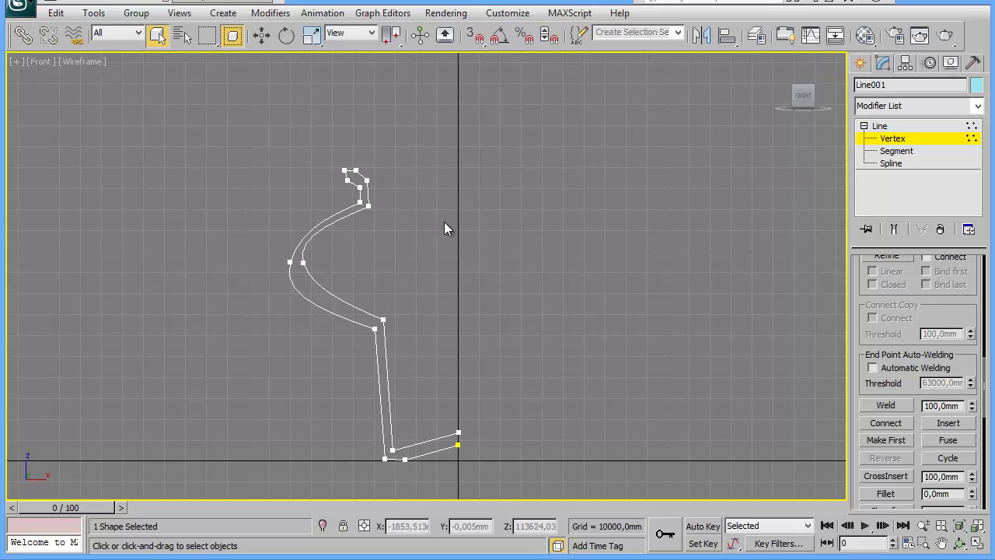
mouse_move(417, 254)
middle_down()
mouse_move(422, 273)
mouse_move(443, 229)
mouse_move(463, 246)
middle_up()
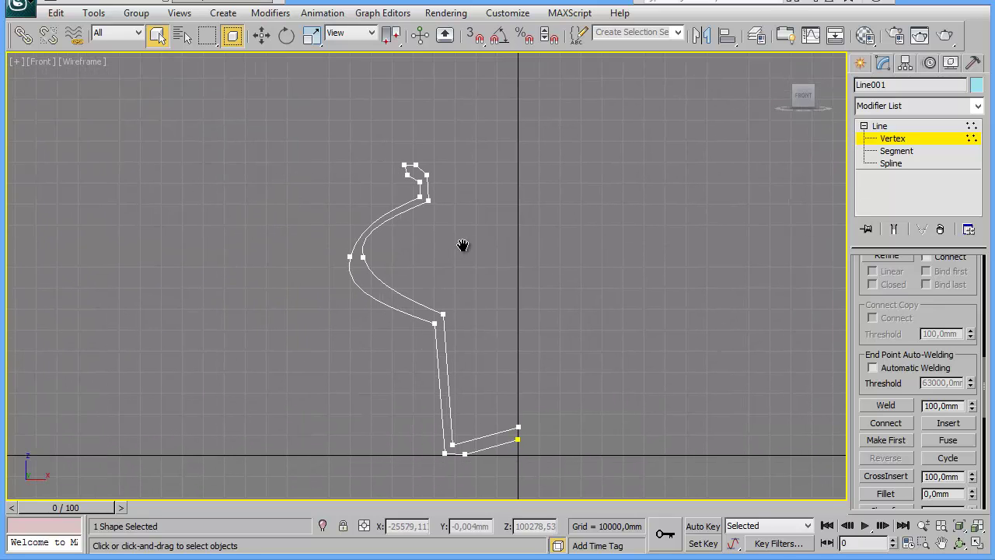
click(363, 257)
click(262, 35)
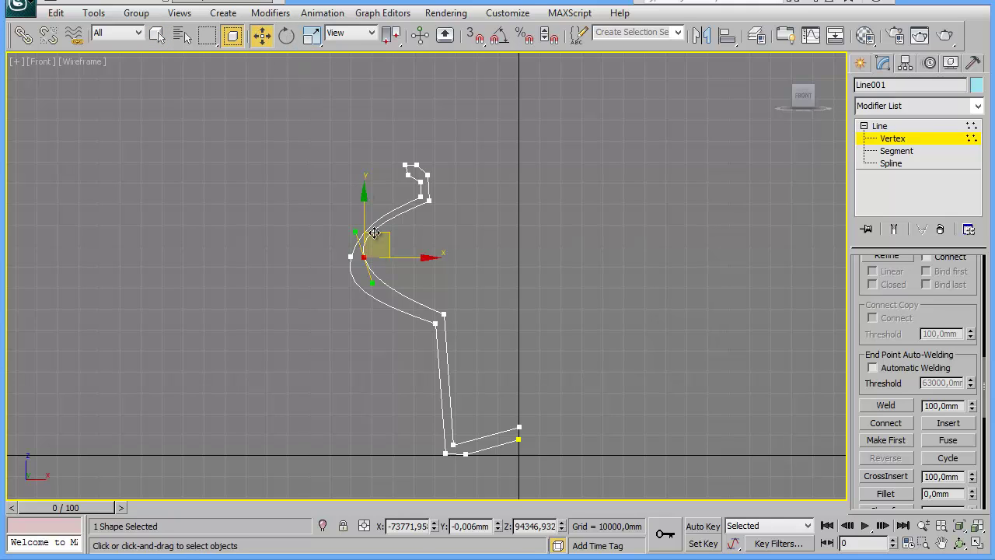
drag(387, 237, 374, 300)
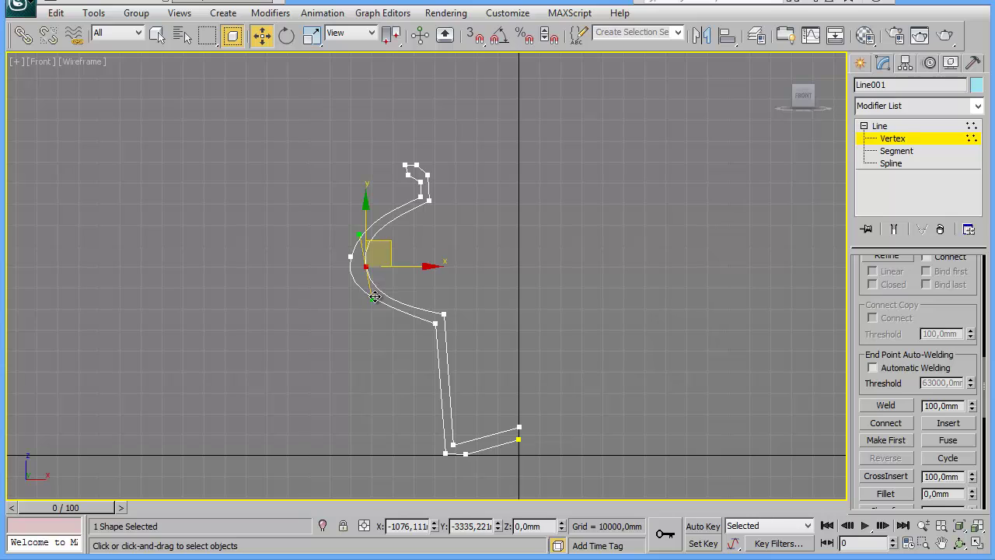
mouse_move(351, 256)
mouse_down()
mouse_move(337, 247)
mouse_move(369, 237)
mouse_move(355, 232)
mouse_up()
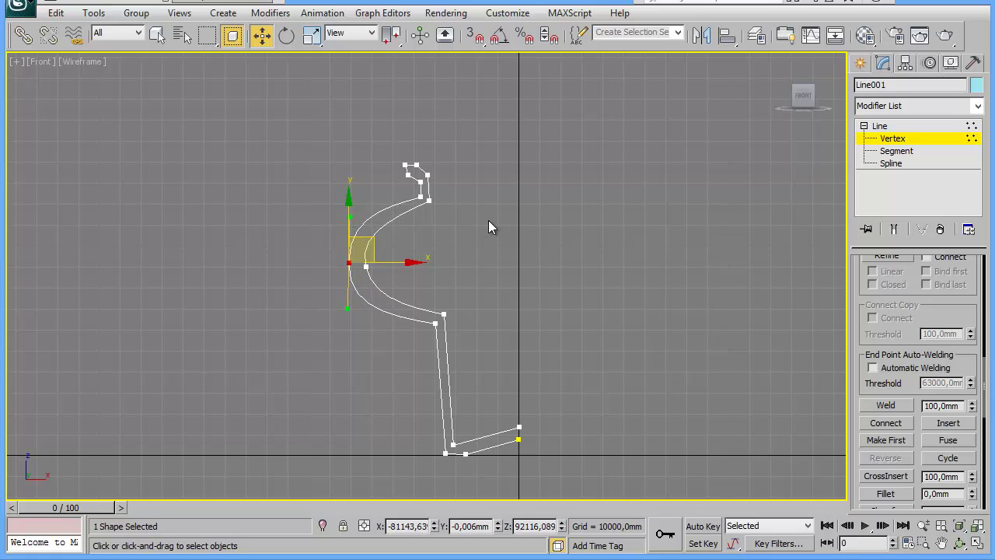
Step: Set the top rim vertex to Smooth, nudge it, then convert it to Bezier
click(406, 163)
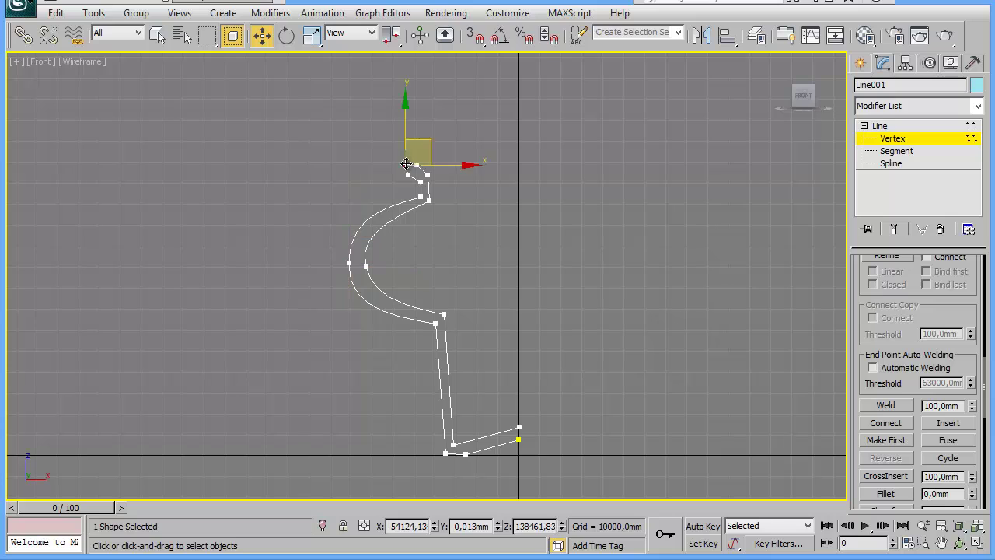
right_click(401, 159)
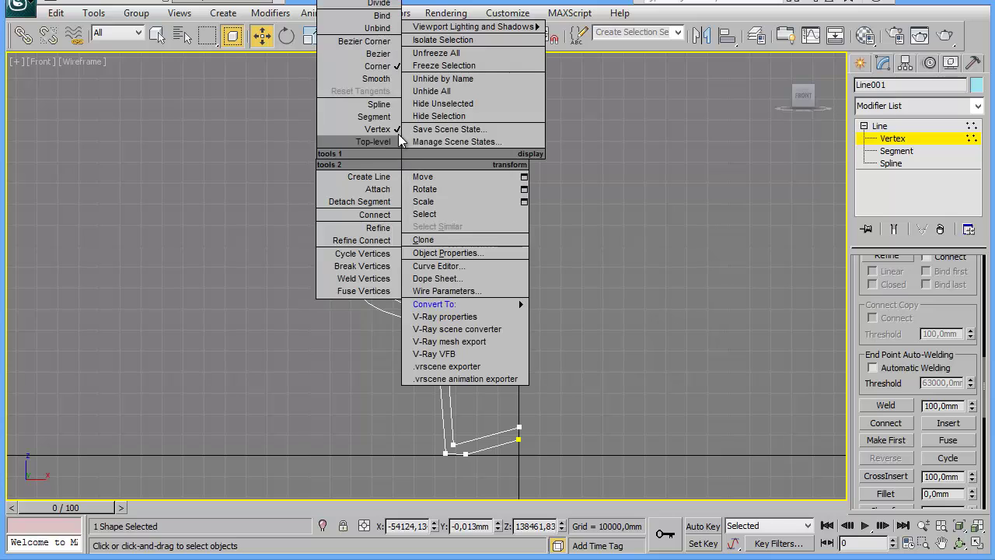
click(373, 78)
drag(428, 139, 426, 137)
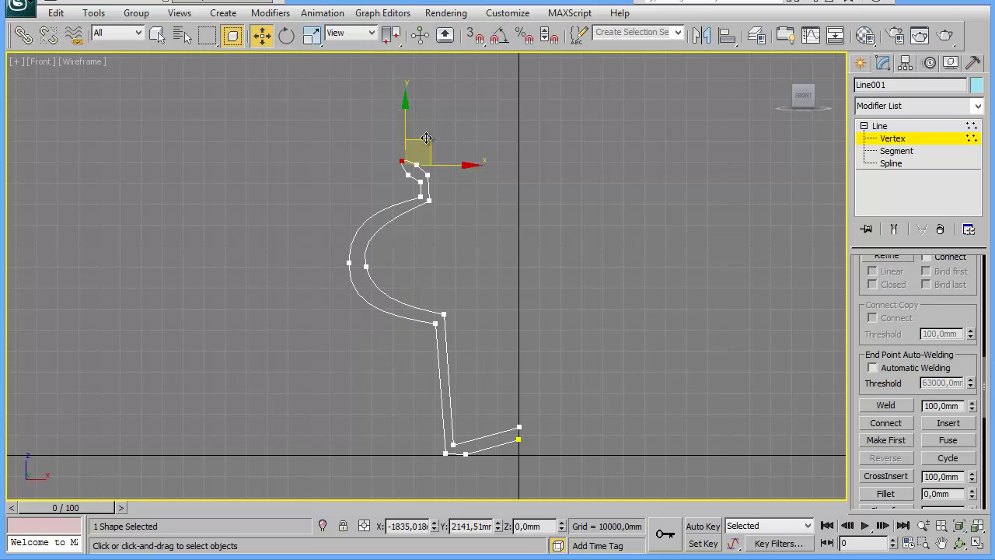
right_click(397, 156)
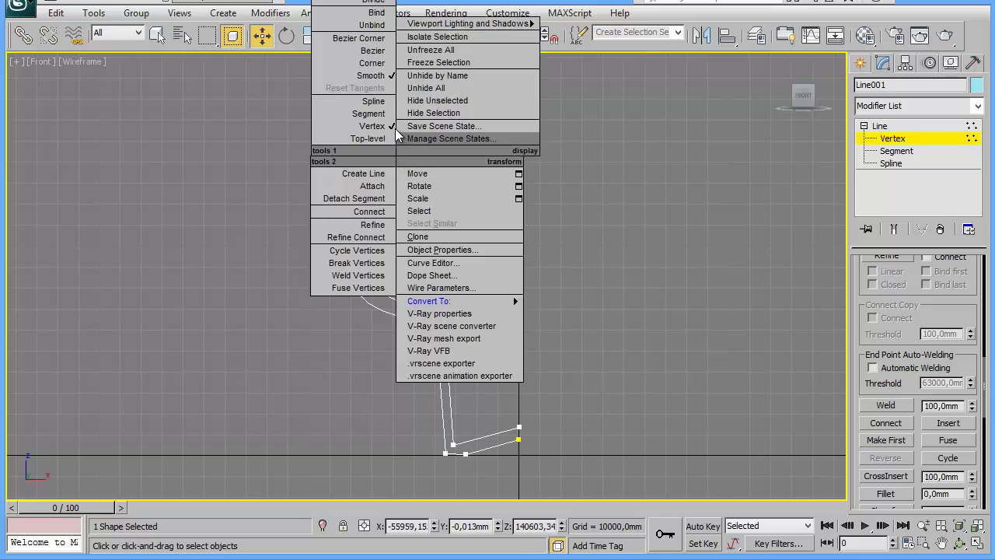
click(374, 51)
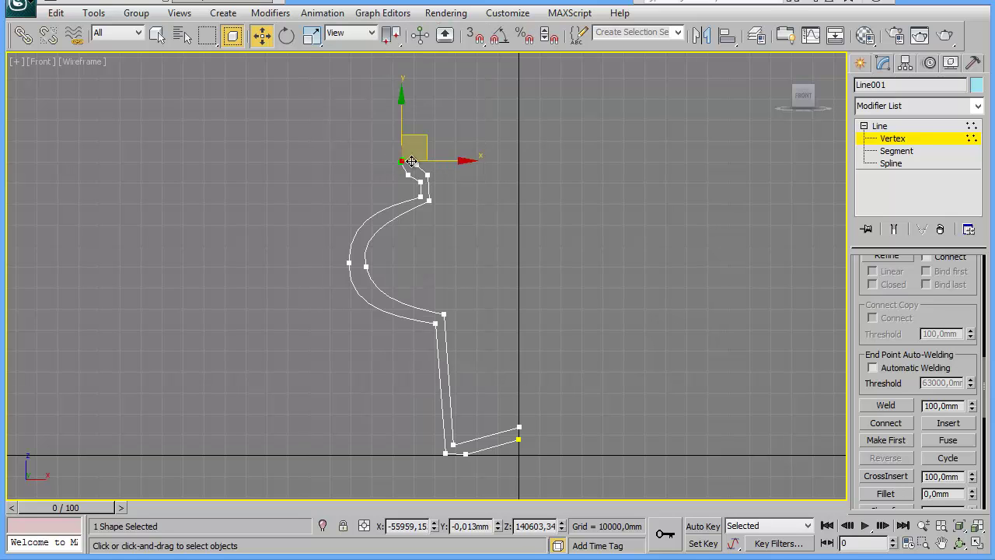
Step: Zoom in on the rim and drag its Bezier tangents and a loop vertex to round the lip
middle_drag(478, 171, 474, 228)
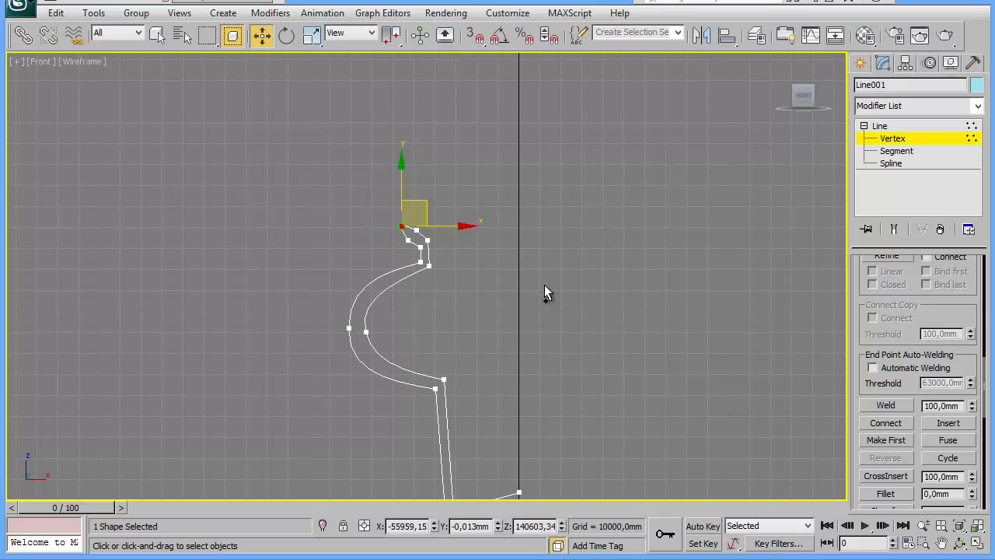
scroll(544, 284, up, 2)
scroll(536, 233, up, 3)
middle_drag(528, 180, 518, 215)
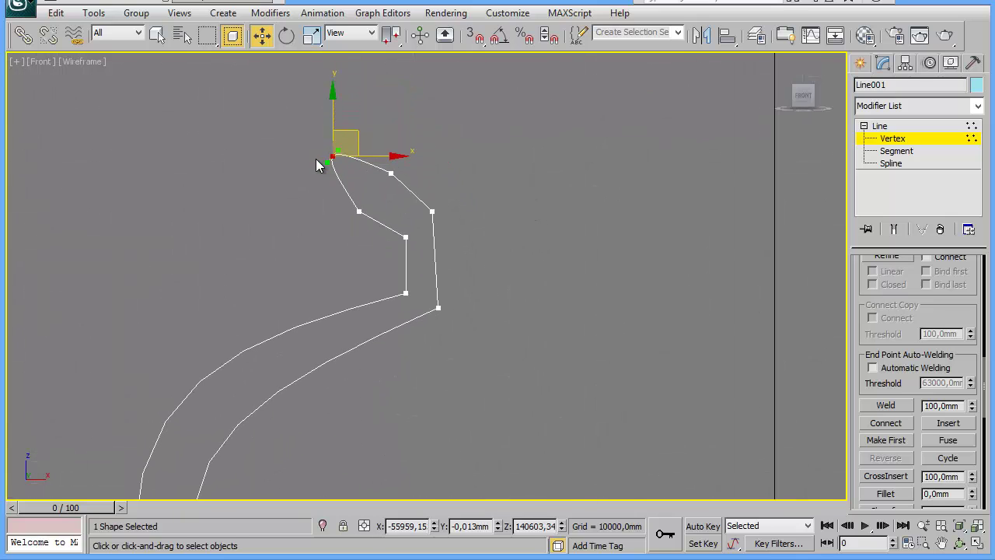
drag(328, 165, 320, 179)
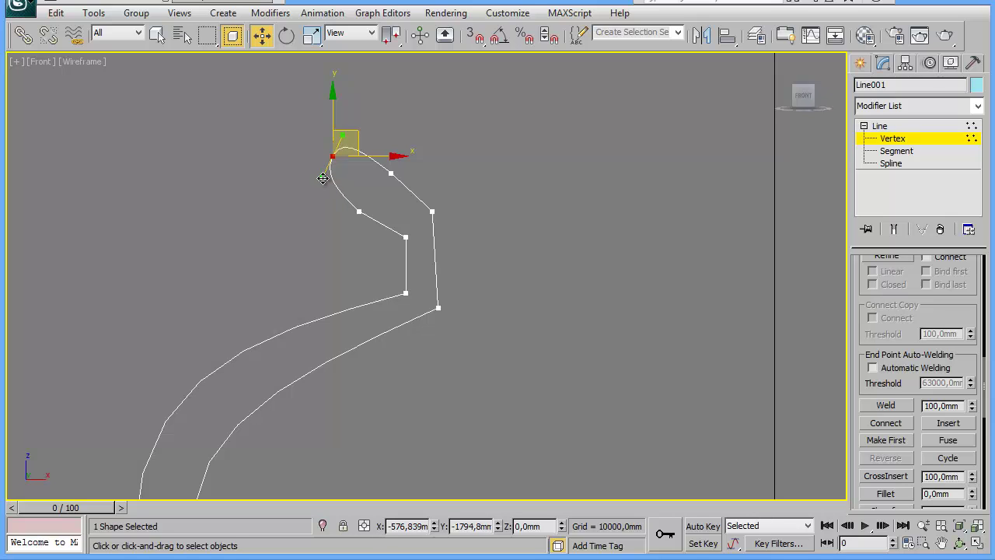
click(356, 211)
drag(356, 210, 377, 206)
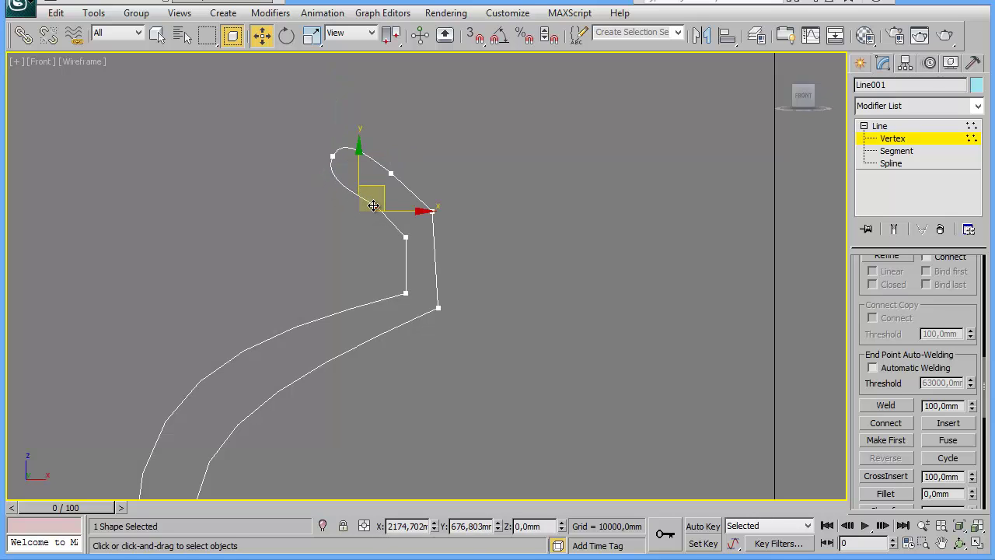
click(332, 153)
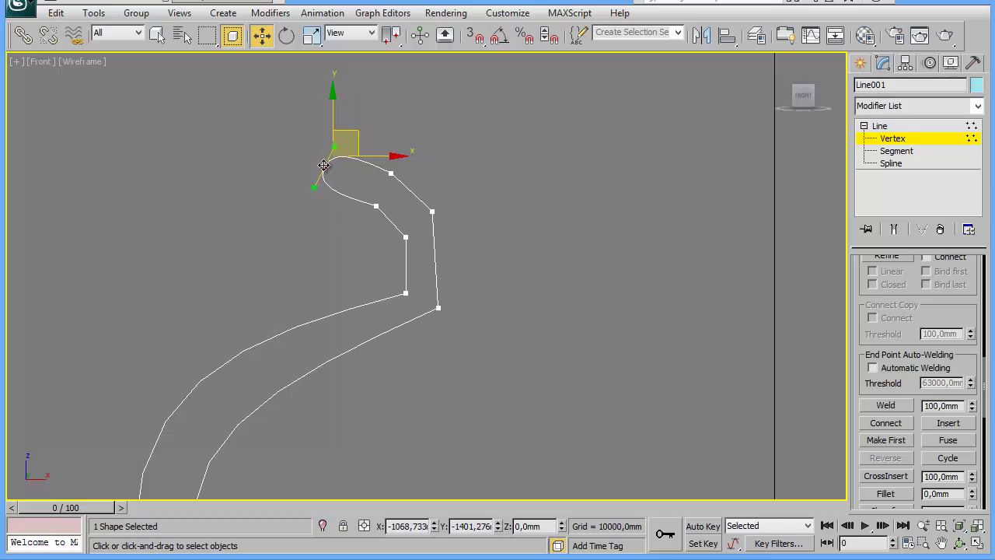
drag(327, 162, 316, 204)
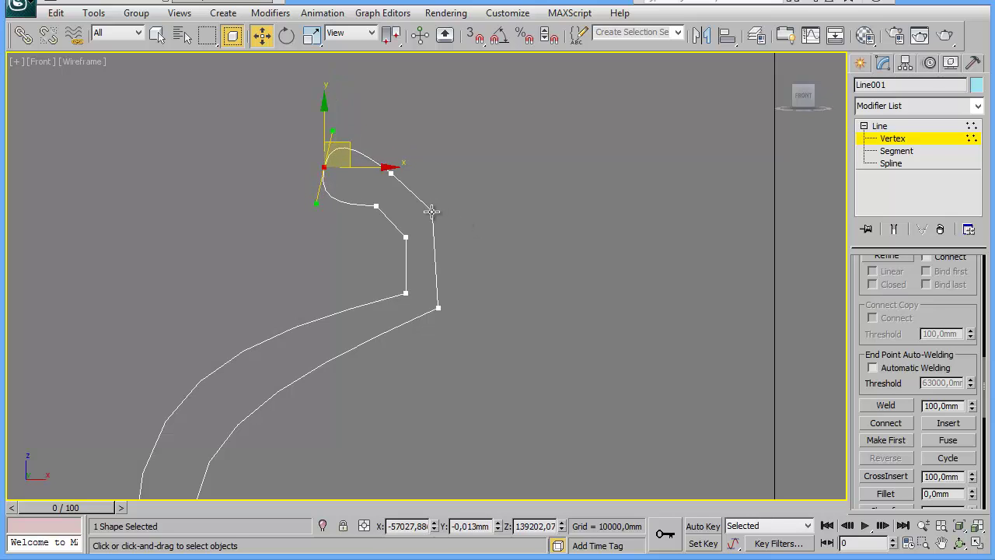
Step: Fillet the inner and outer corner vertices at the bottom of the neck
click(891, 494)
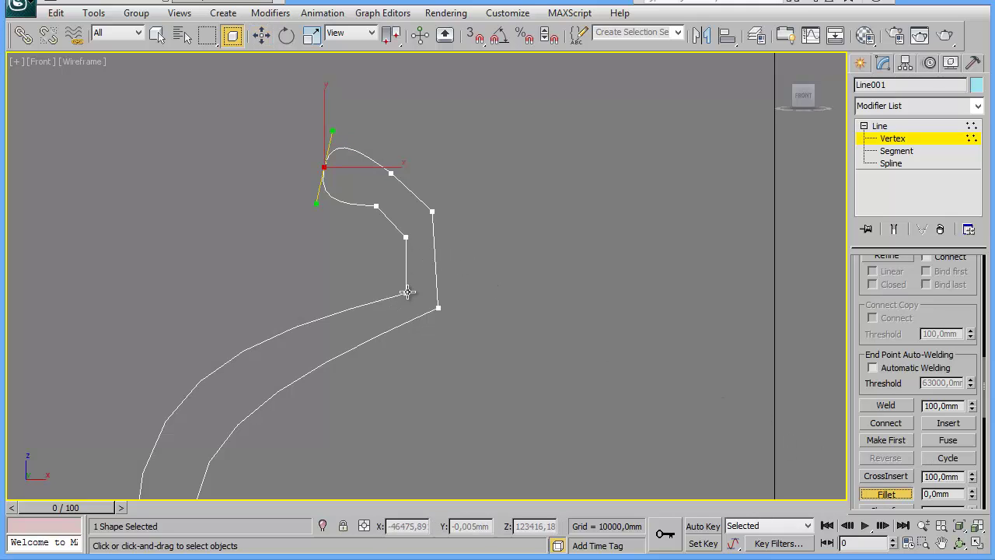
drag(407, 293, 402, 274)
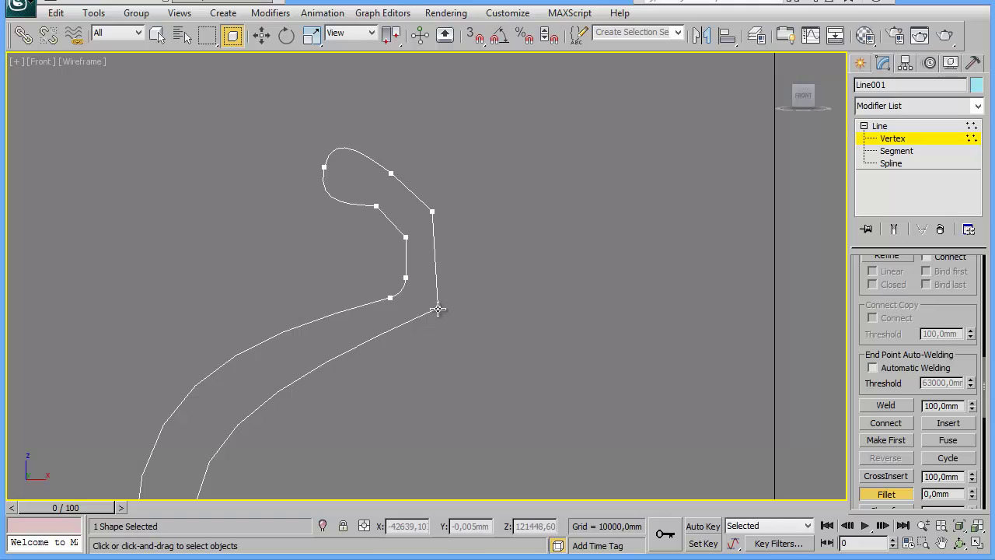
drag(438, 309, 433, 288)
Step: Set the neck vertices to Smooth and reposition them to even out the neck curve
key(w)
right_click(433, 212)
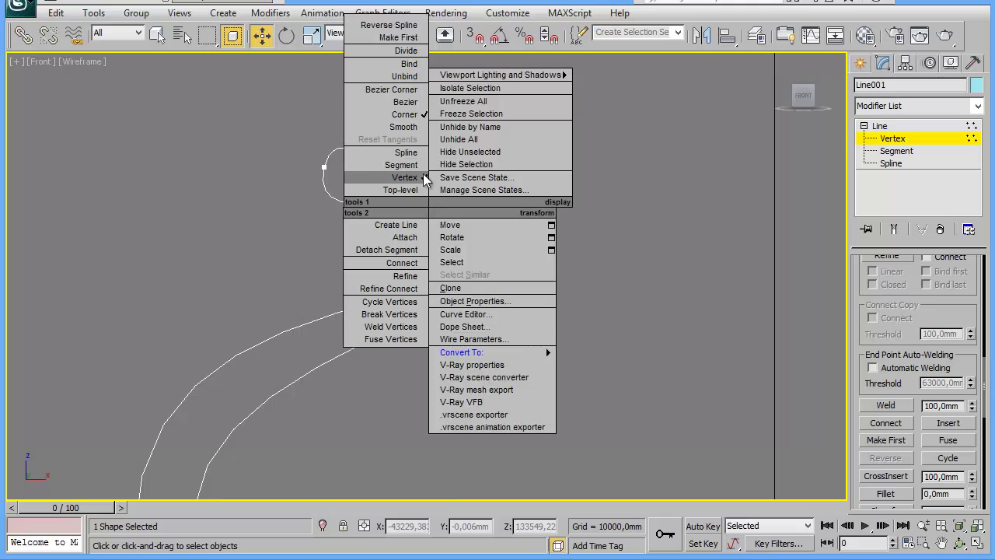
click(405, 129)
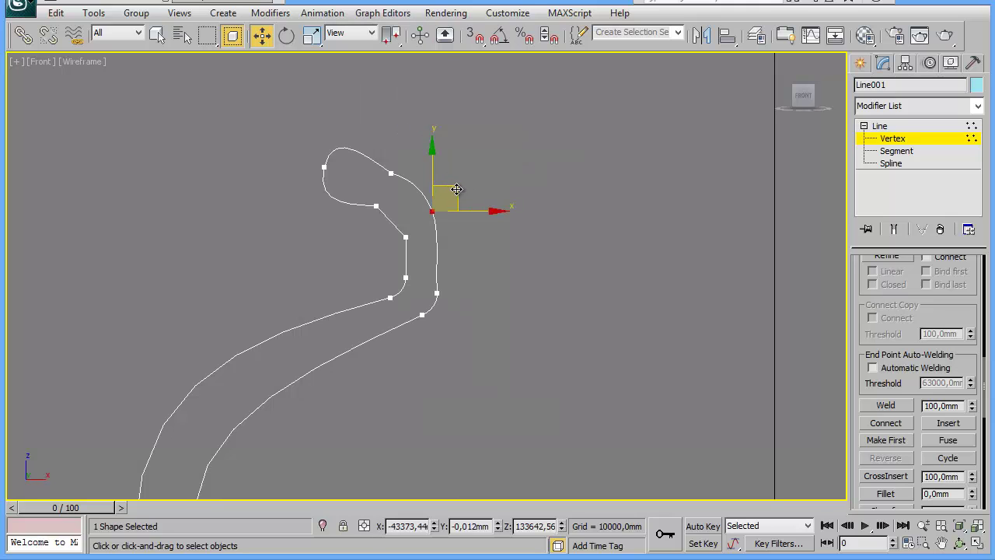
drag(456, 189, 448, 202)
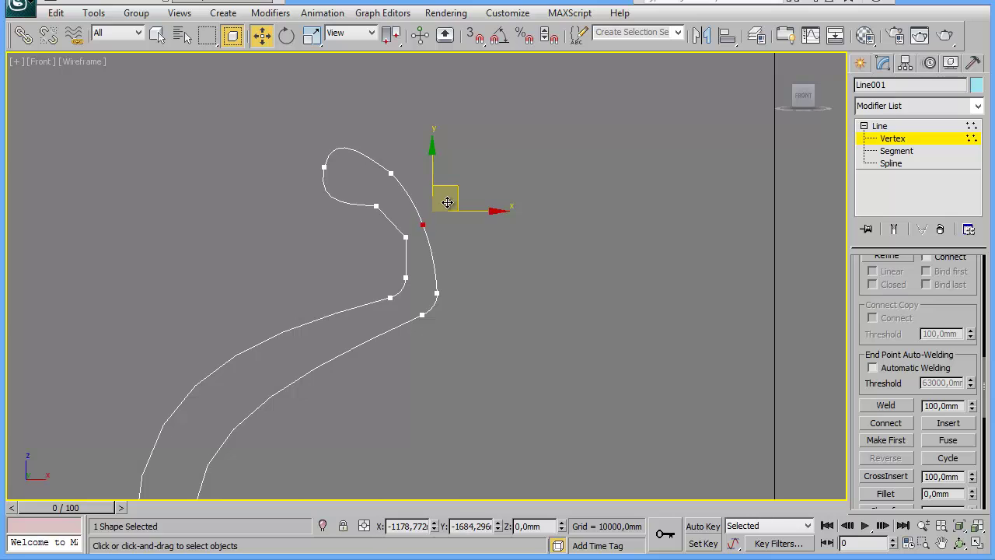
click(404, 236)
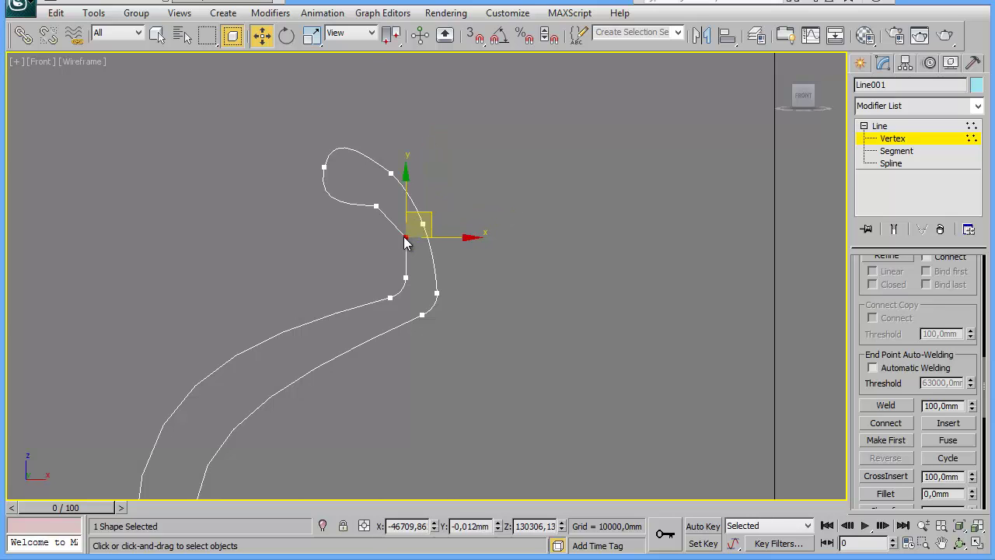
right_click(413, 224)
click(426, 216)
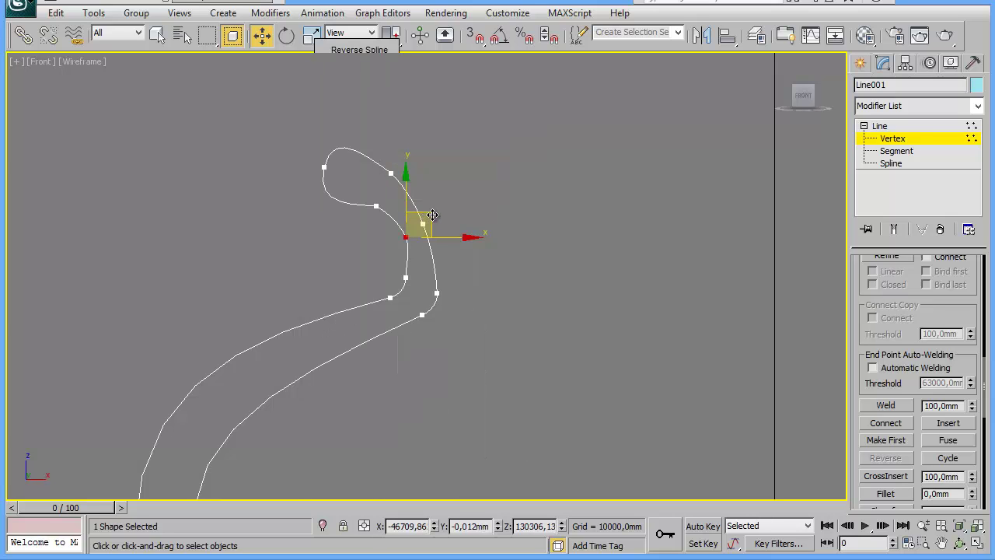
drag(432, 214, 432, 224)
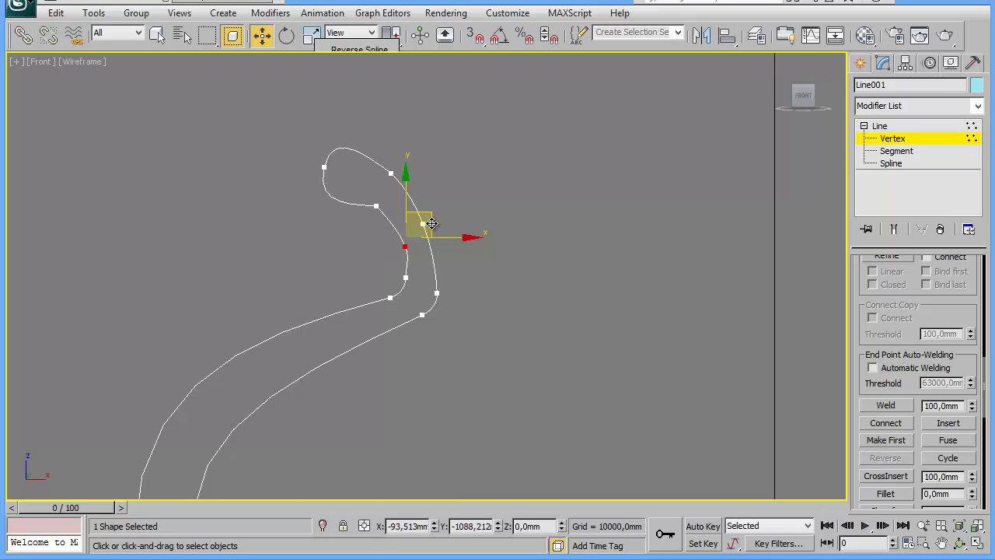
click(436, 294)
drag(436, 290, 434, 264)
Step: Fillet the corner where the bulge meets the stem and both bottom corners of the profile
scroll(437, 376, down, 2)
scroll(437, 375, down, 2)
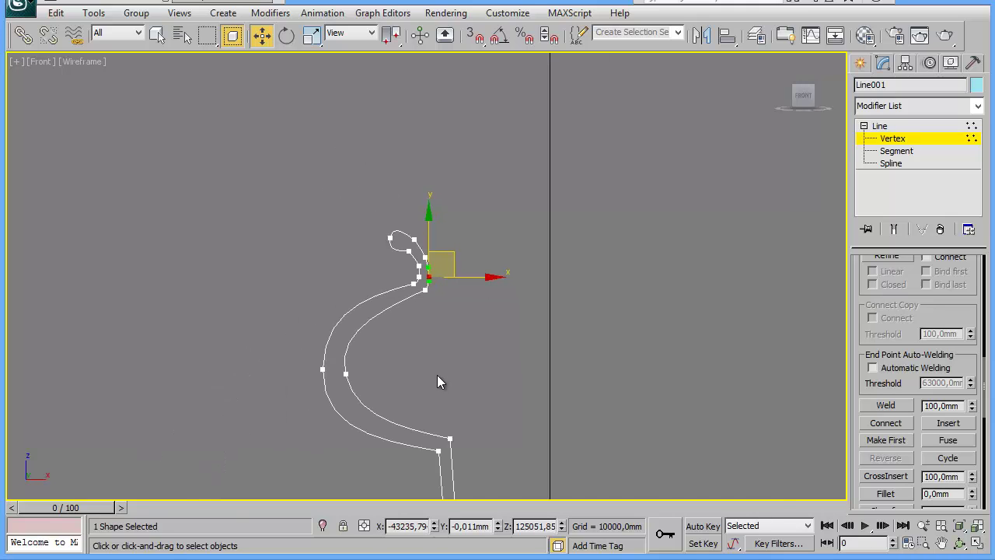
mouse_move(440, 381)
middle_down()
mouse_move(437, 322)
mouse_move(376, 271)
middle_up()
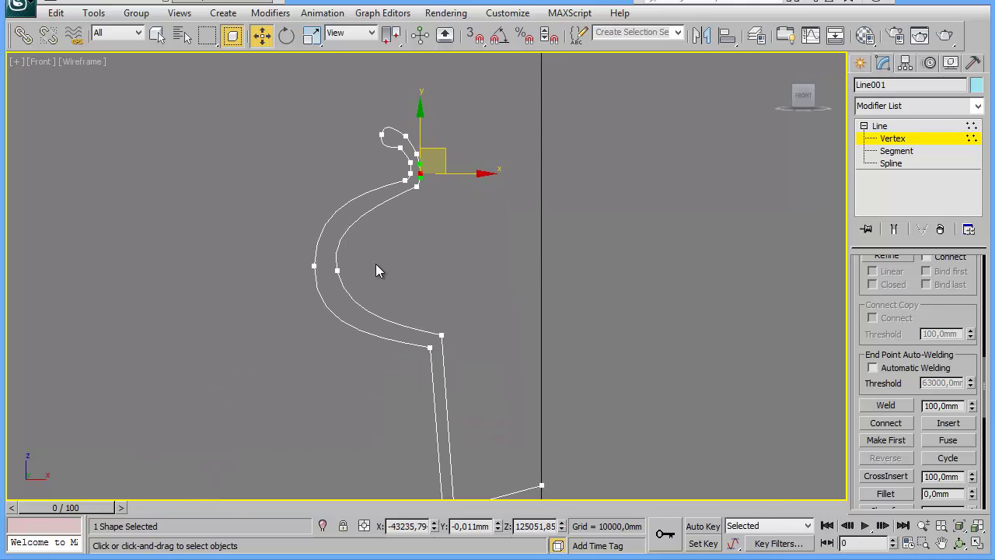
click(313, 264)
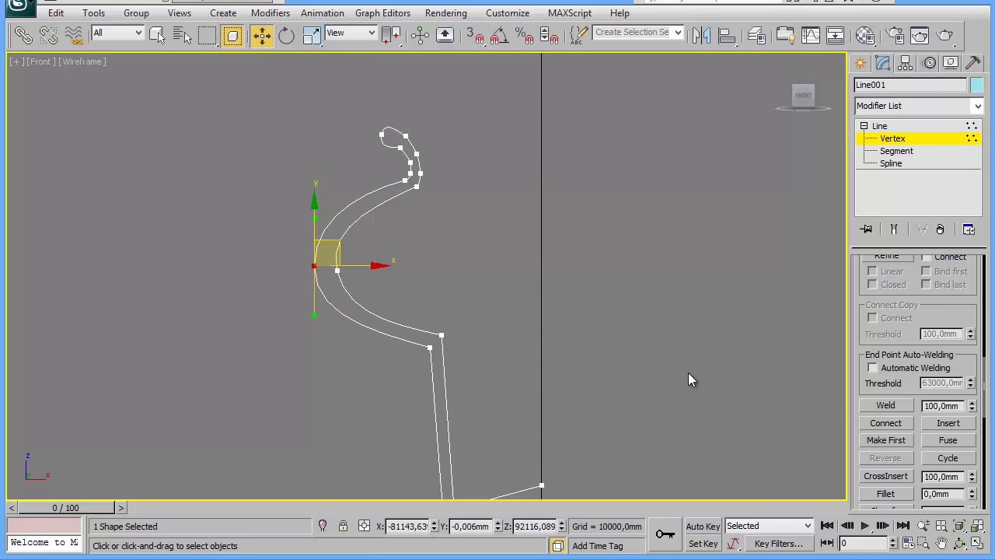
click(885, 494)
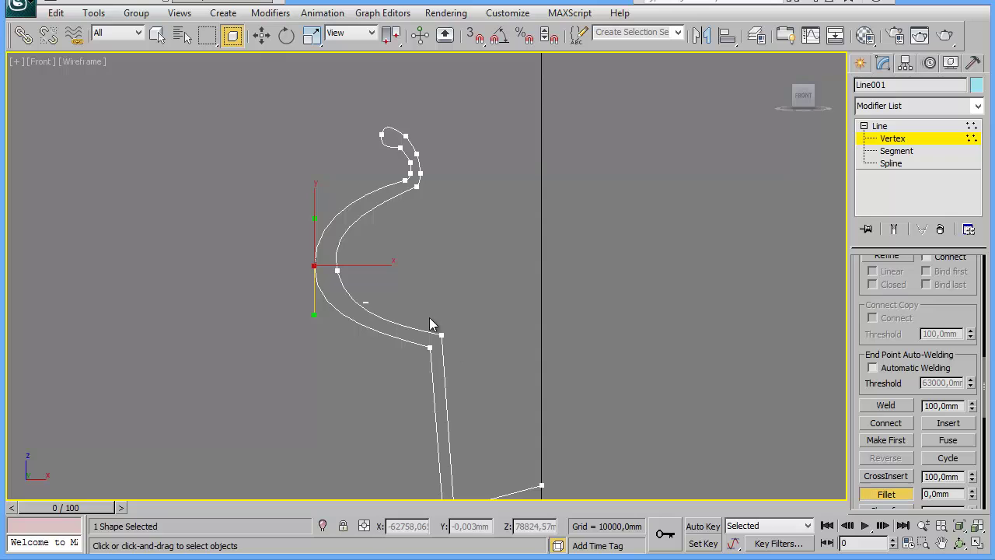
drag(363, 303, 488, 380)
drag(444, 327, 449, 315)
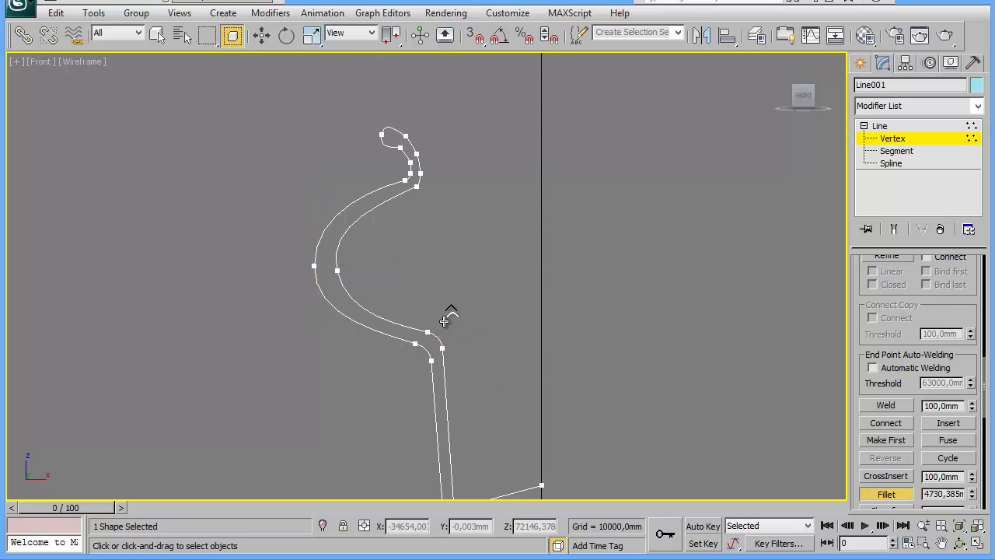
mouse_move(534, 407)
middle_down()
mouse_move(531, 295)
mouse_move(497, 258)
middle_up()
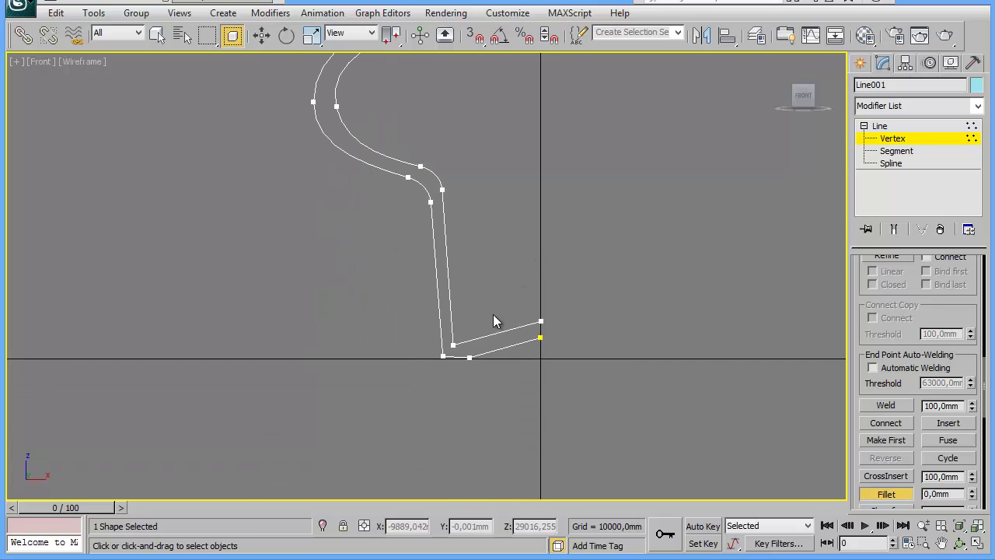
drag(453, 344, 462, 322)
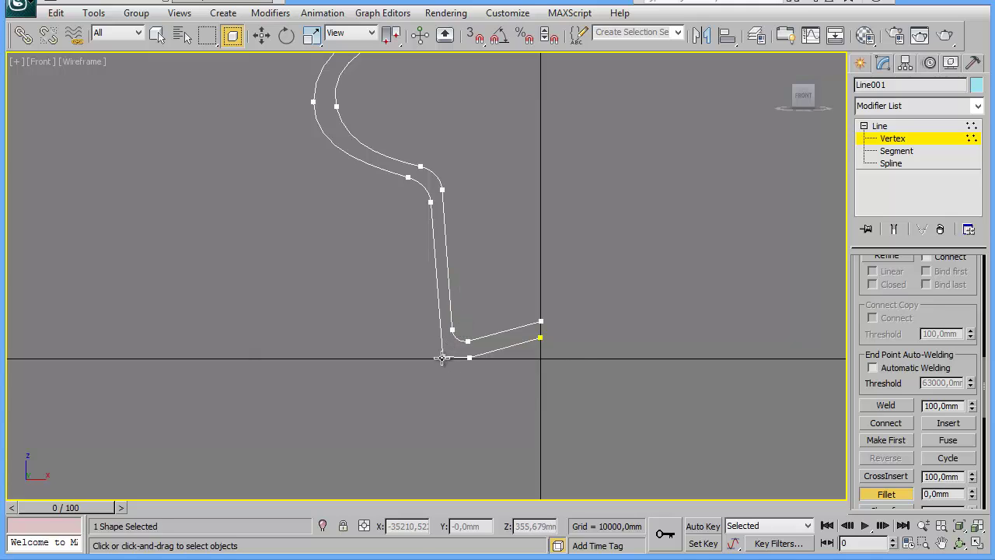
drag(444, 359, 444, 349)
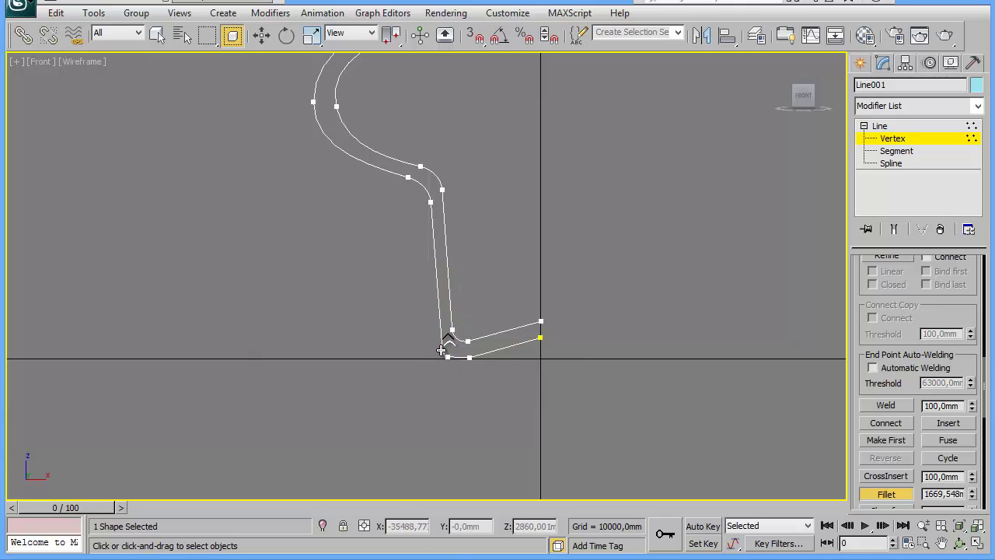
Step: Convert the two end vertices to Bezier and curve the base's lower and upper edges
right_click(540, 339)
right_click(539, 334)
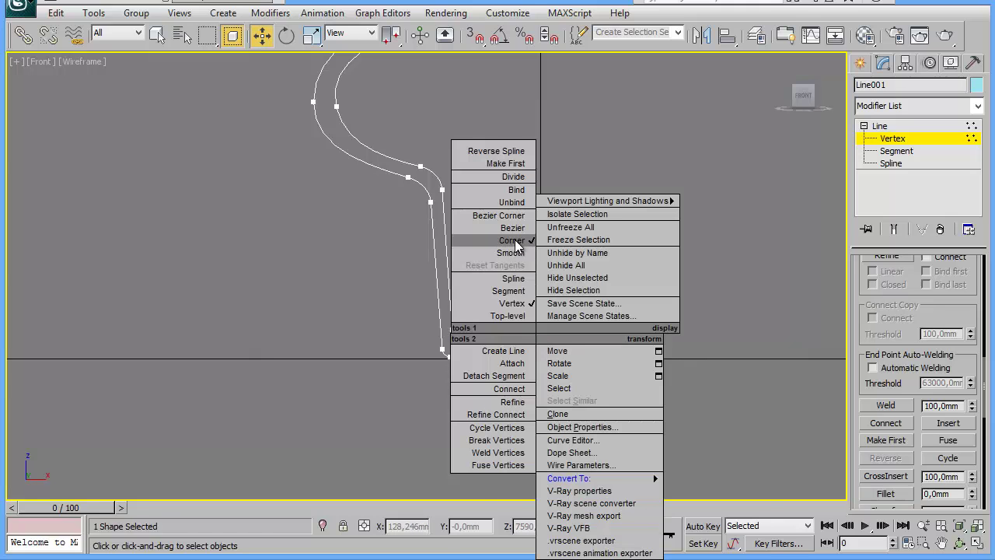
click(507, 215)
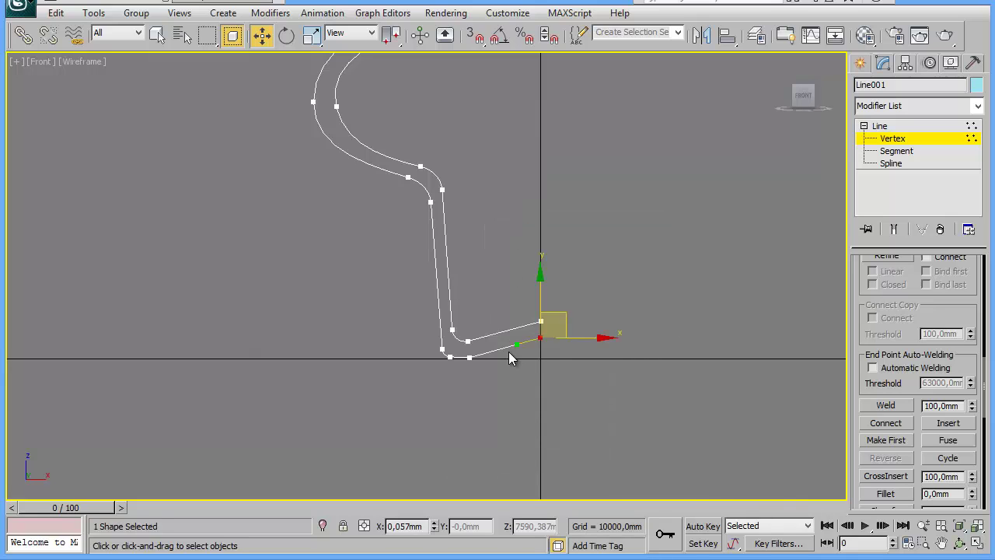
drag(517, 345, 509, 334)
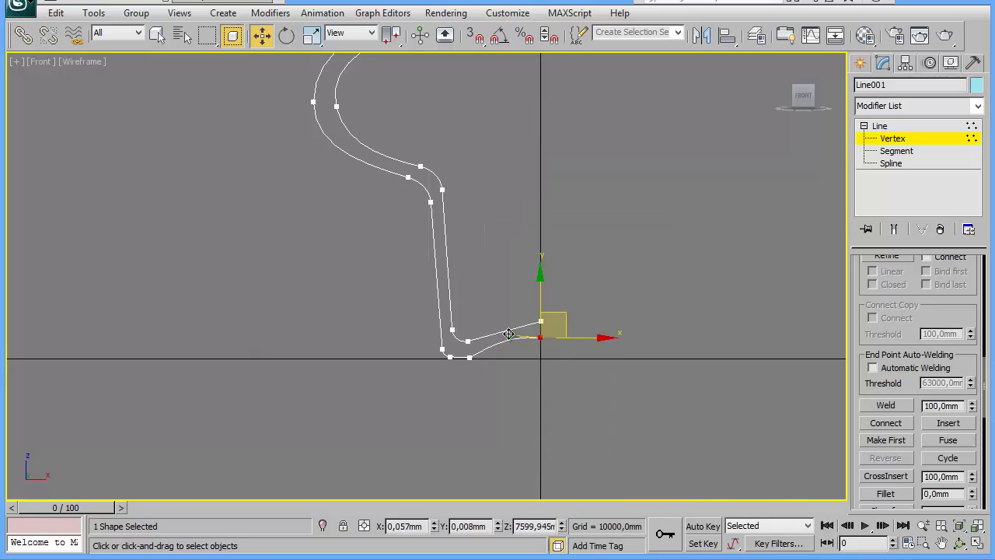
right_click(541, 322)
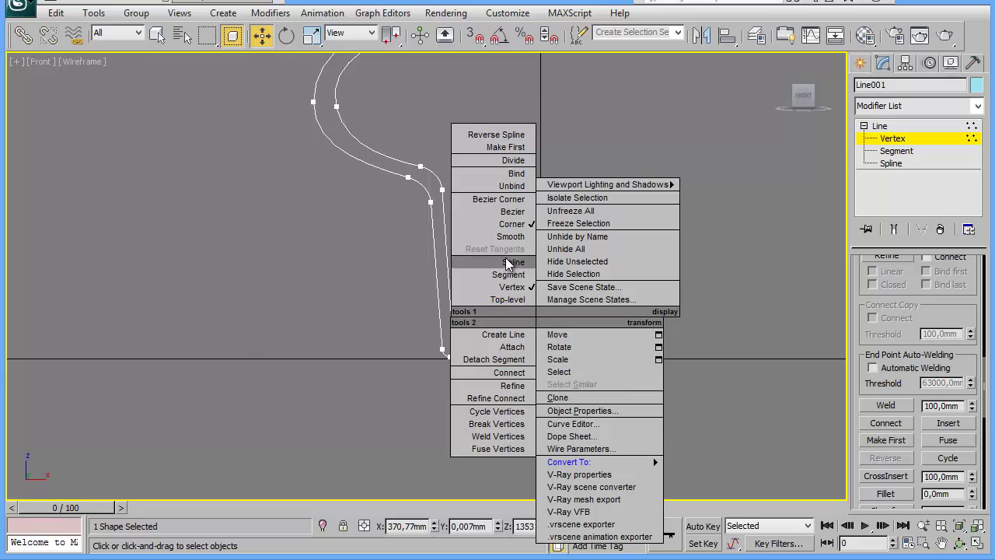
click(504, 199)
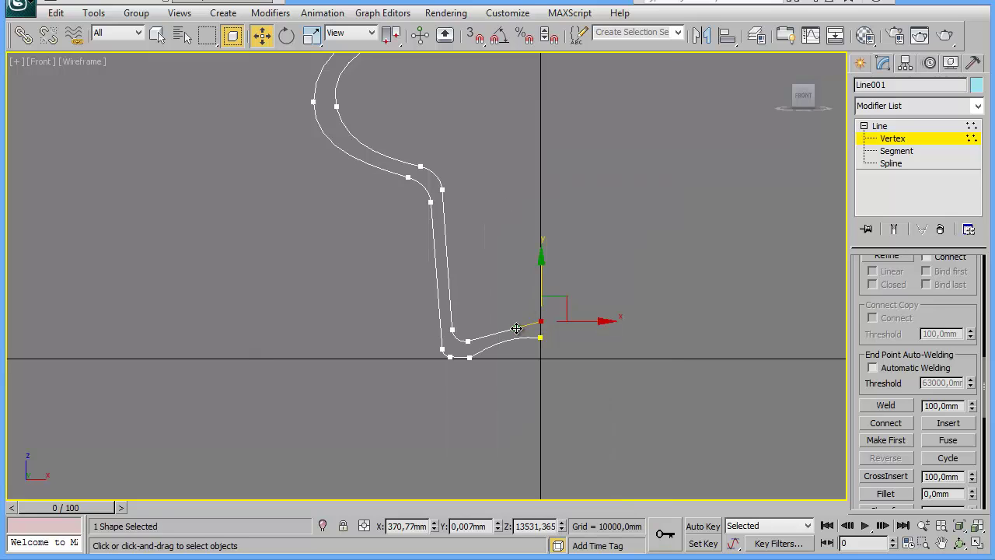
drag(516, 328, 514, 314)
Step: Frame the whole profile and exit vertex editing to the Line level
middle_drag(661, 356, 592, 415)
scroll(614, 412, down, 2)
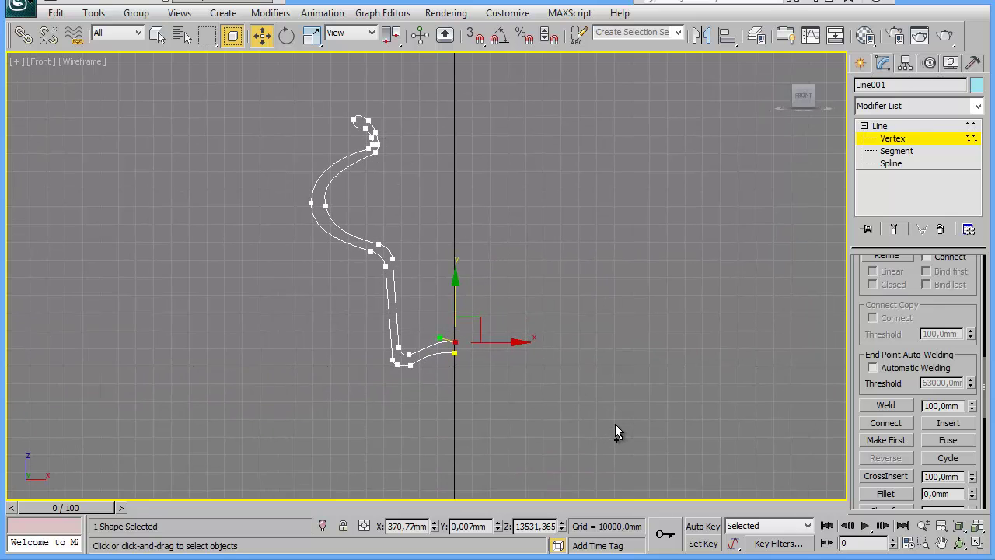
mouse_move(648, 293)
middle_down()
mouse_move(602, 351)
mouse_move(601, 342)
middle_up()
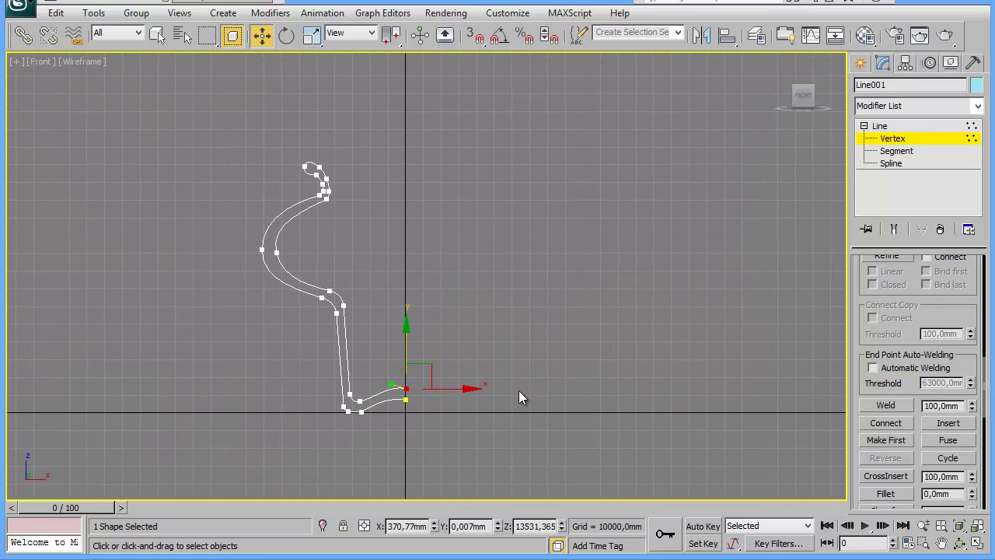
right_click(521, 271)
click(527, 270)
click(882, 127)
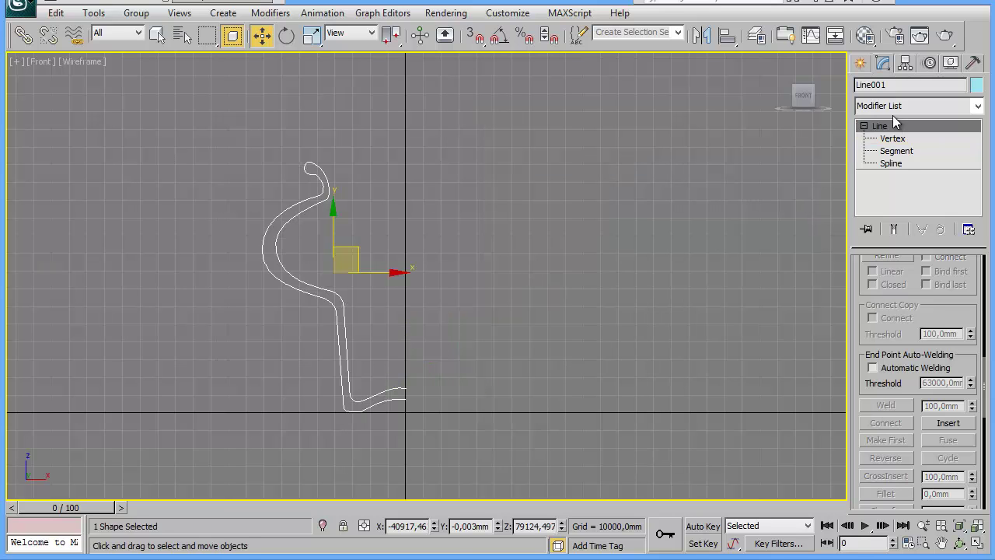
Step: Add a Lathe modifier to the profile and frame it in a maximized Perspective view
click(899, 106)
drag(978, 178, 993, 344)
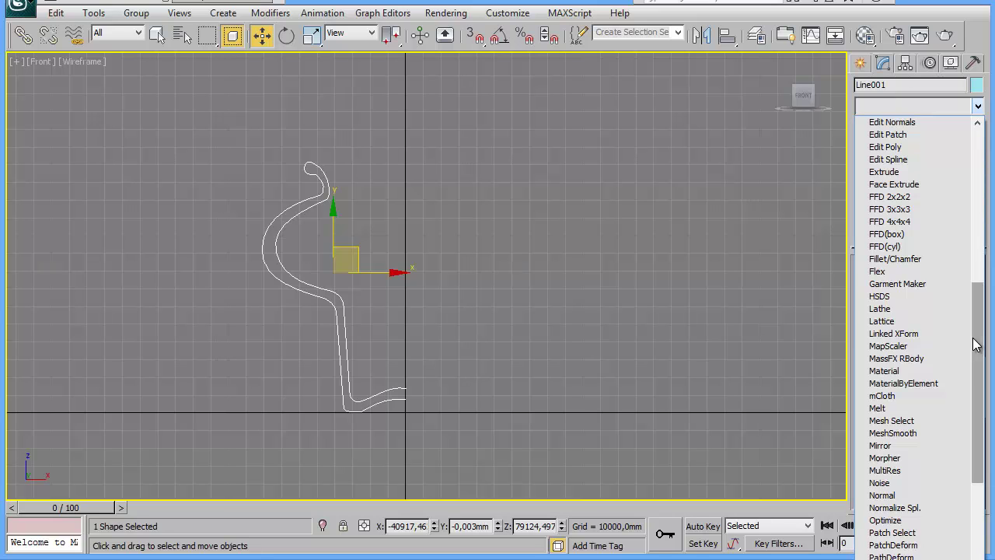
click(881, 311)
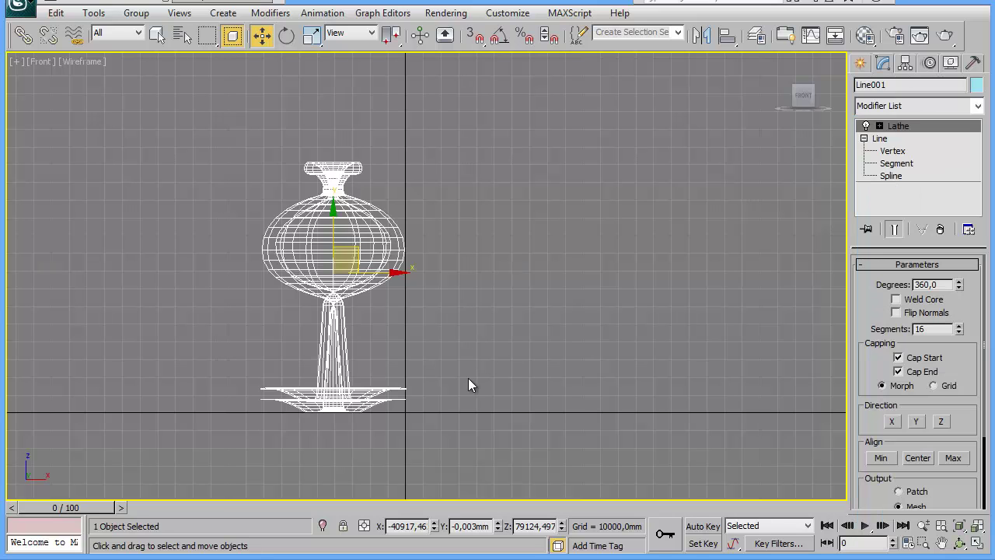
key(alt+w)
right_click(654, 467)
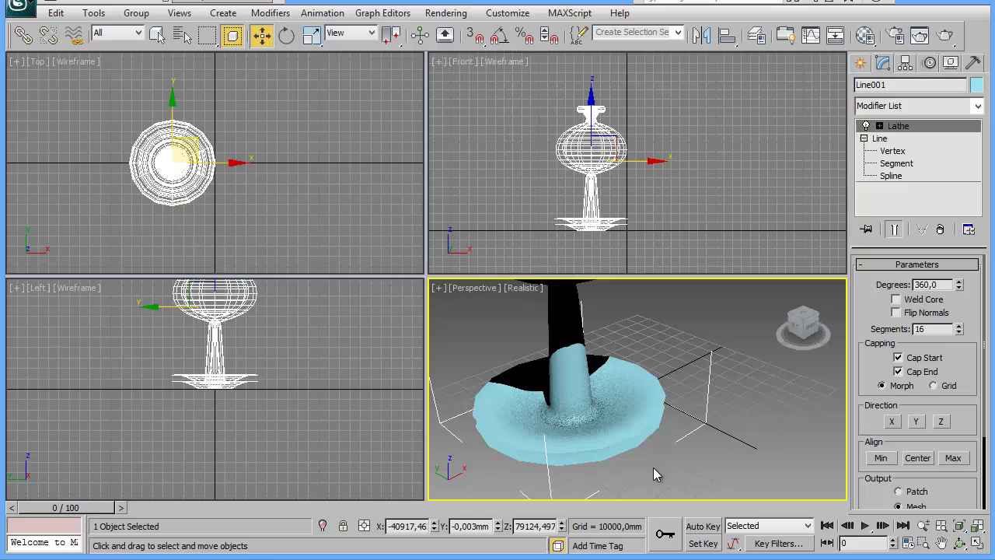
key(alt+w)
key(z)
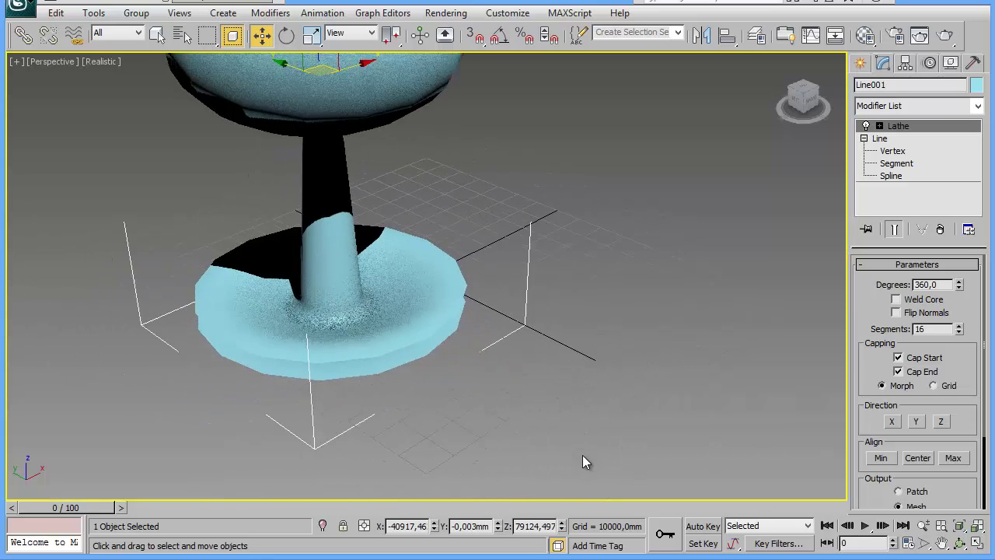
middle_drag(591, 327, 592, 404)
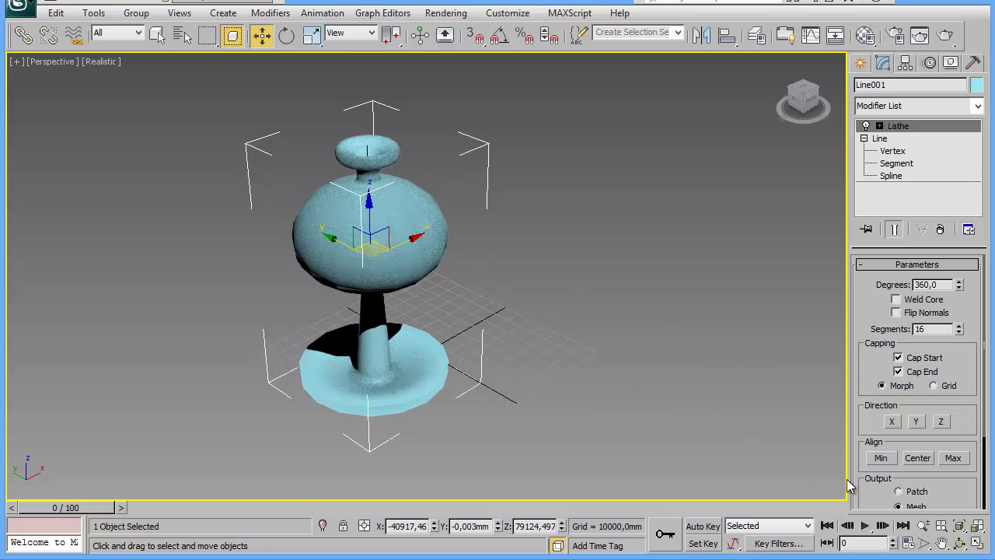
Step: Try Center, Min and Max alignment, settling on Max, and orbit to inspect the pot
click(921, 461)
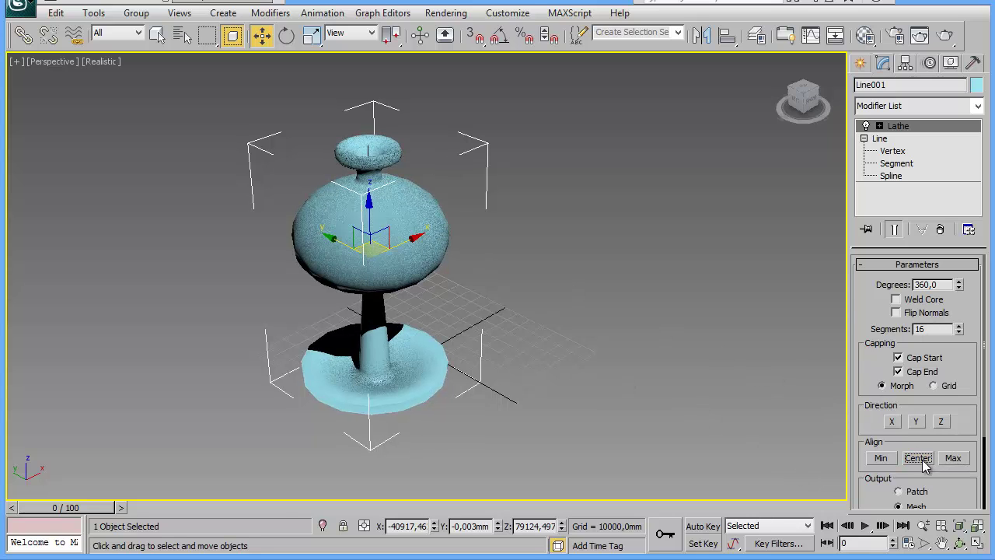
click(883, 458)
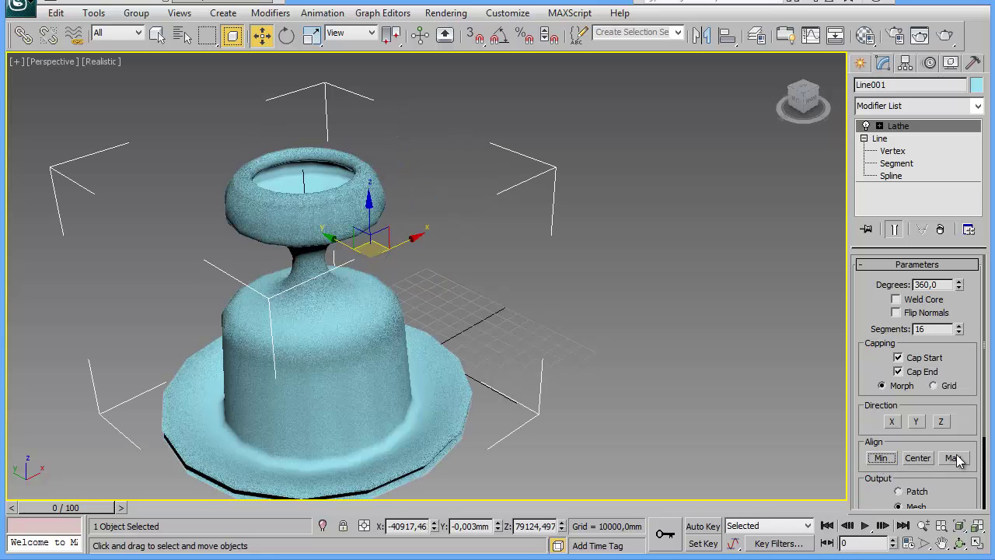
click(955, 458)
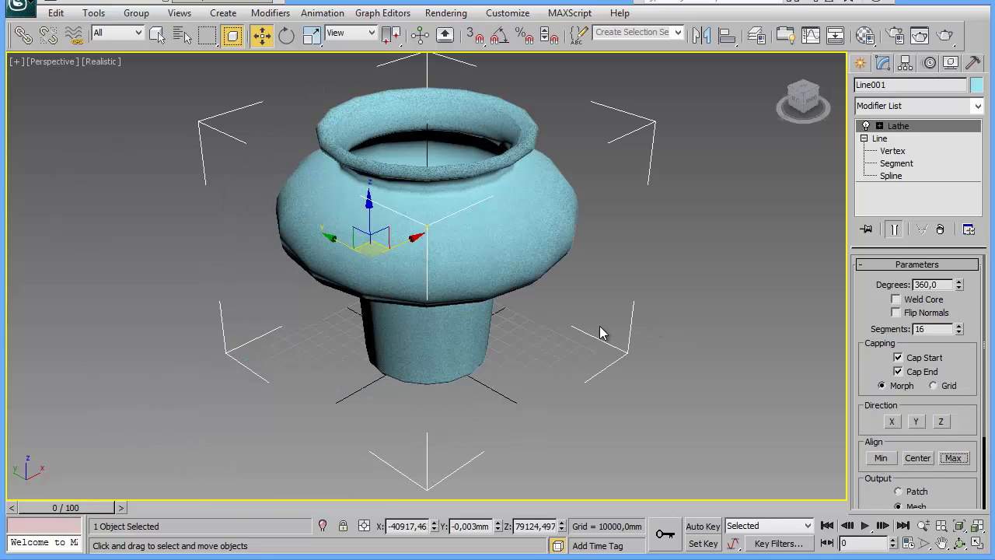
mouse_move(596, 327)
alt+middle_down()
mouse_move(602, 282)
mouse_move(566, 278)
mouse_move(605, 313)
mouse_move(609, 389)
mouse_move(623, 355)
mouse_move(629, 470)
mouse_move(660, 456)
mouse_move(687, 469)
mouse_move(680, 487)
mouse_move(636, 486)
mouse_move(604, 457)
mouse_move(567, 314)
mouse_move(570, 218)
mouse_move(591, 329)
mouse_move(655, 435)
mouse_move(668, 433)
alt+middle_up()
Step: Enable Weld Core on the pot's Lathe and check it with a test render
click(897, 300)
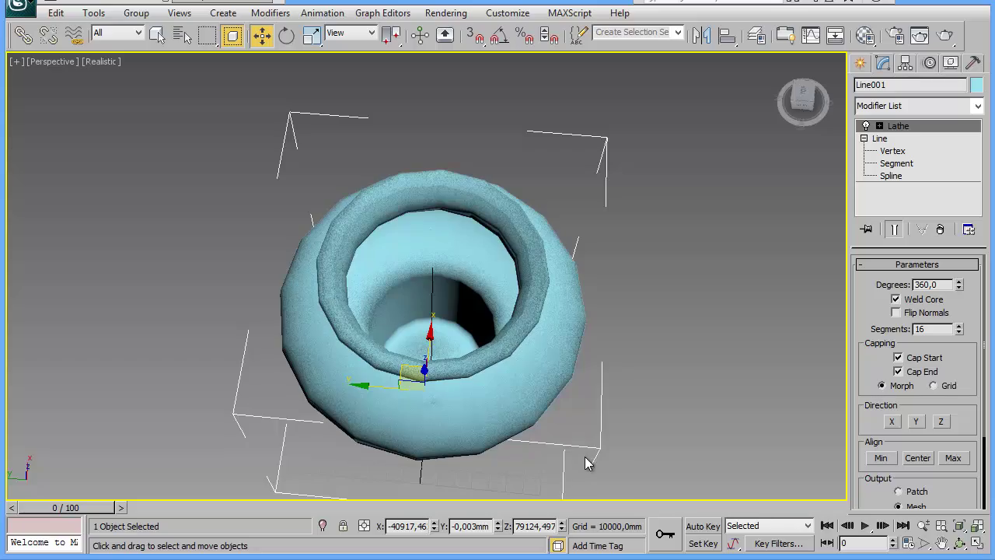
mouse_move(589, 463)
alt+middle_down()
mouse_move(600, 369)
mouse_move(575, 223)
mouse_move(576, 346)
mouse_move(623, 448)
mouse_move(628, 490)
mouse_move(620, 396)
mouse_move(627, 380)
mouse_move(651, 389)
alt+middle_up()
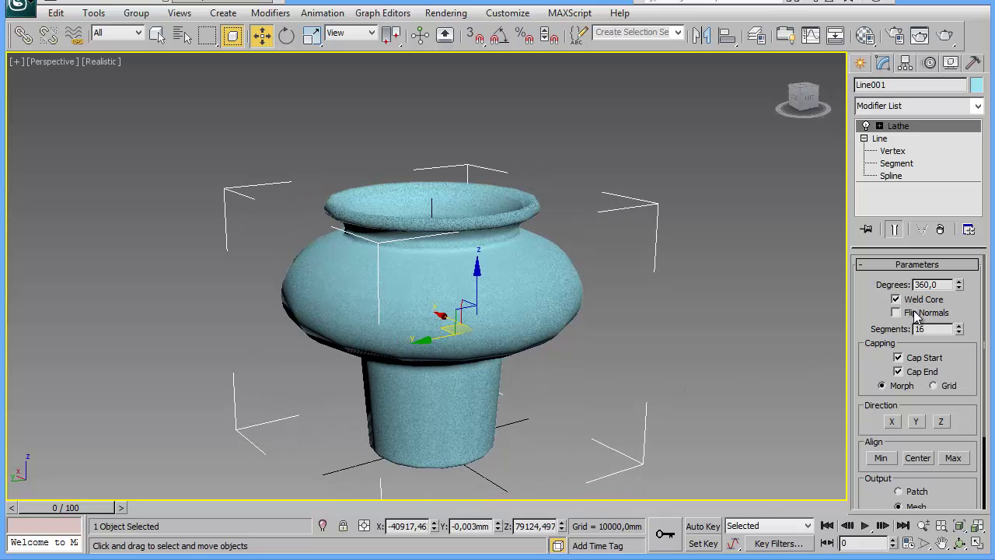
mouse_move(586, 407)
alt+middle_down()
mouse_move(595, 438)
mouse_move(710, 424)
alt+middle_up()
mouse_move(651, 425)
middle_down()
mouse_move(584, 381)
mouse_move(562, 392)
mouse_move(589, 439)
middle_up()
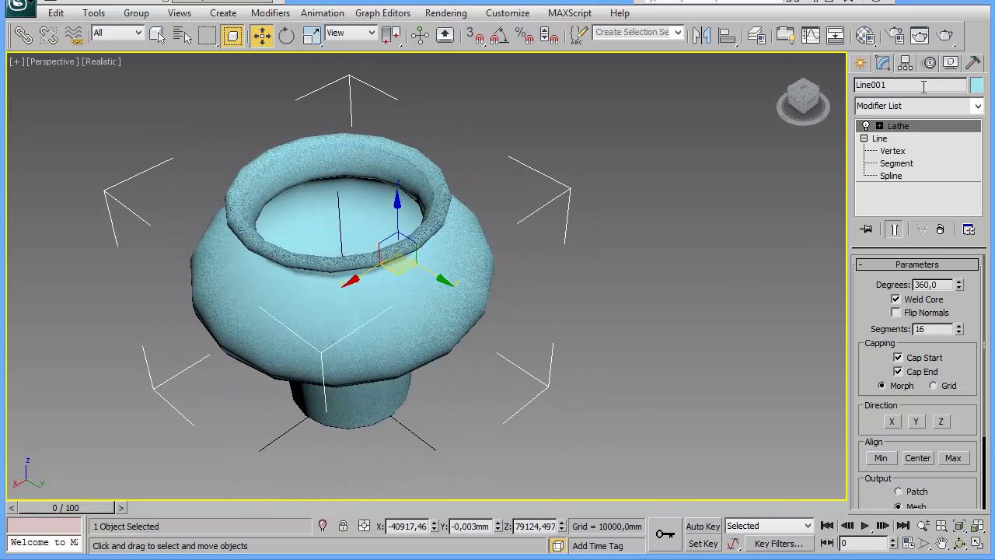
click(946, 35)
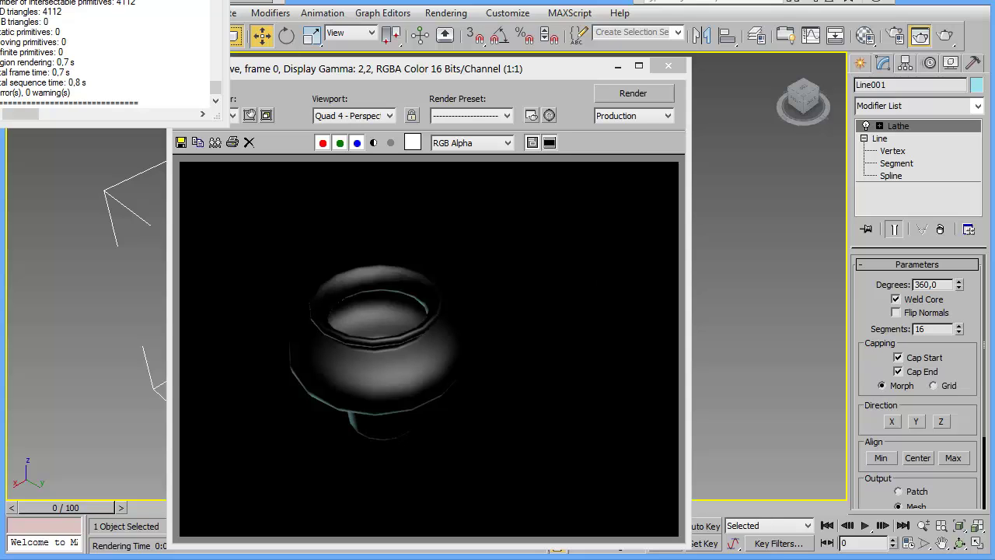
click(668, 66)
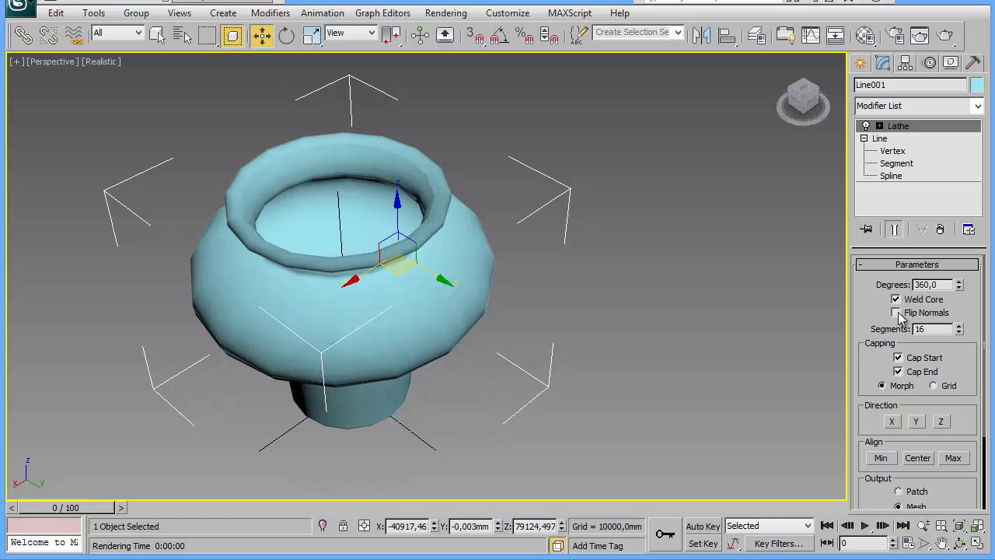
Step: Enable Flip Normals and render the pot again to verify the normals
click(895, 312)
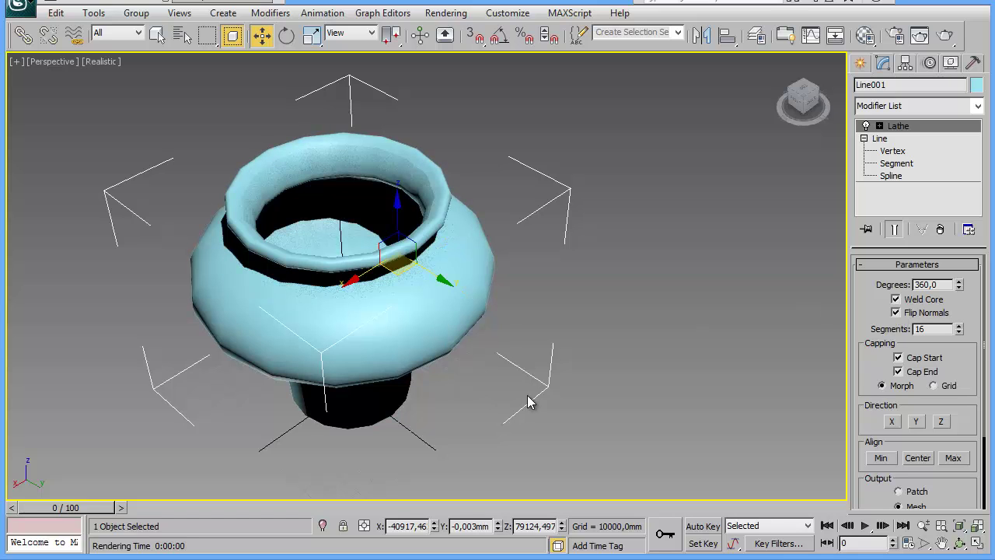
click(945, 32)
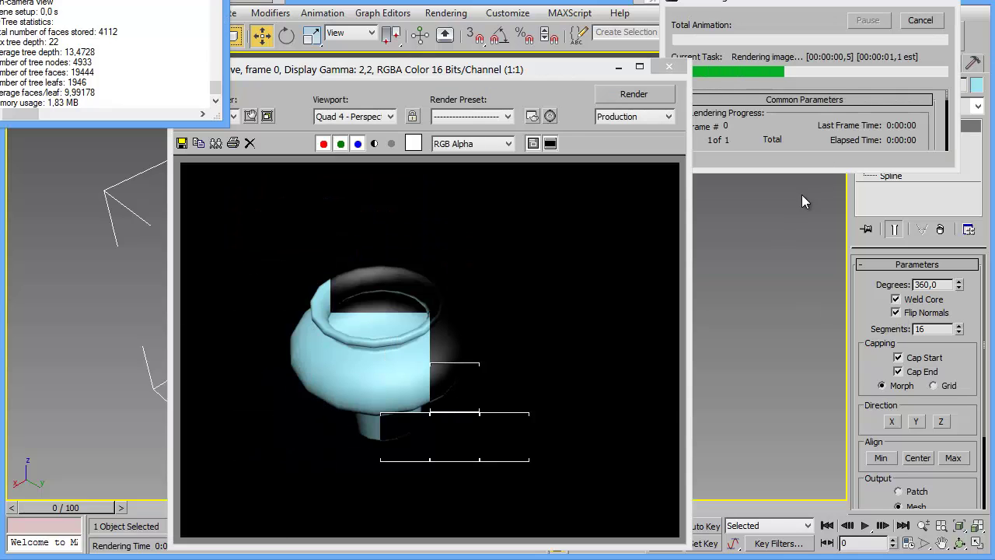
click(668, 65)
scroll(576, 406, up, 1)
scroll(592, 354, up, 3)
Step: Raise the Lathe segments from 16 to 31 for a smoother pot
mouse_move(593, 355)
alt+middle_down()
mouse_move(645, 396)
mouse_move(809, 406)
alt+middle_up()
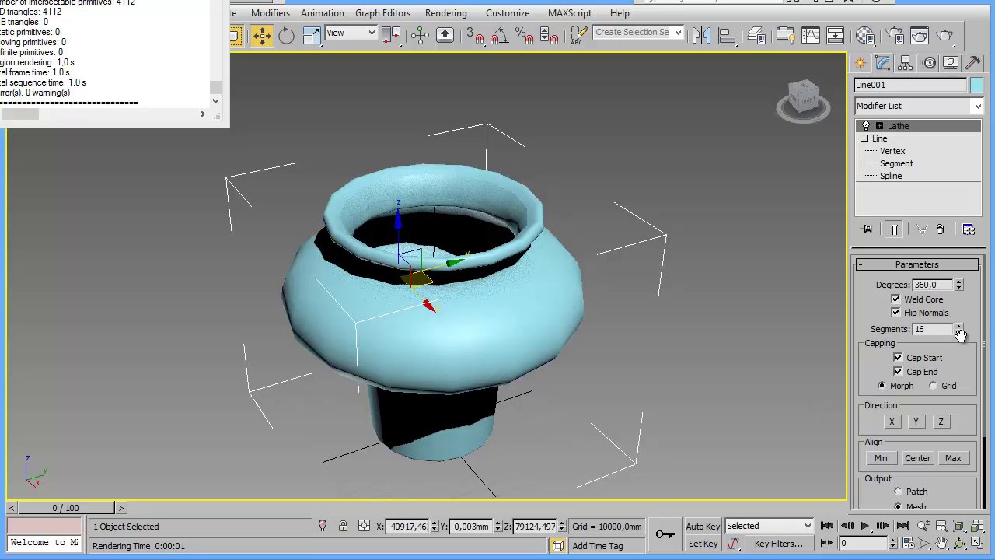
drag(961, 329, 963, 300)
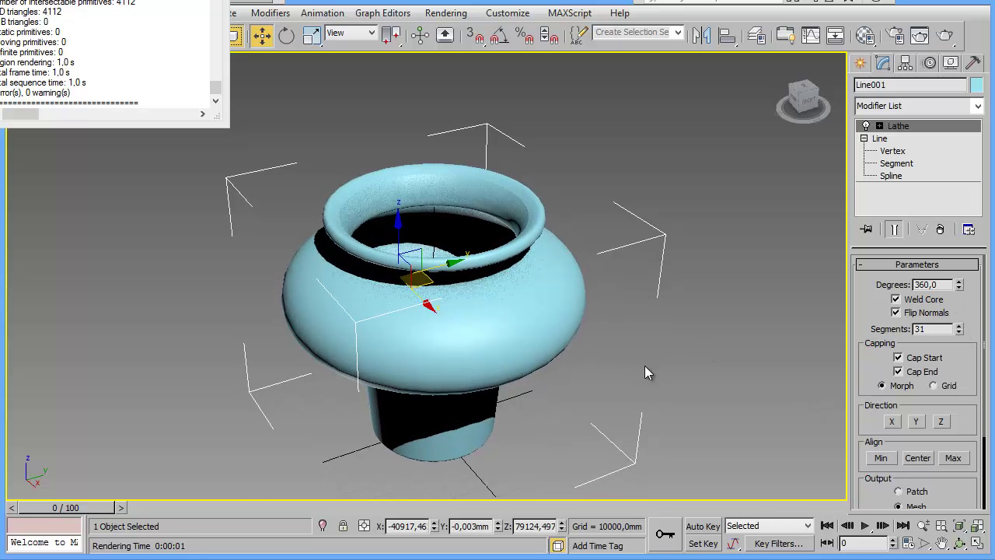
mouse_move(645, 366)
alt+middle_down()
mouse_move(650, 385)
mouse_move(635, 339)
mouse_move(587, 359)
mouse_move(634, 371)
alt+middle_up()
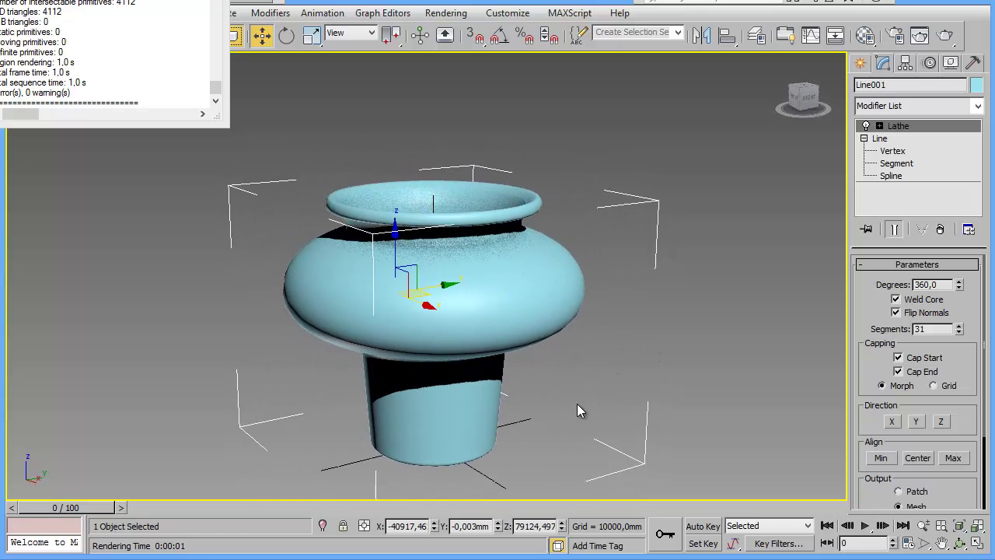
Step: Make the Front view active and maximize it to fill the viewport area
key(alt+w)
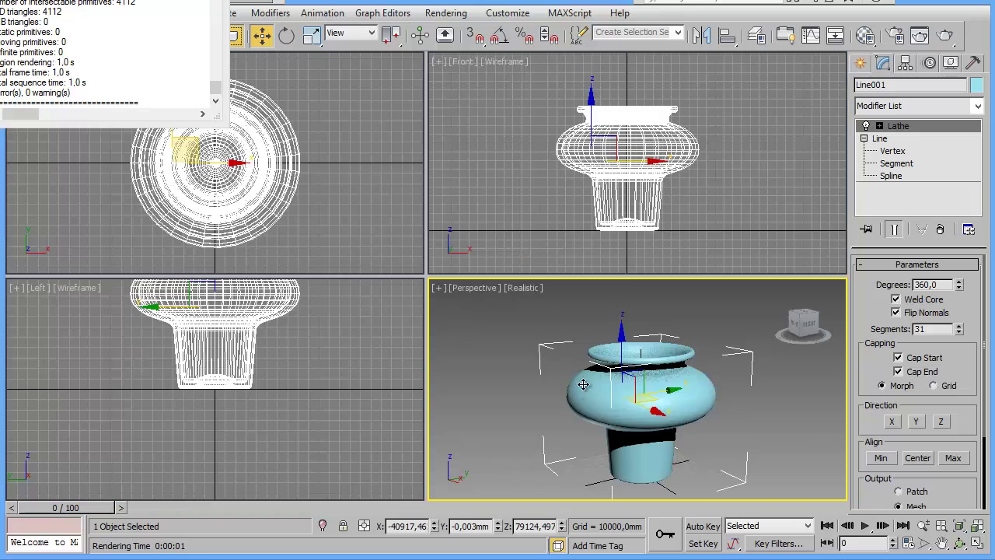
right_click(718, 230)
key(alt+w)
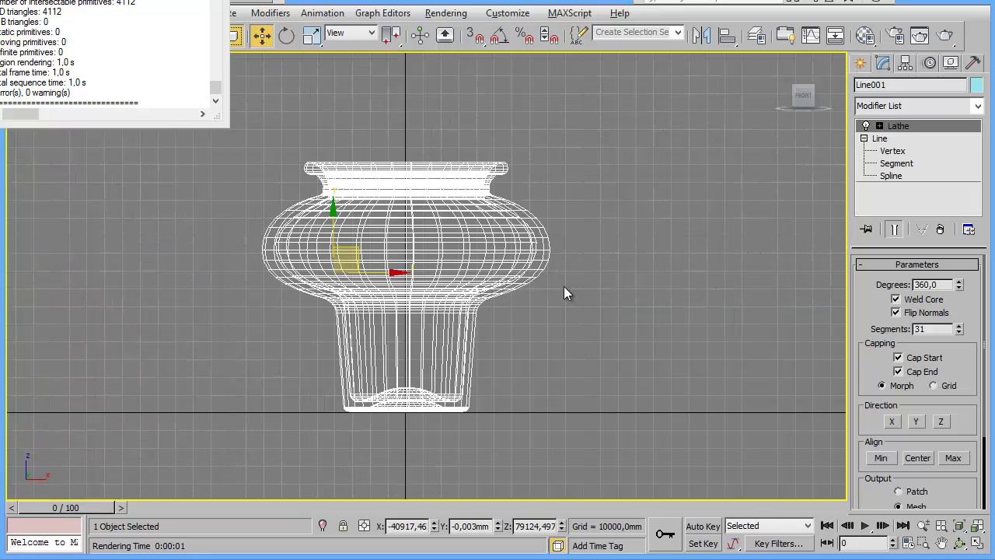
Step: Select the belly vertex on Line001's profile with Show End Result turned on
click(879, 139)
click(893, 152)
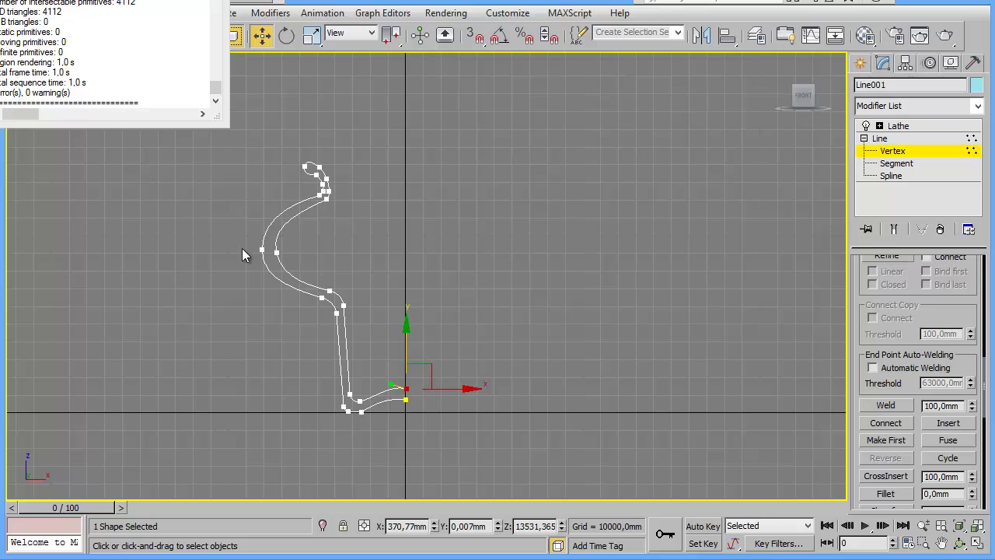
drag(262, 254, 308, 265)
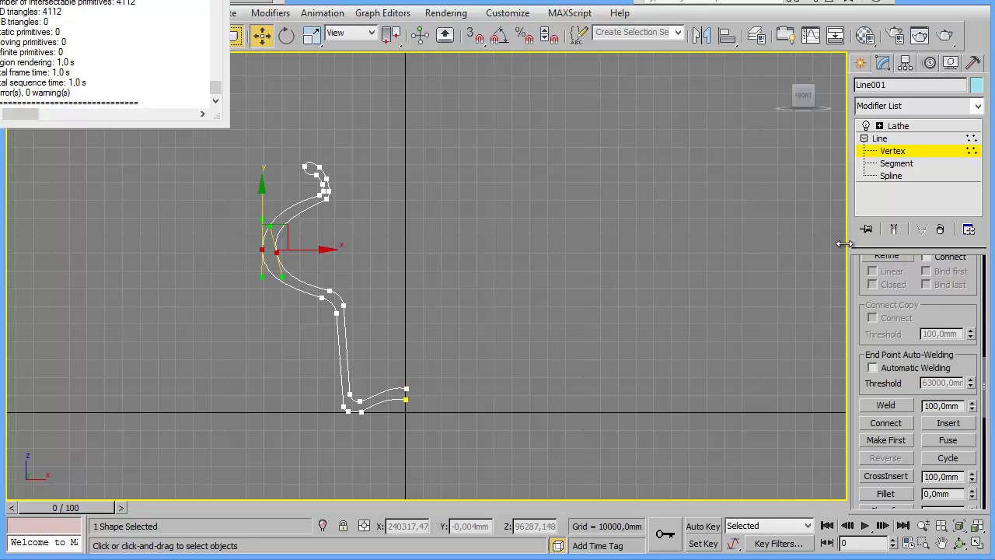
click(895, 231)
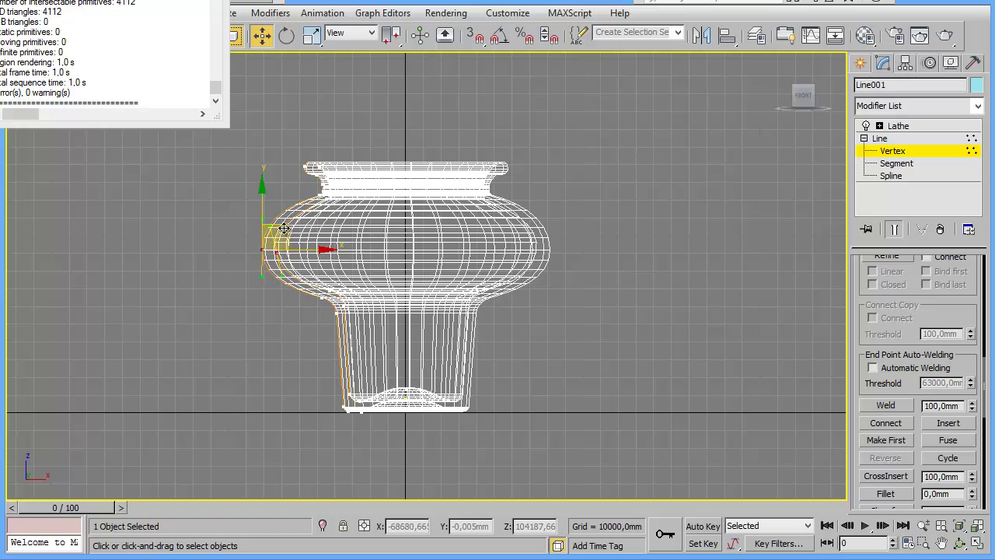
Step: Move the belly vertex to reshape the lathed pot's bulge
drag(285, 229, 303, 227)
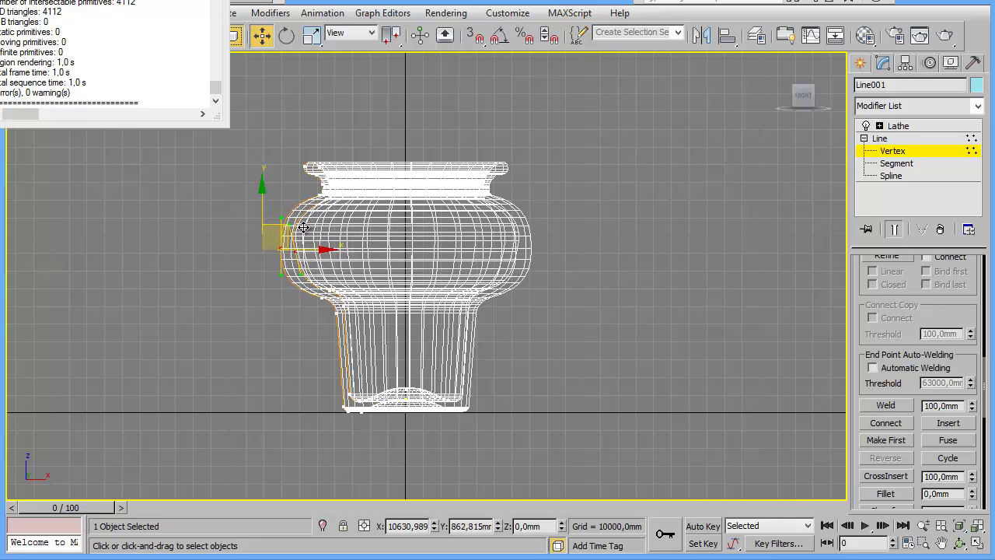
mouse_move(304, 227)
mouse_down()
mouse_move(282, 278)
mouse_move(298, 273)
mouse_up()
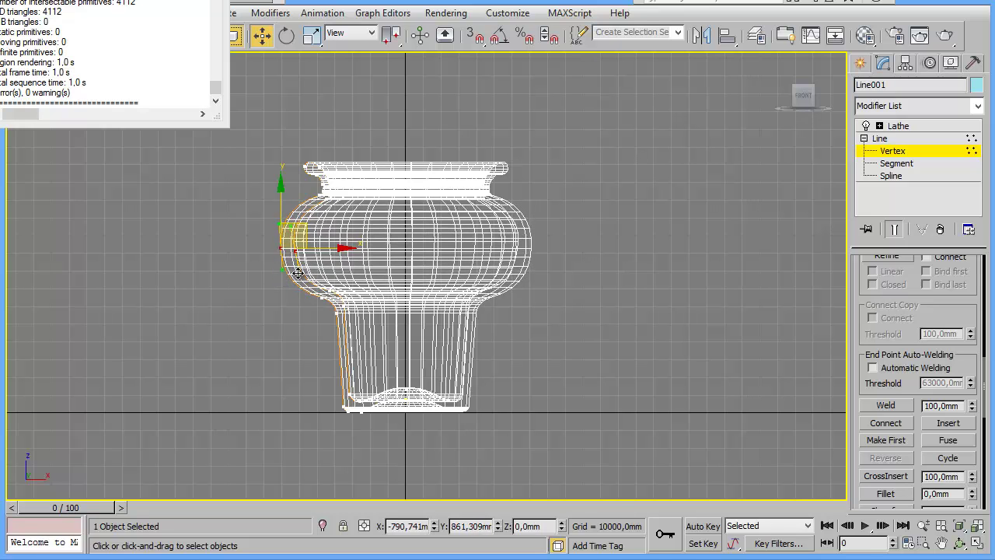
key(alt+w)
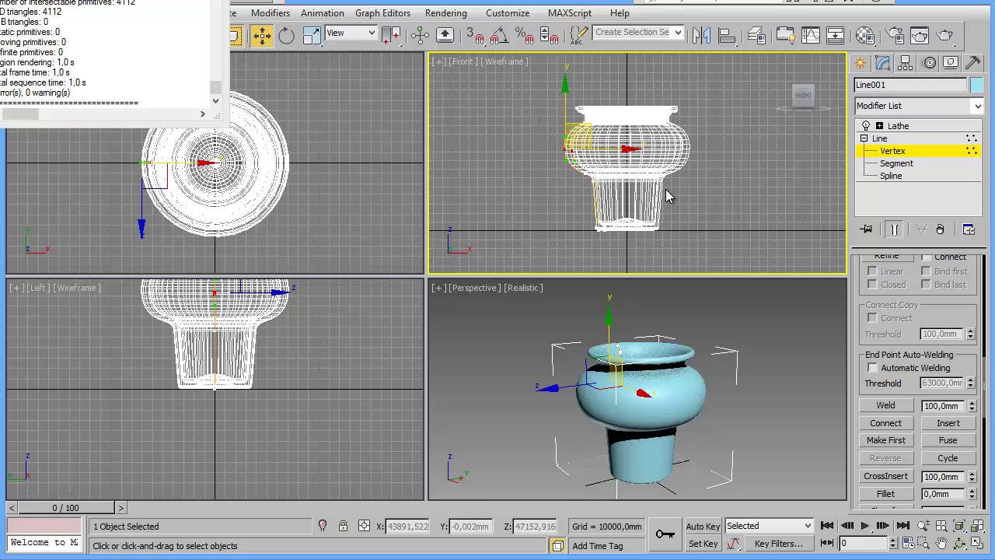
drag(425, 200, 54, 199)
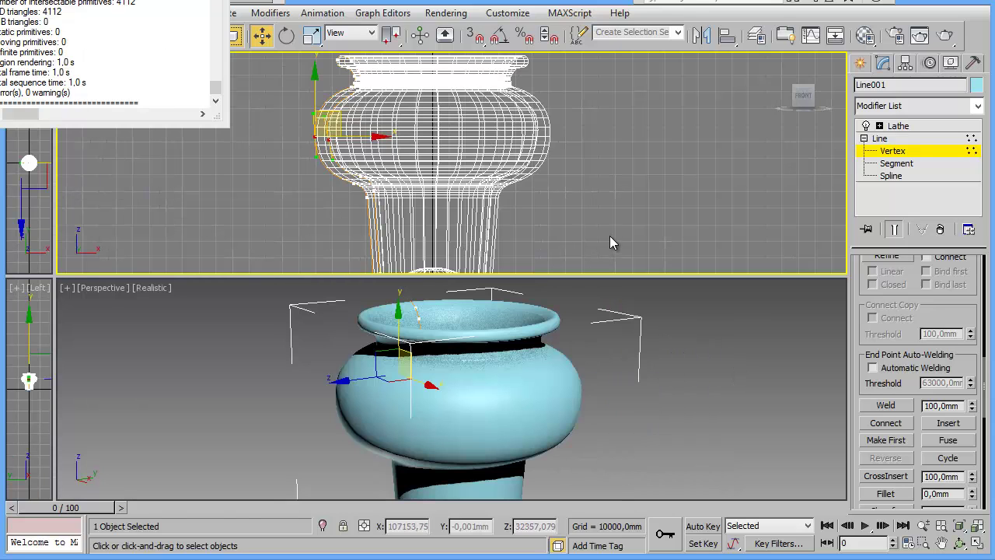
mouse_move(314, 140)
mouse_down()
mouse_move(374, 140)
mouse_move(366, 145)
mouse_up()
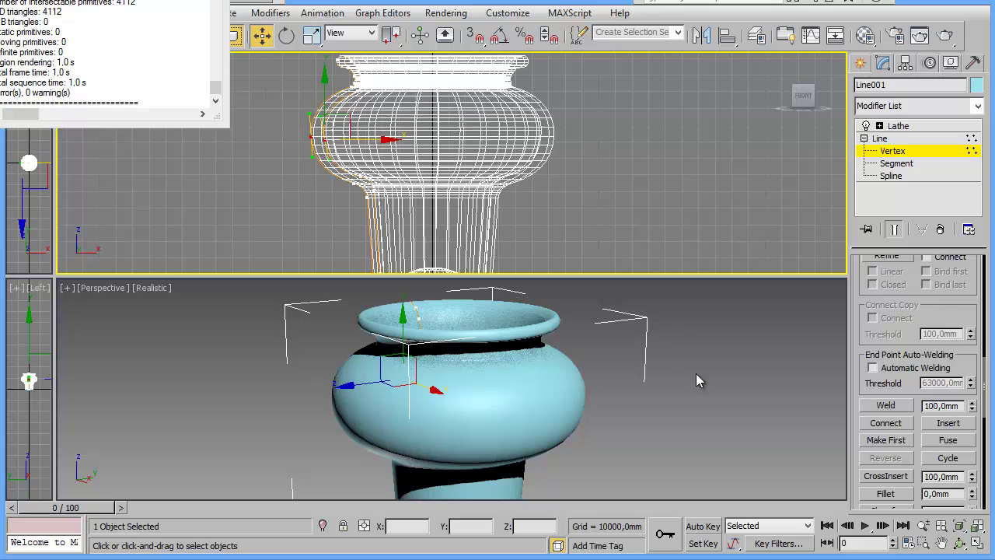